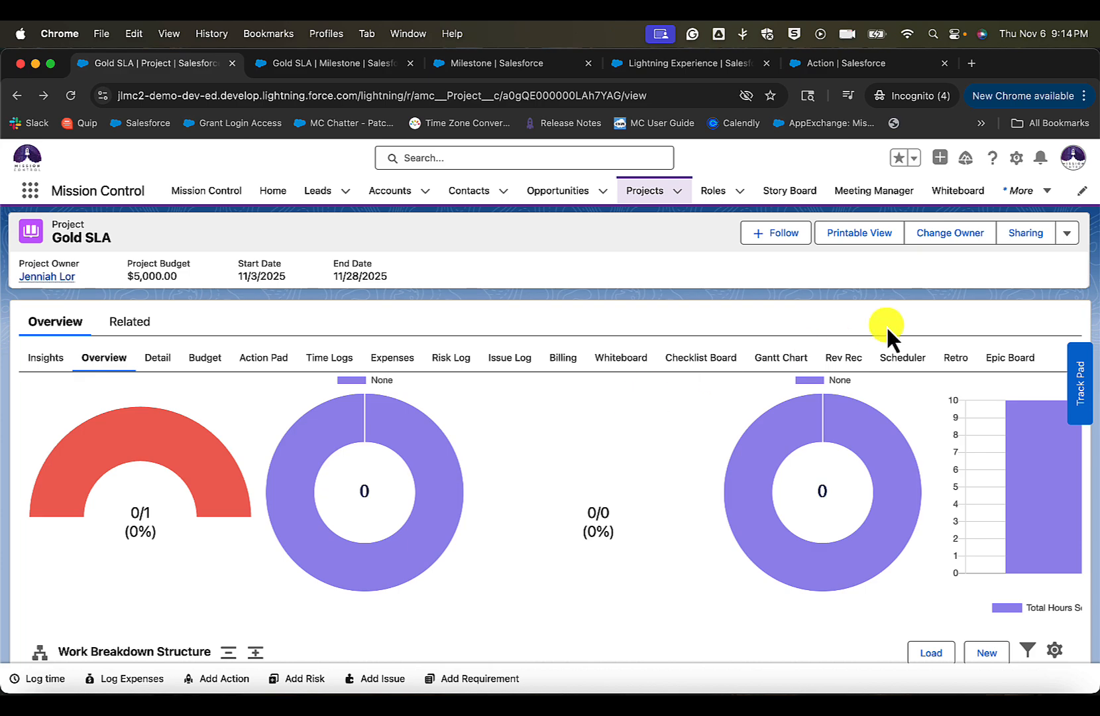
# - Examine the Gold SLA project's available record actions and the milestone and action in its Work Breakdown Structure
pyautogui.click(1068, 235)
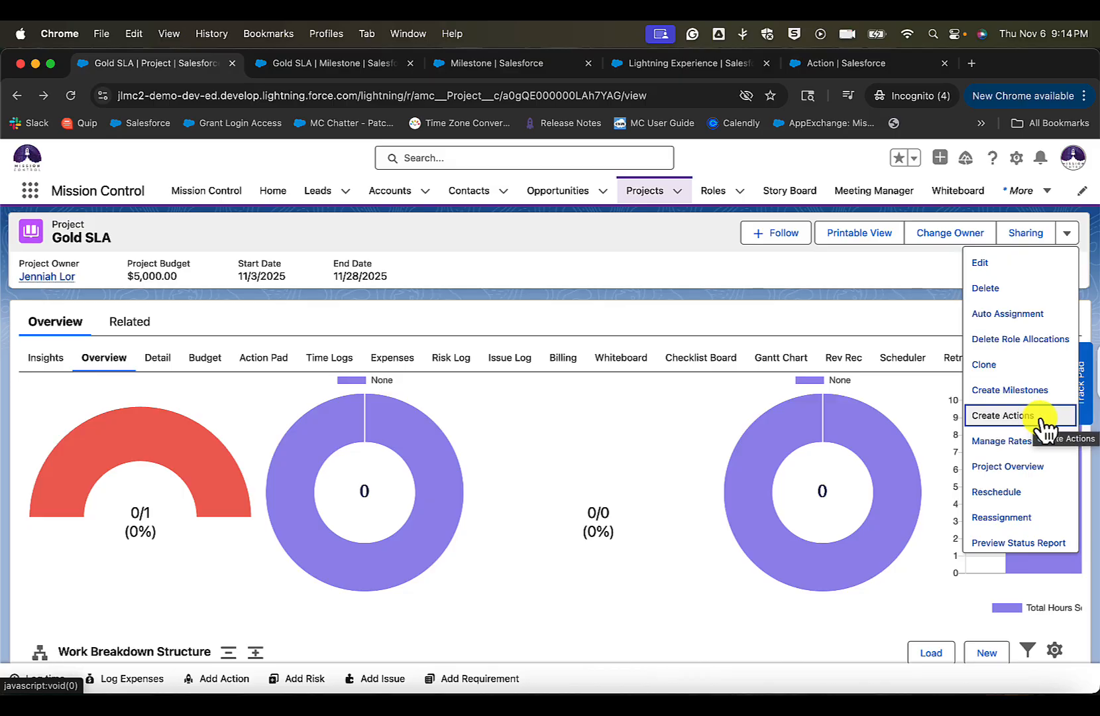
pyautogui.click(626, 282)
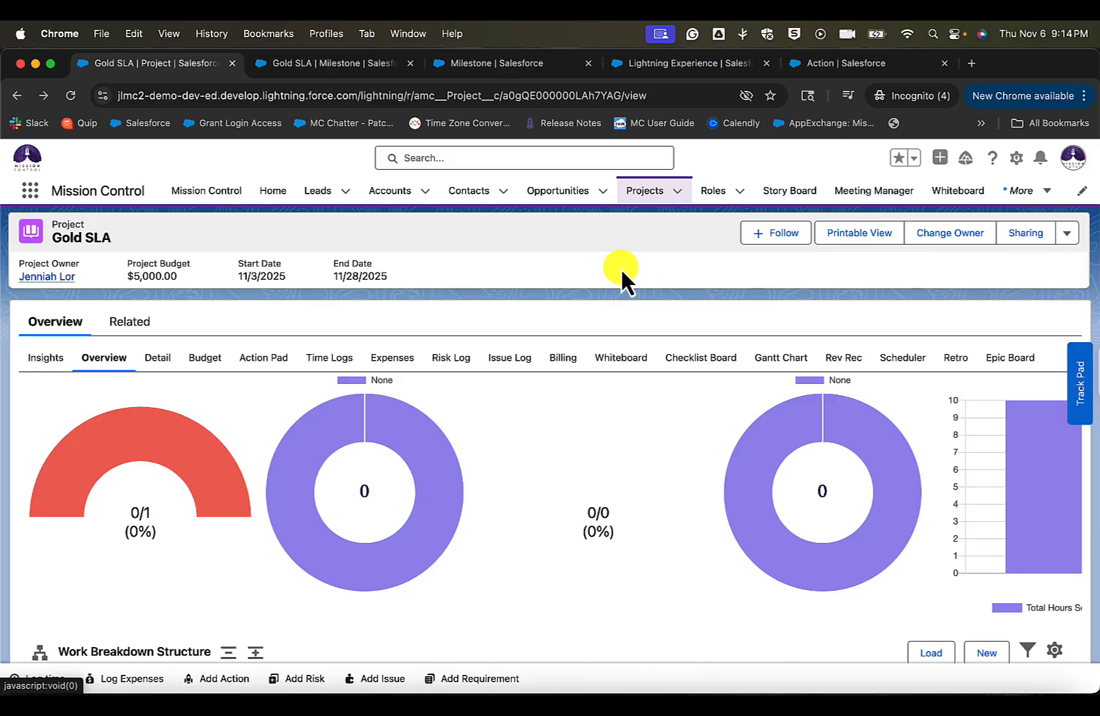
pyautogui.moveTo(121, 243); pyautogui.dragTo(49, 235)
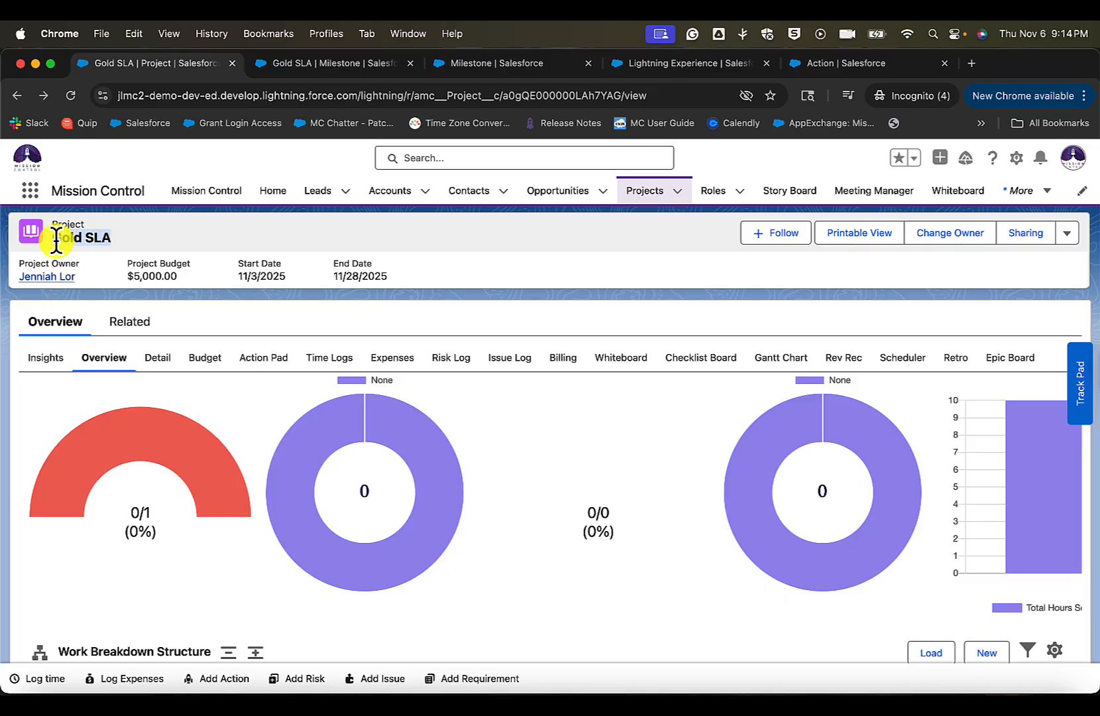
pyautogui.scroll(-3, 224, 318)
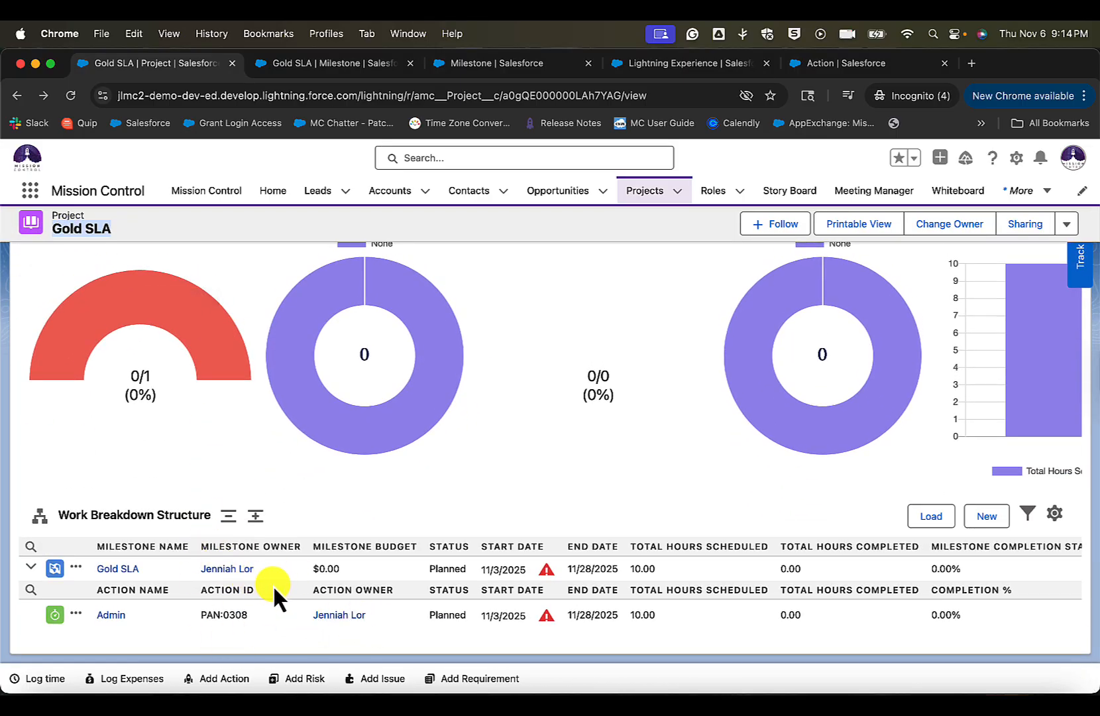
pyautogui.moveTo(487, 616); pyautogui.dragTo(625, 617)
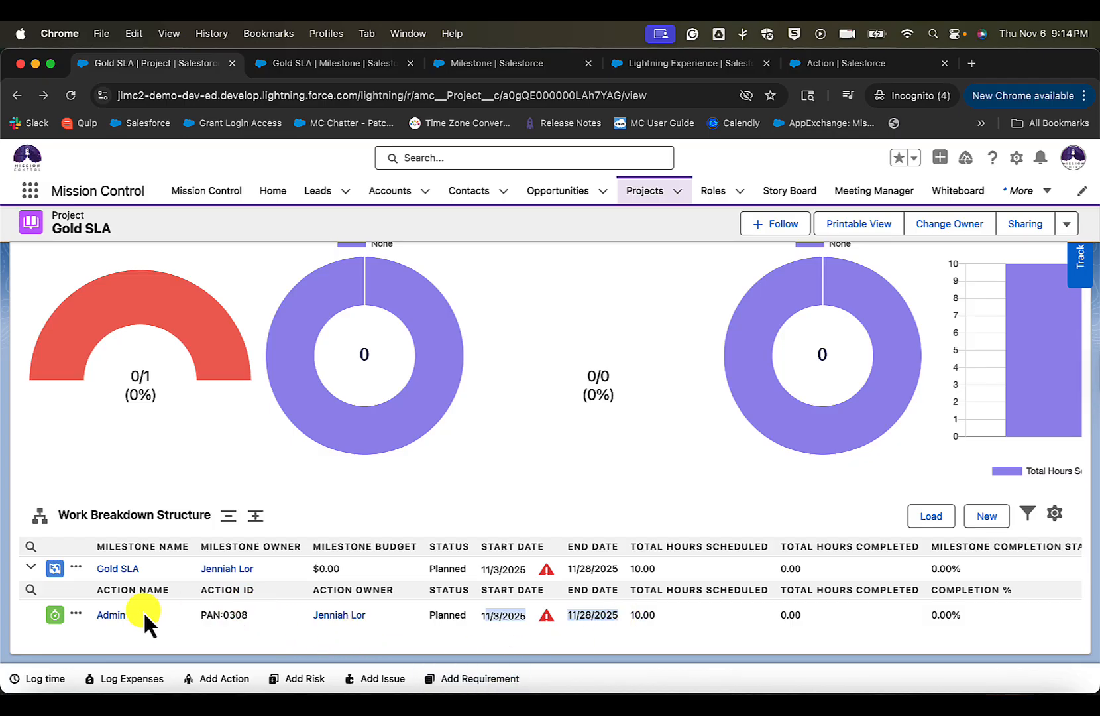
pyautogui.moveTo(144, 611); pyautogui.dragTo(83, 618)
pyautogui.click(161, 621)
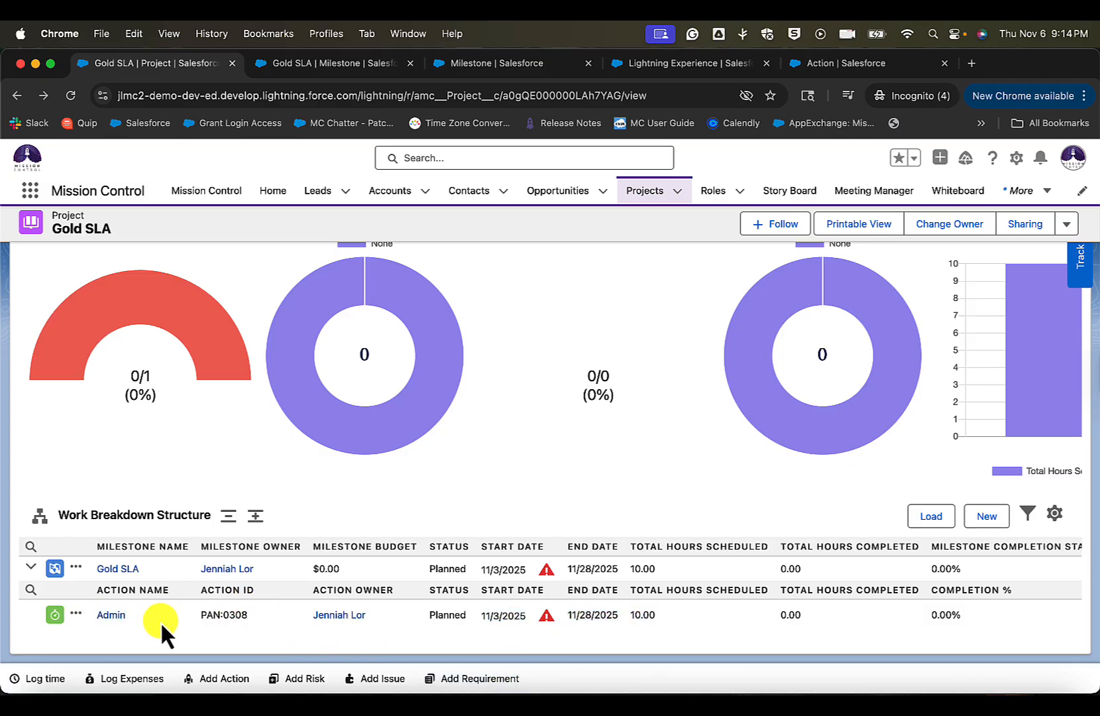
pyautogui.moveTo(166, 574); pyautogui.dragTo(93, 571)
pyautogui.scroll(3, 561, 490)
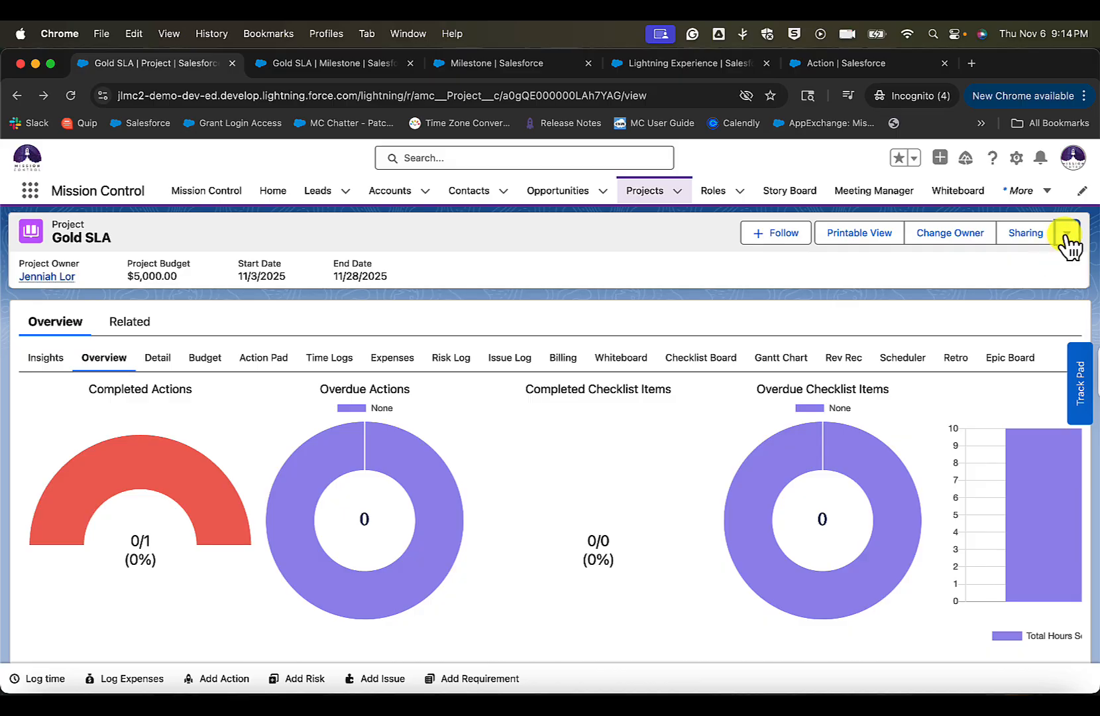
# - Look through the record actions offered on the Gold SLA project and on its Gold SLA milestone
pyautogui.click(1067, 233)
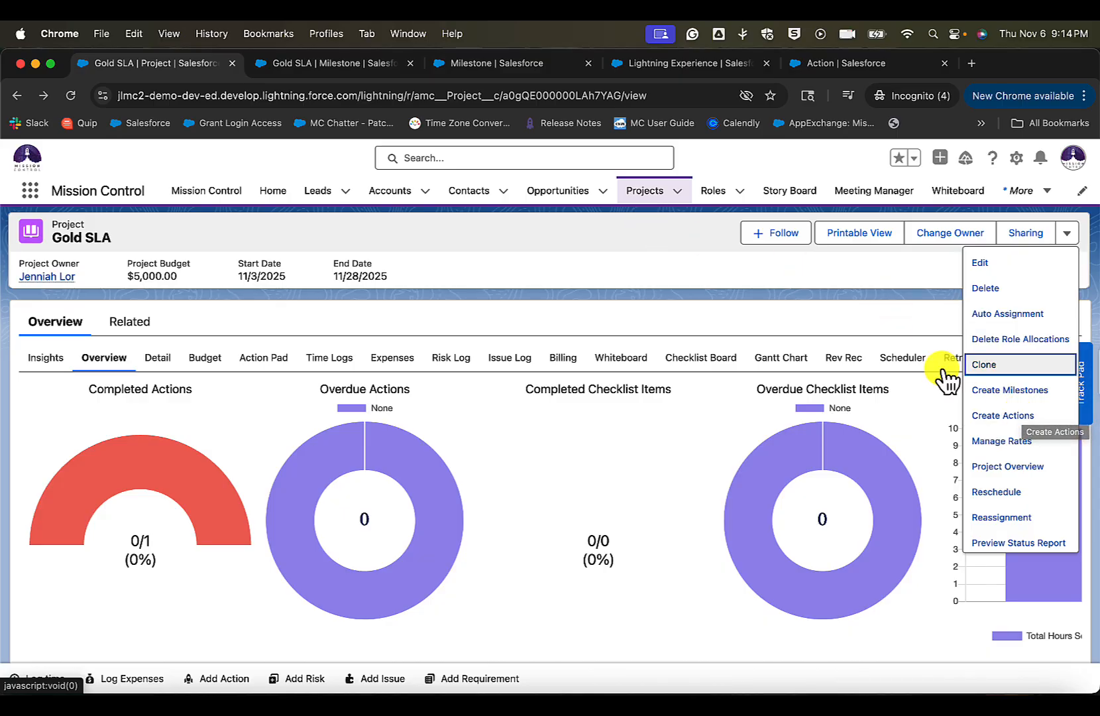
pyautogui.moveTo(412, 468)
pyautogui.scroll(-1, 418, 472)
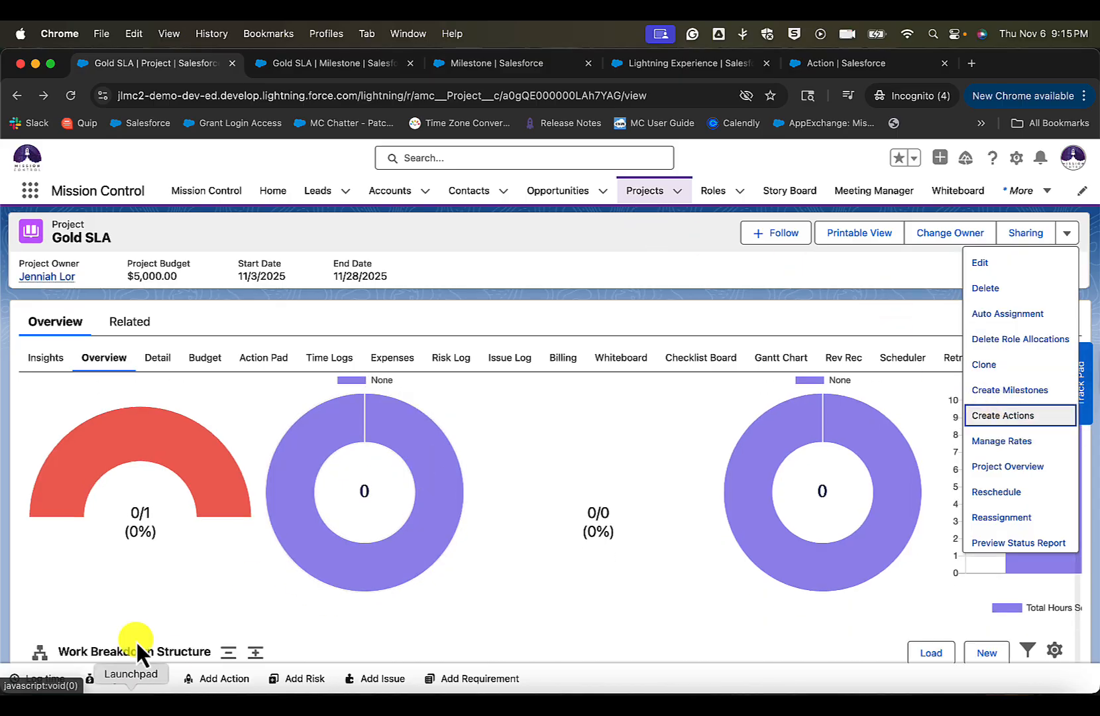
pyautogui.scroll(-3, 151, 561)
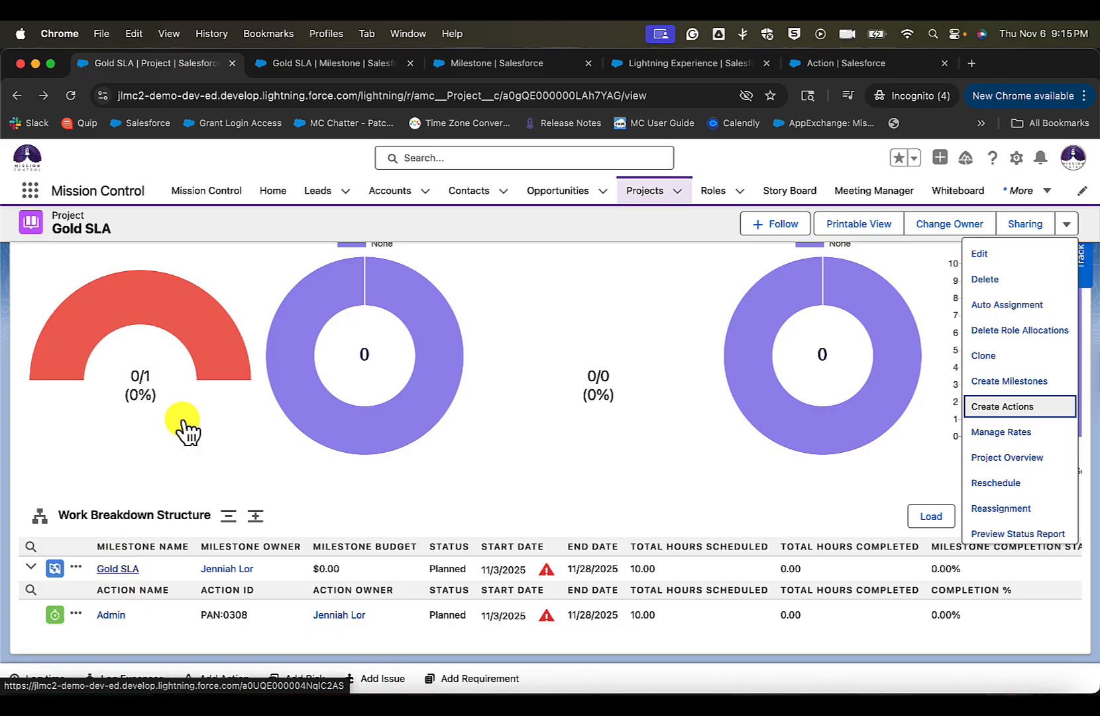
pyautogui.click(324, 63)
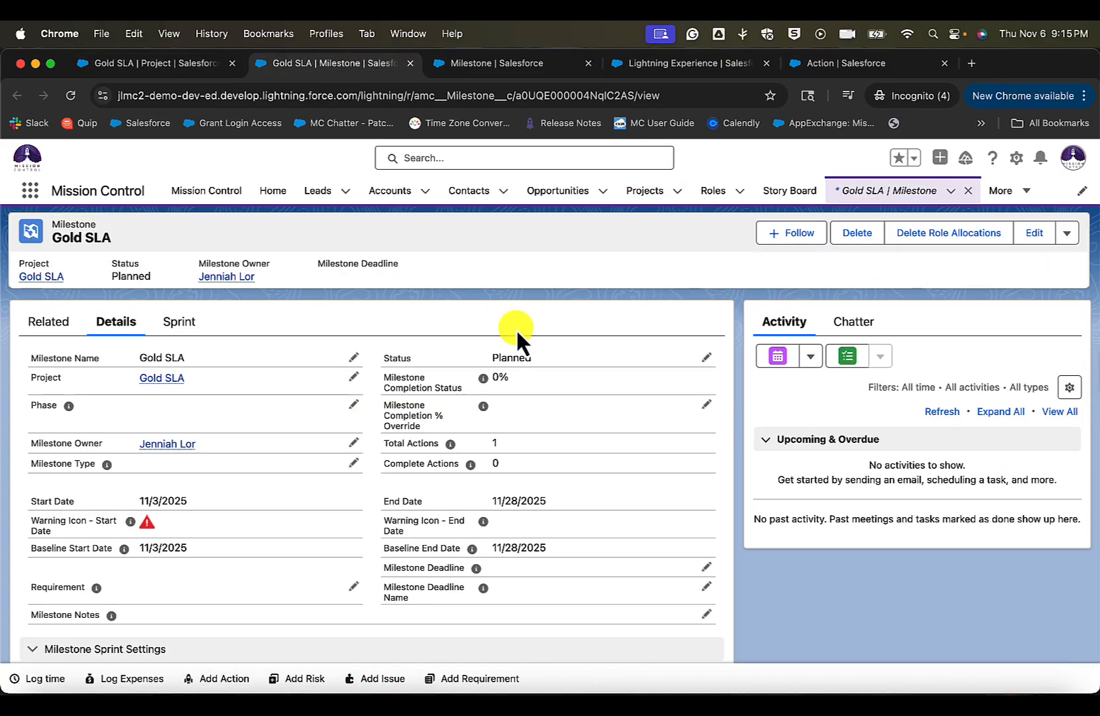
pyautogui.click(1067, 232)
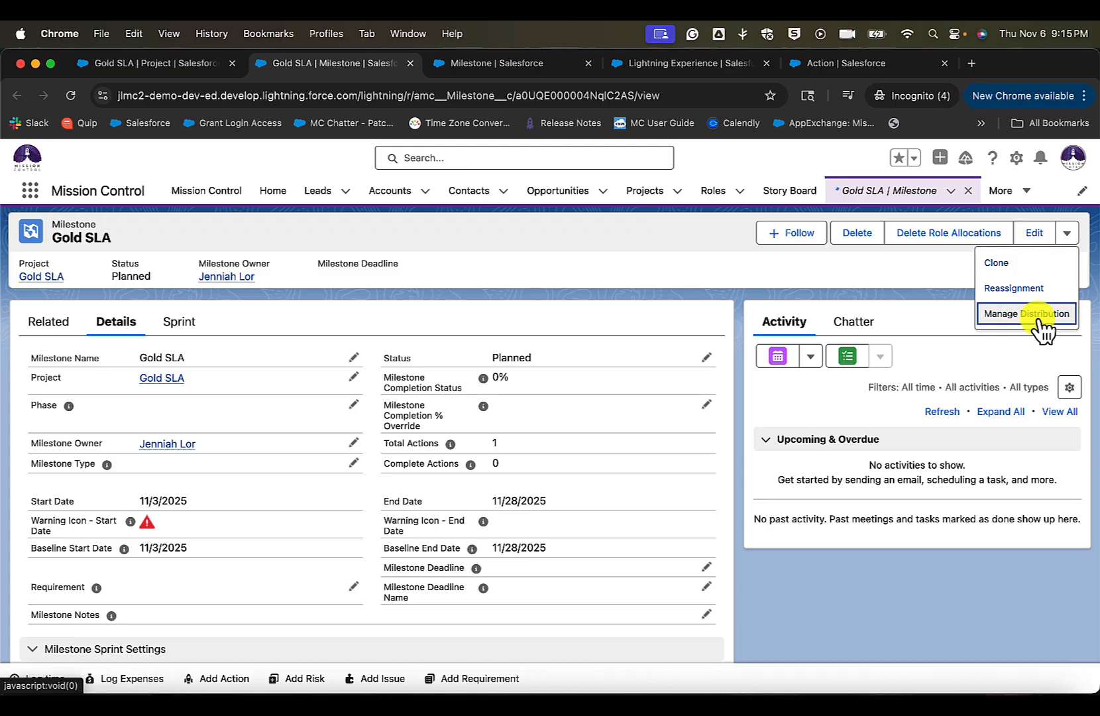
# - Open the Milestone object's Milestone Layout for editing in Setup
pyautogui.click(163, 63)
pyautogui.click(1067, 224)
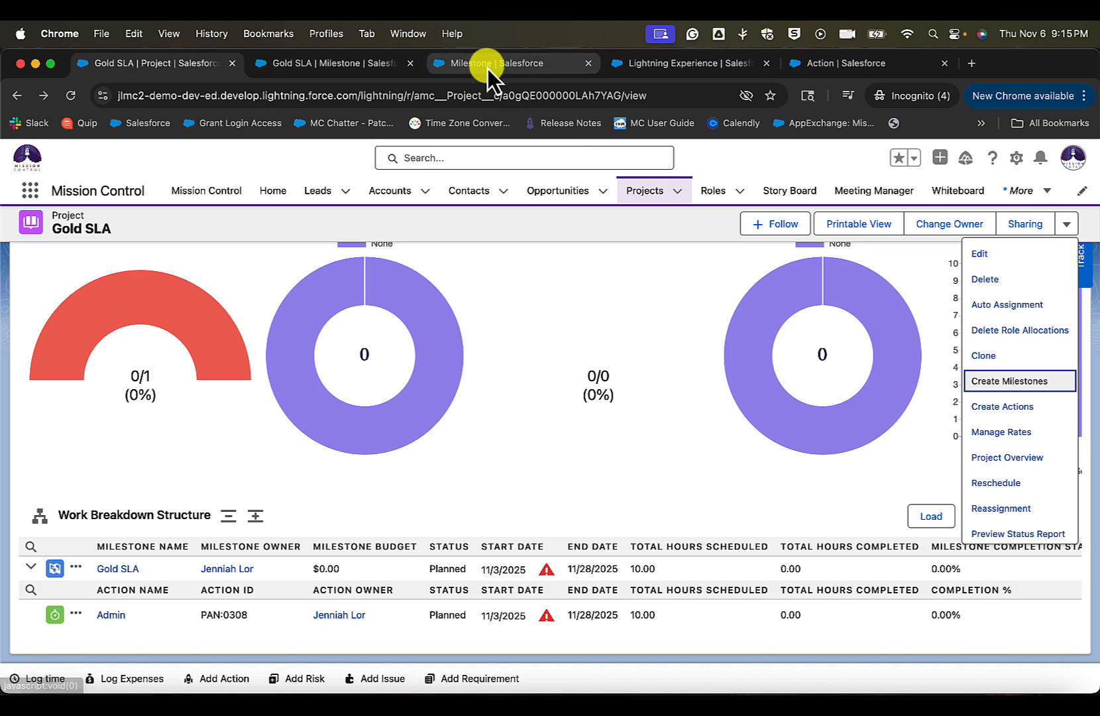
pyautogui.click(1015, 159)
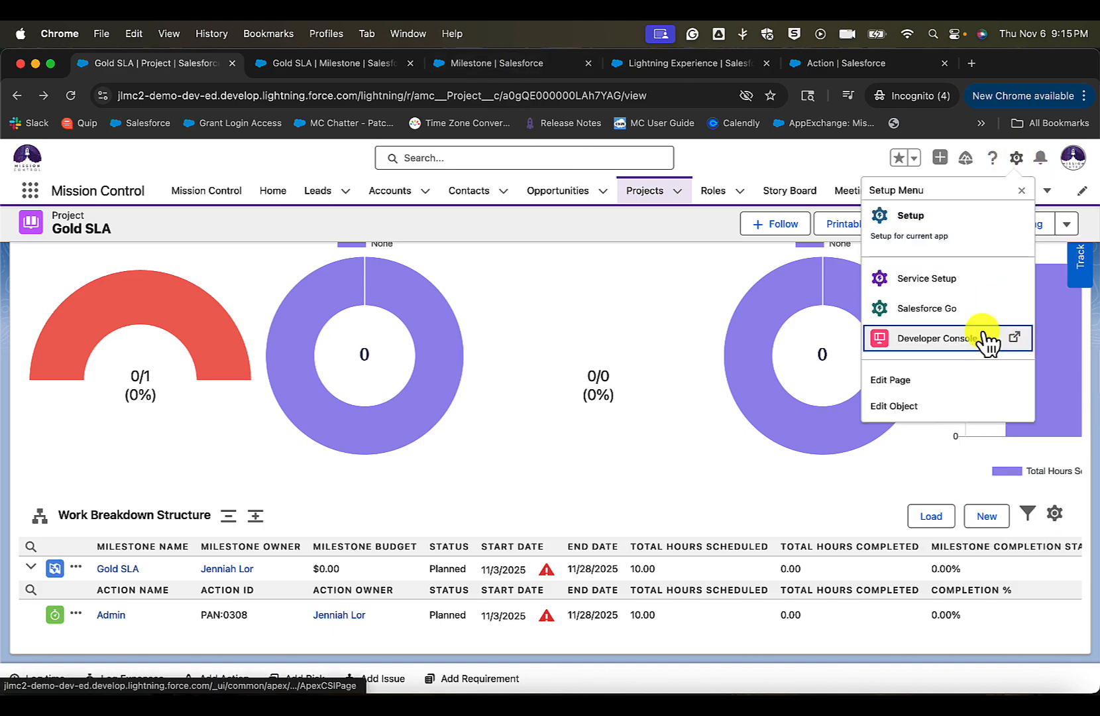
pyautogui.click(525, 66)
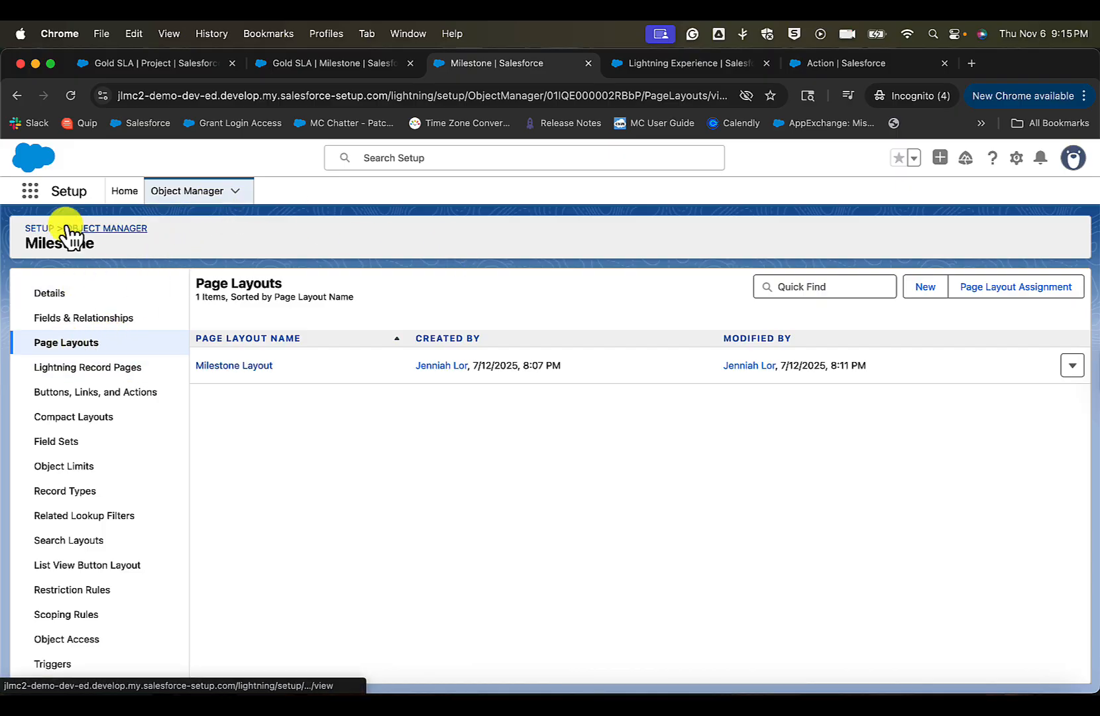
pyautogui.click(245, 366)
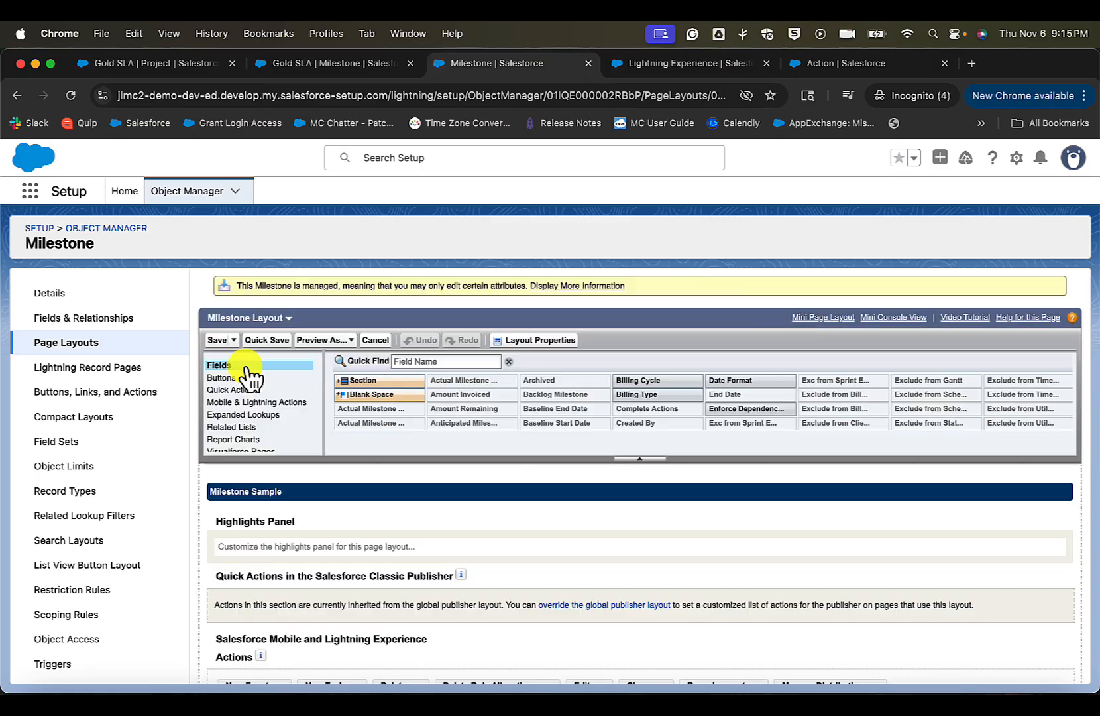
# - Add Create Actions after Manage Distribution in the layout's Salesforce Mobile and Lightning Experience actions, and save the layout
pyautogui.click(269, 407)
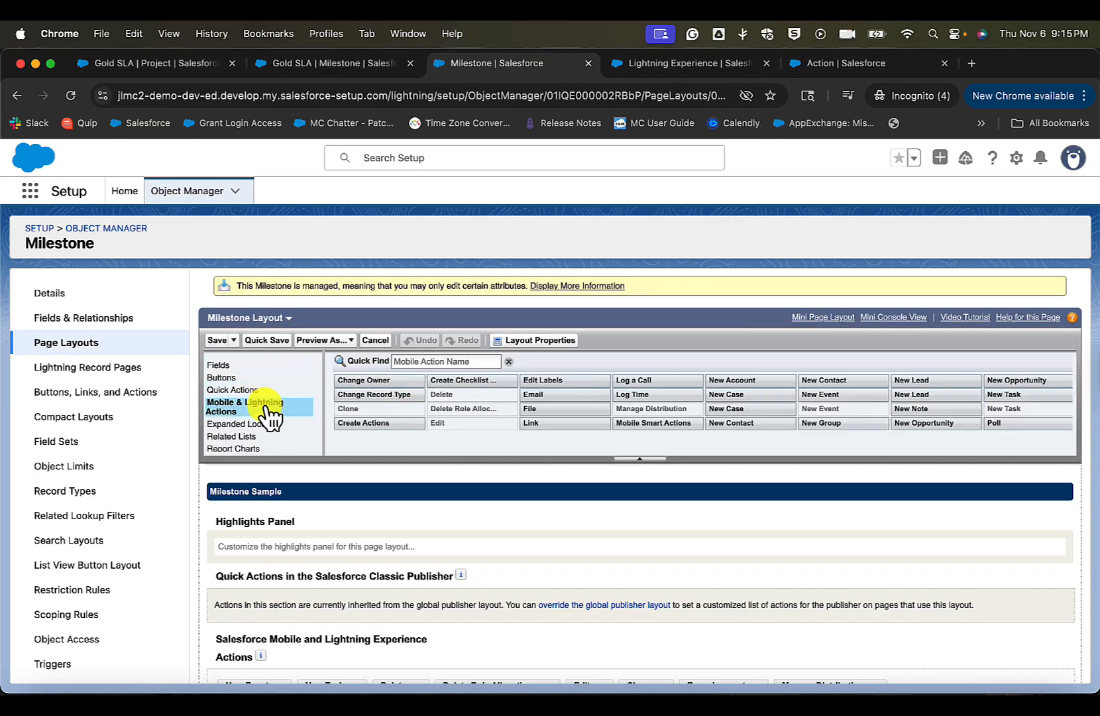
pyautogui.click(450, 360)
pyautogui.write('creat')
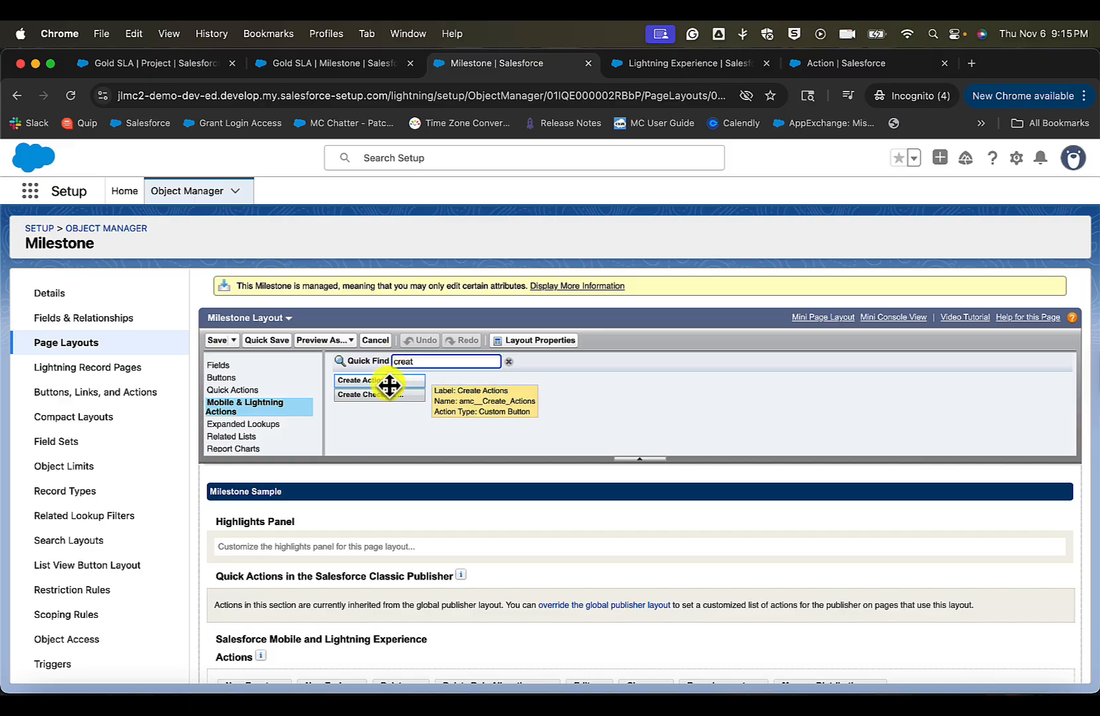
pyautogui.scroll(-5, 449, 533)
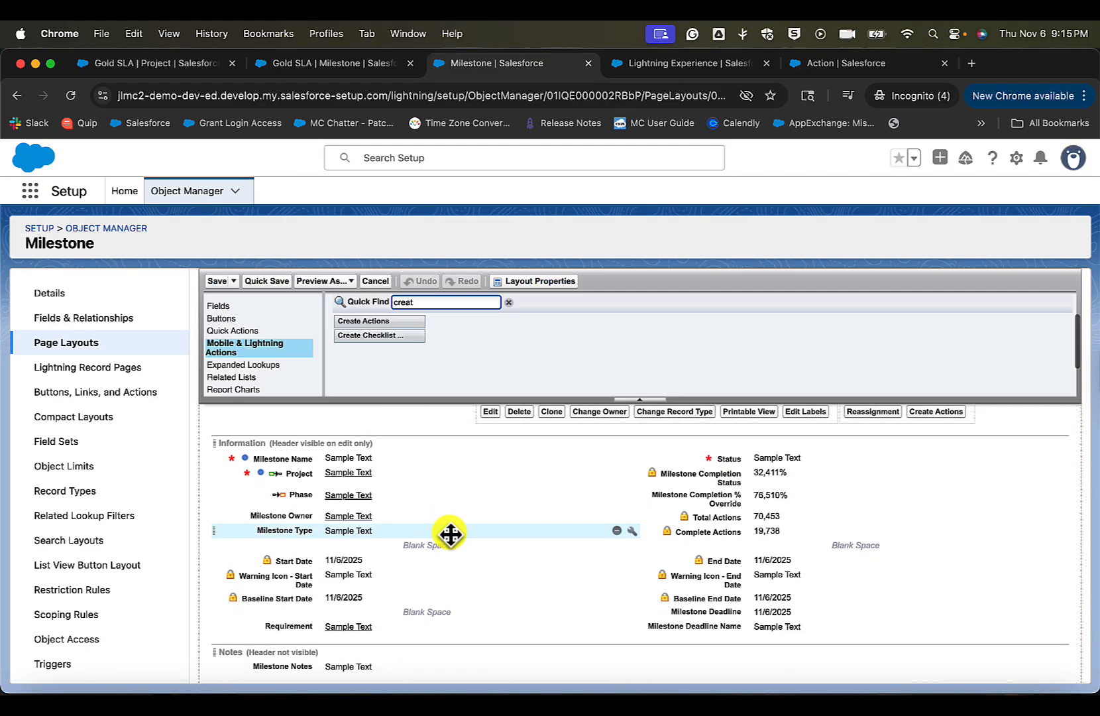
pyautogui.scroll(3, 450, 533)
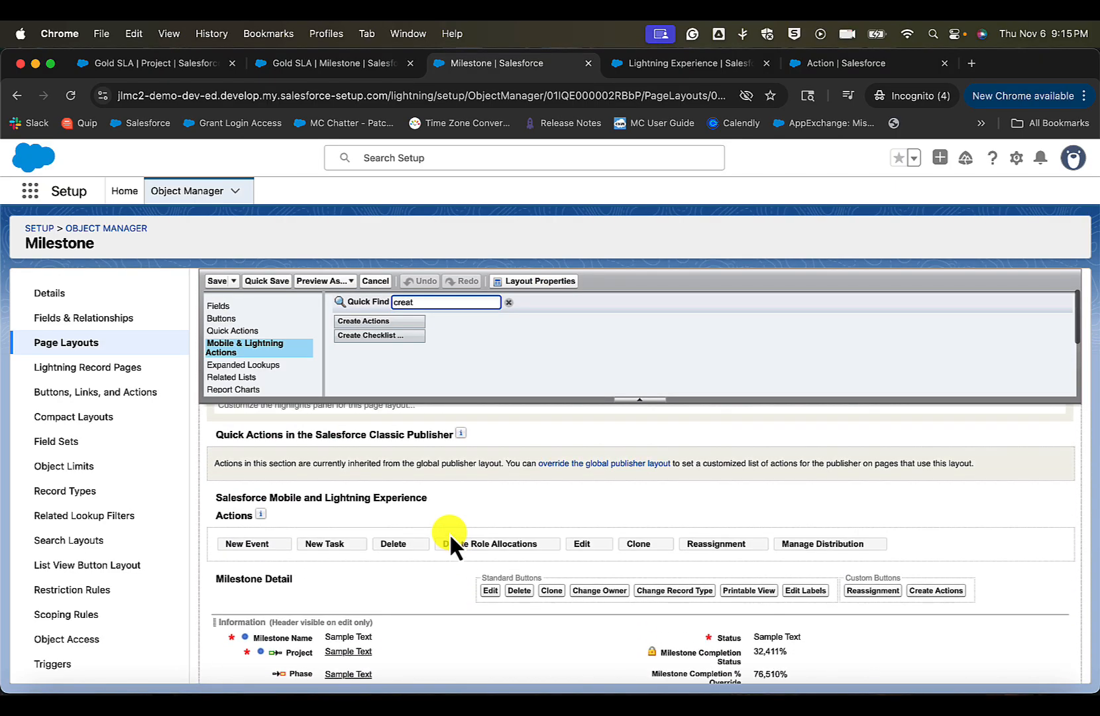
pyautogui.scroll(-1, 449, 533)
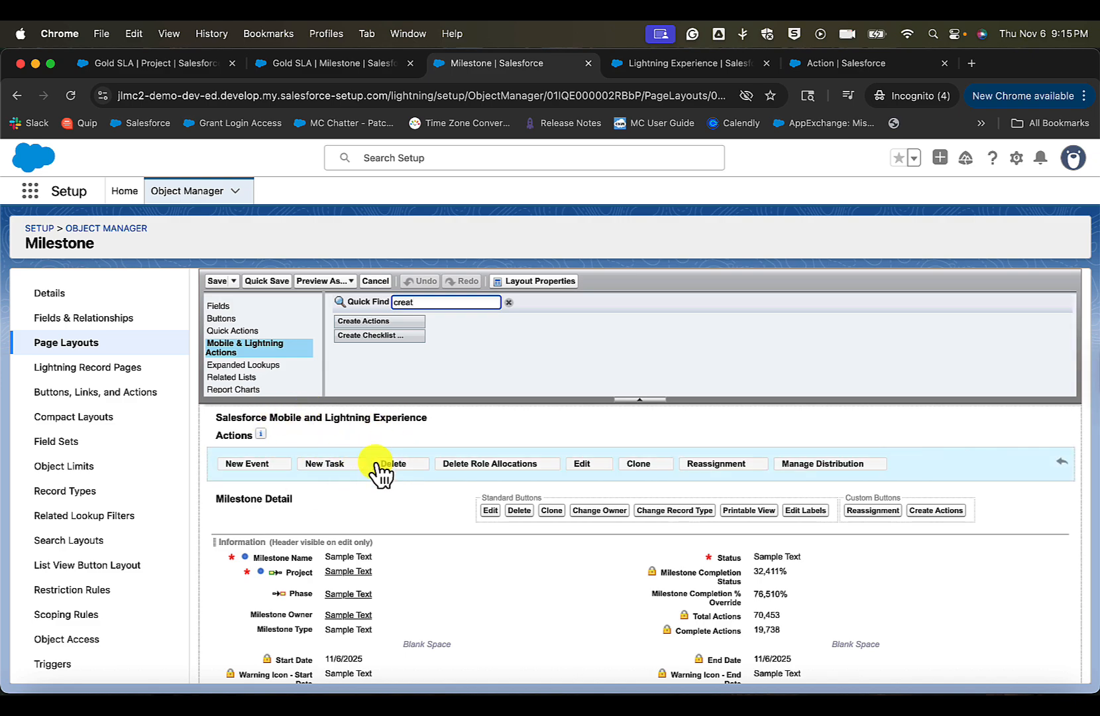
pyautogui.moveTo(372, 321); pyautogui.dragTo(863, 476)
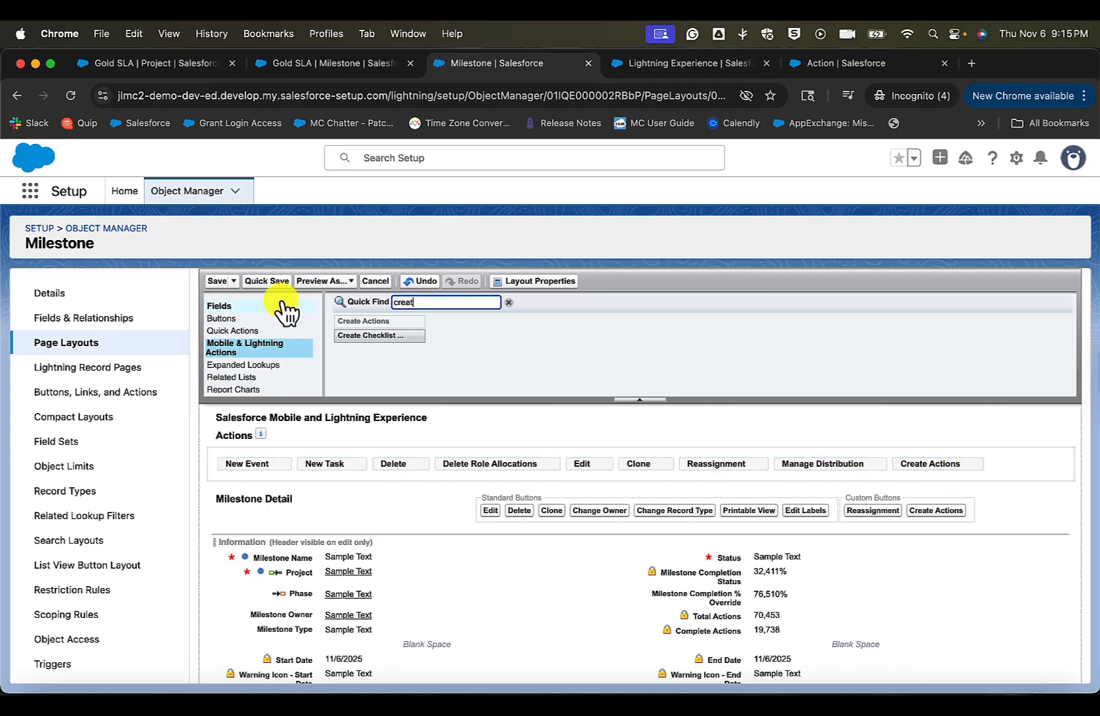
pyautogui.click(216, 281)
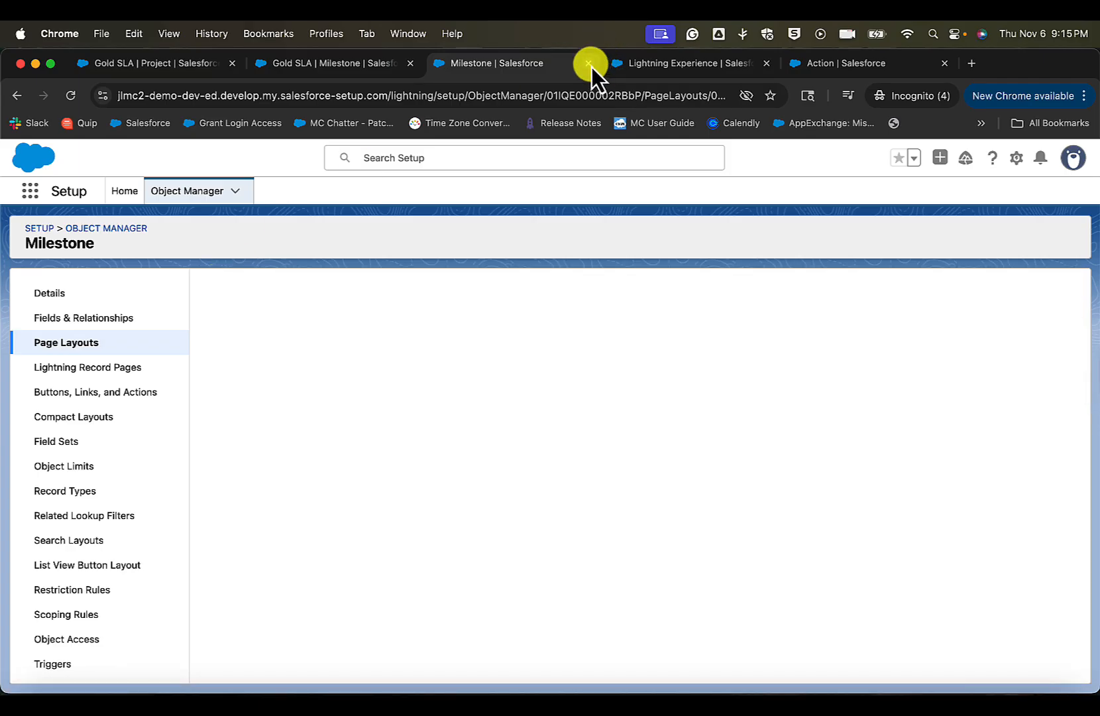
# - Close the layout setup page and check the Gold SLA milestone's record actions for Create Actions
pyautogui.click(589, 63)
pyautogui.click(383, 67)
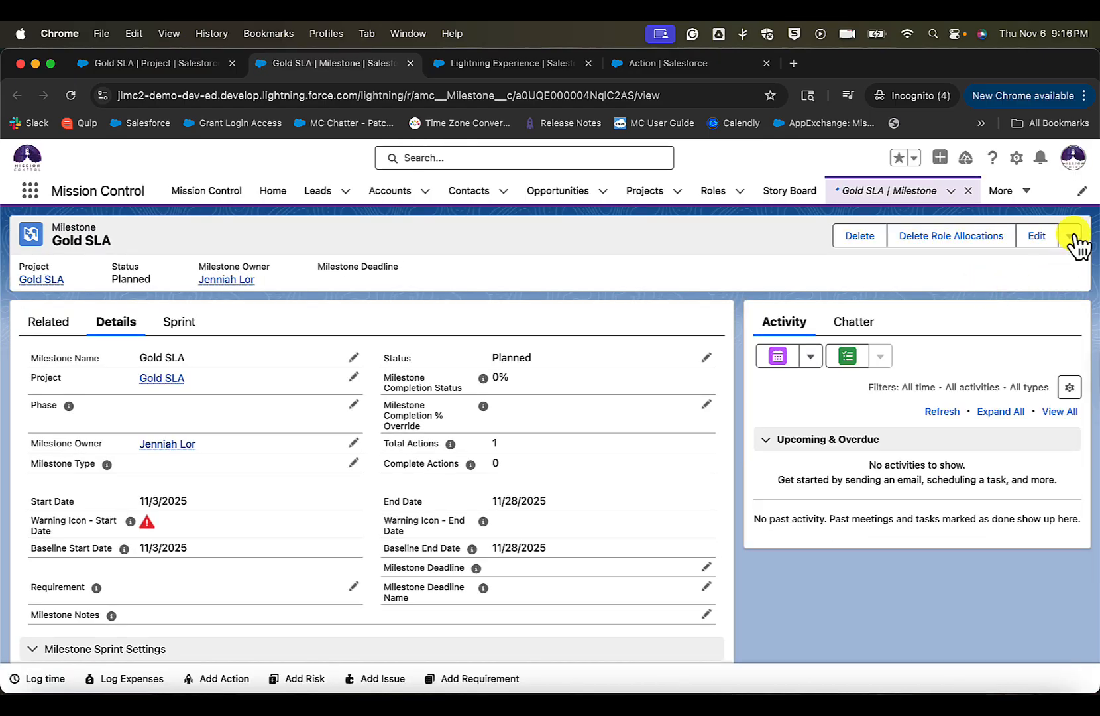
pyautogui.click(1067, 233)
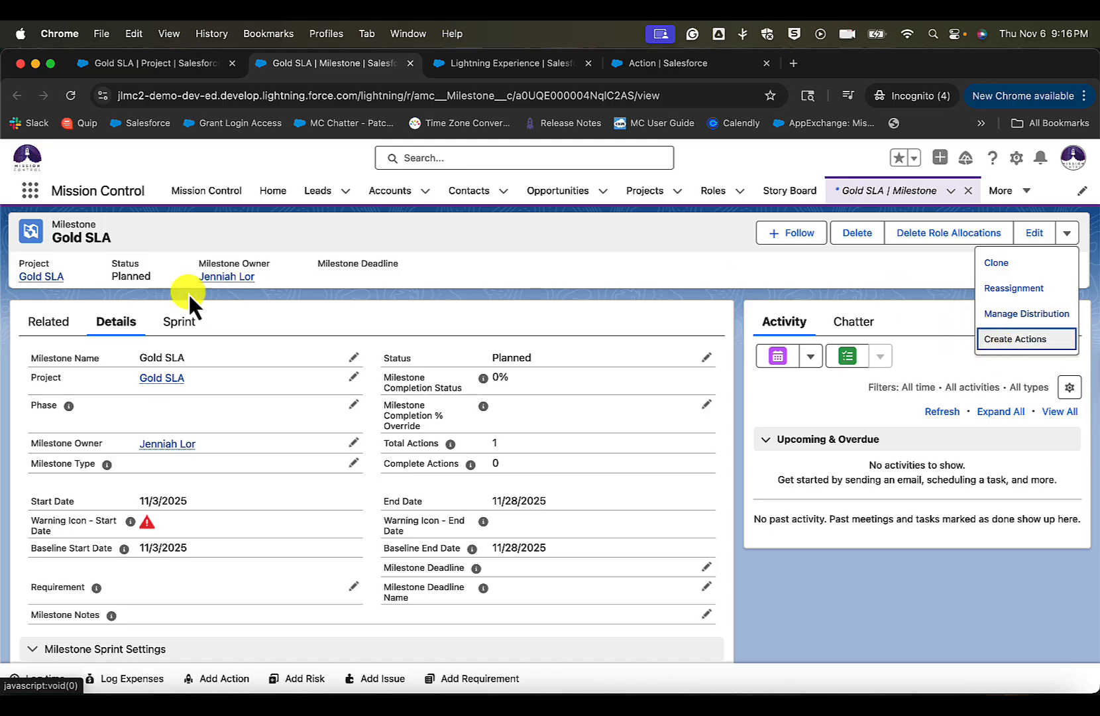
pyautogui.click(53, 224)
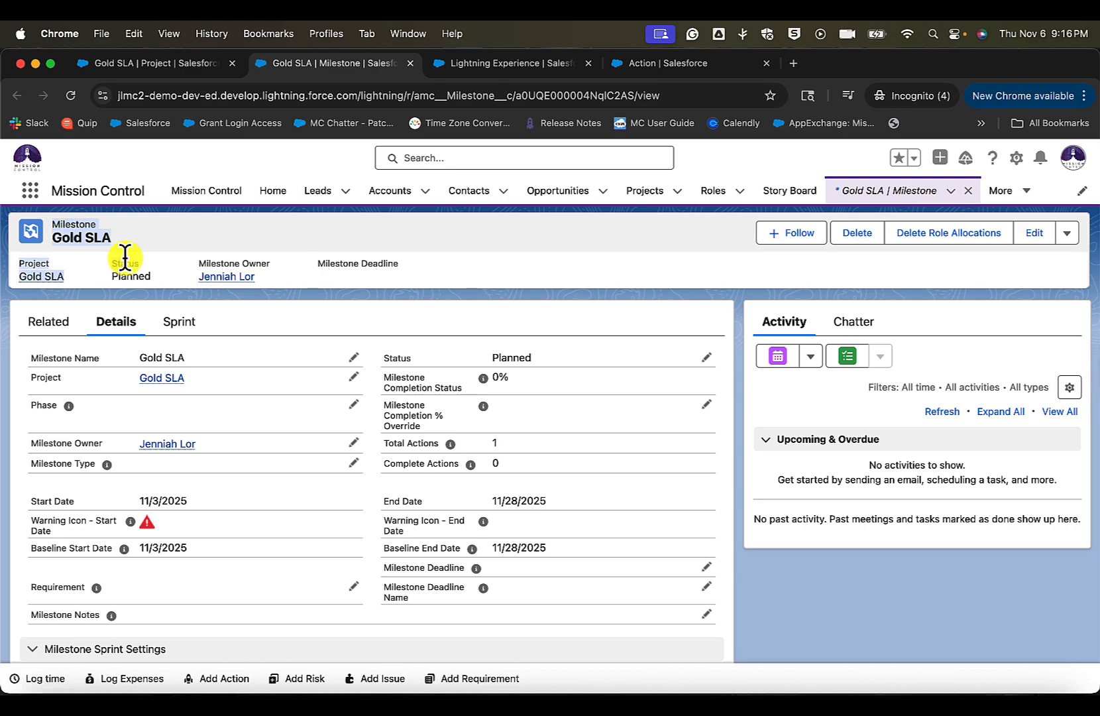
# - Close the milestone record and start Create Actions from the Gold SLA project
pyautogui.click(410, 63)
pyautogui.click(192, 65)
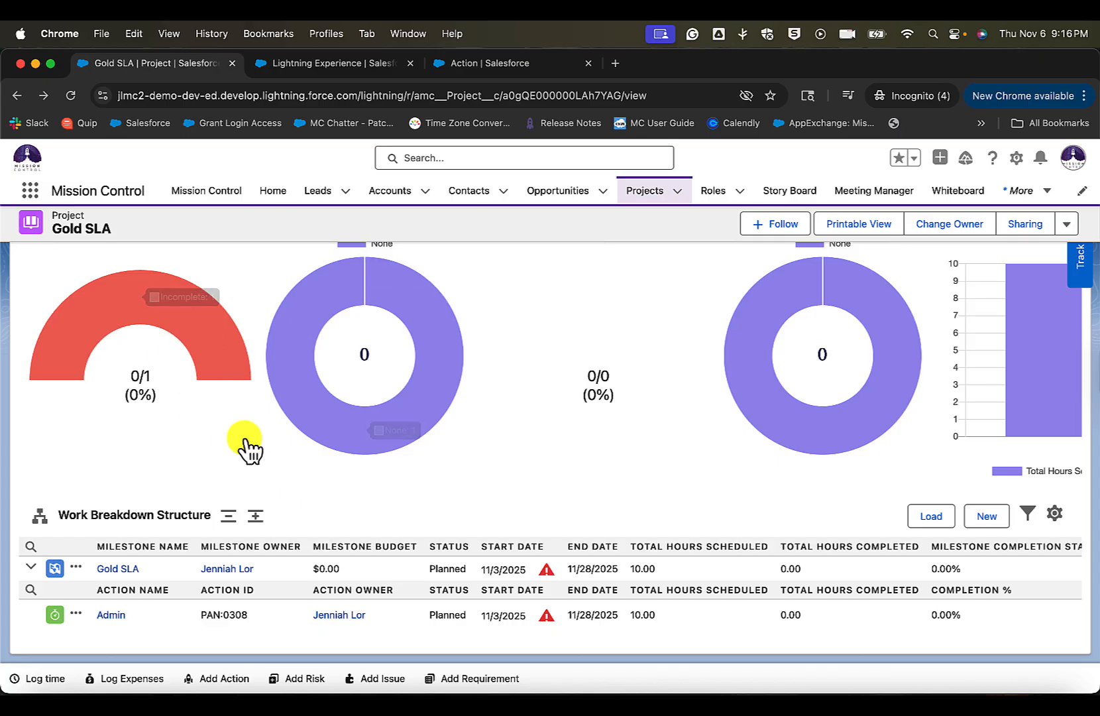
pyautogui.click(1067, 224)
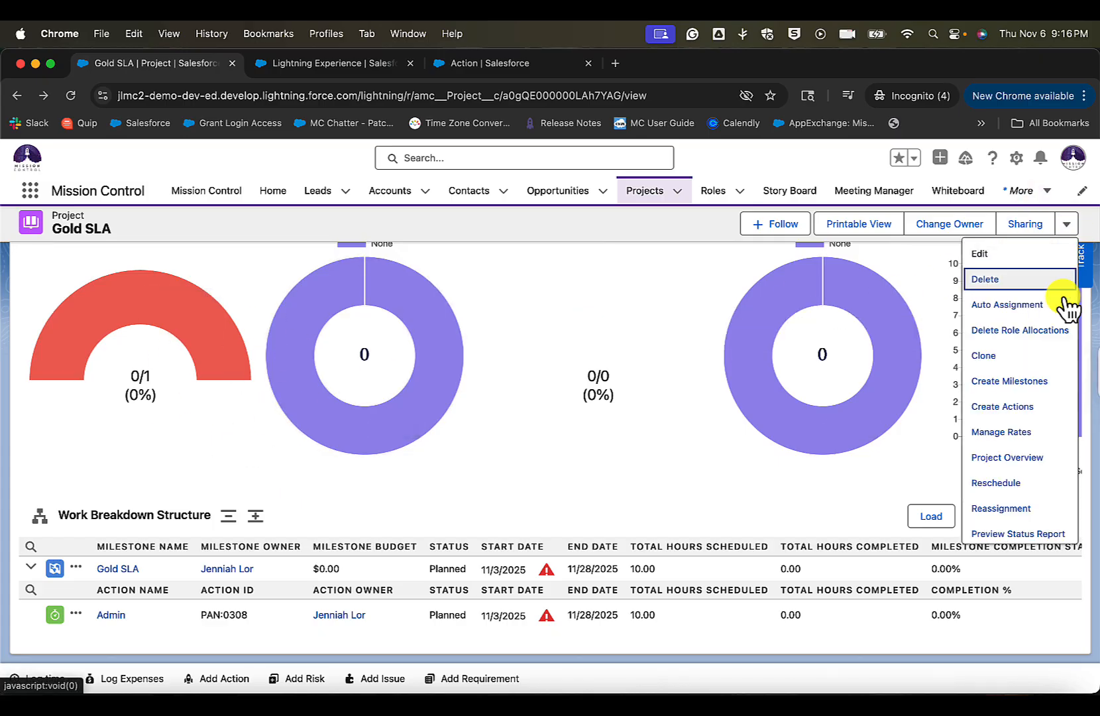
pyautogui.click(1039, 407)
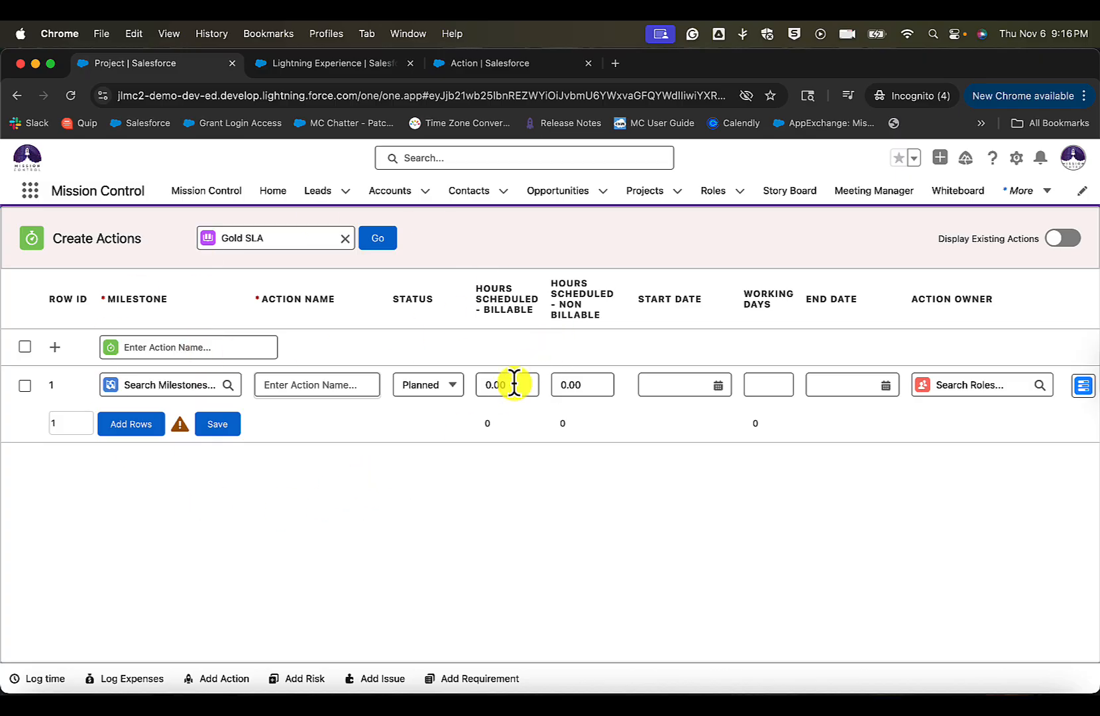
# - Review all columns of the Create Actions grid, from the milestone and scheduling fields through to the recurrence settings
pyautogui.hscroll(7, 513, 383)
pyautogui.hscroll(15, 515, 385)
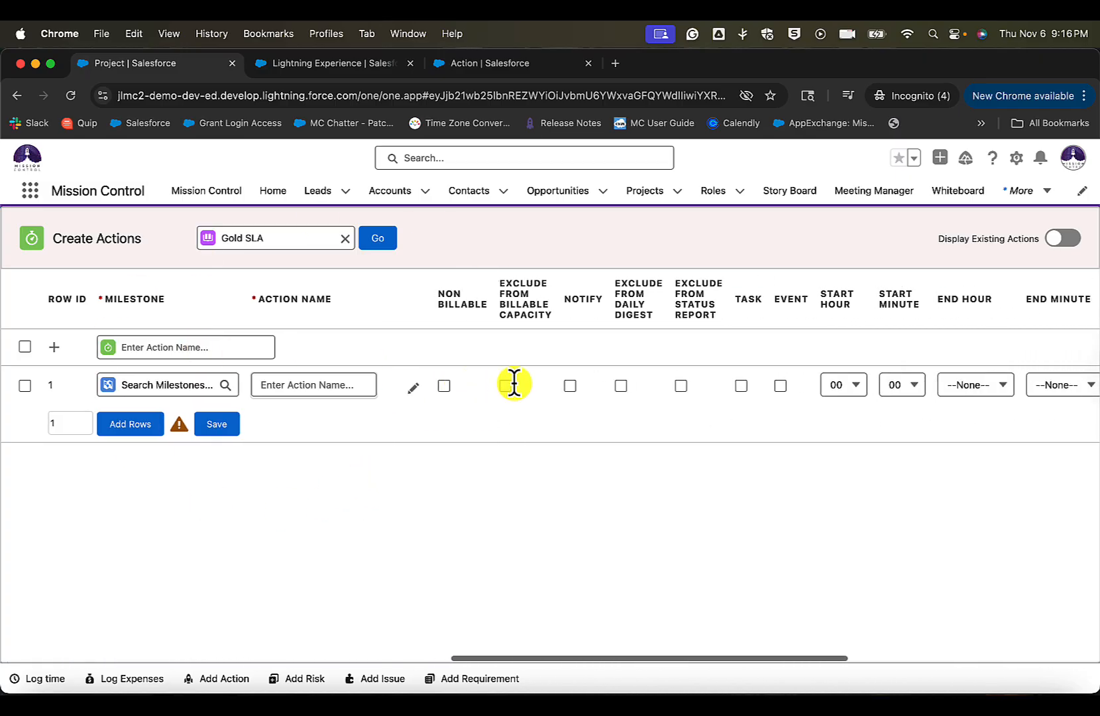
pyautogui.hscroll(5, 515, 383)
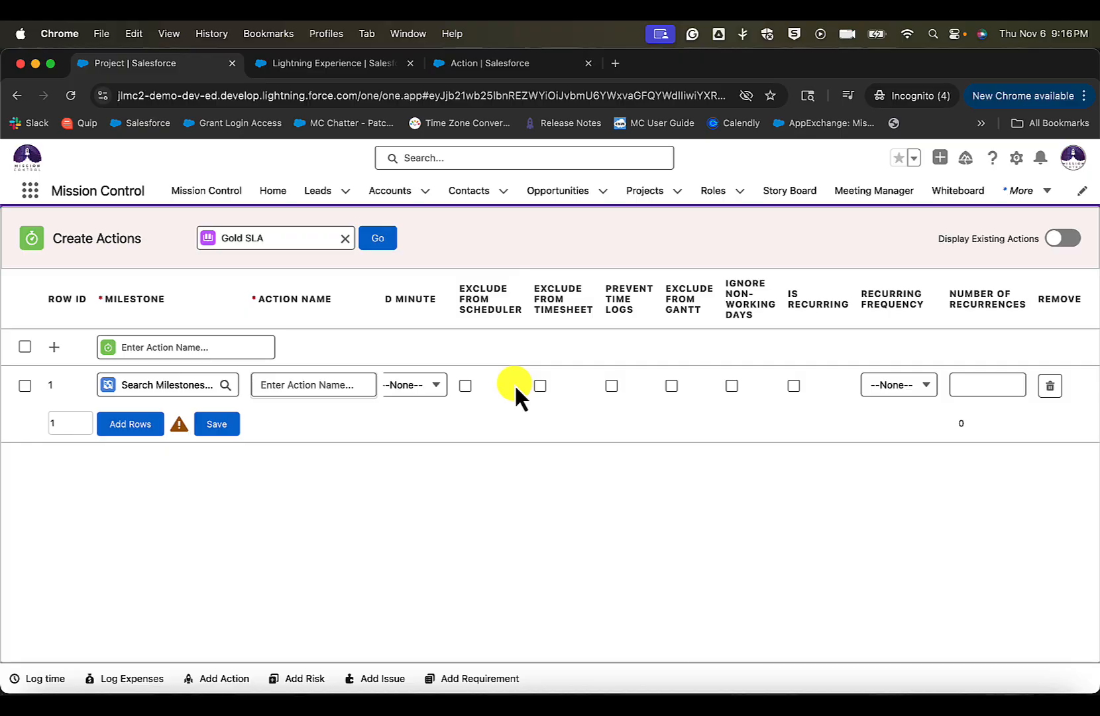
pyautogui.hscroll(-10, 515, 383)
pyautogui.hscroll(-15, 514, 384)
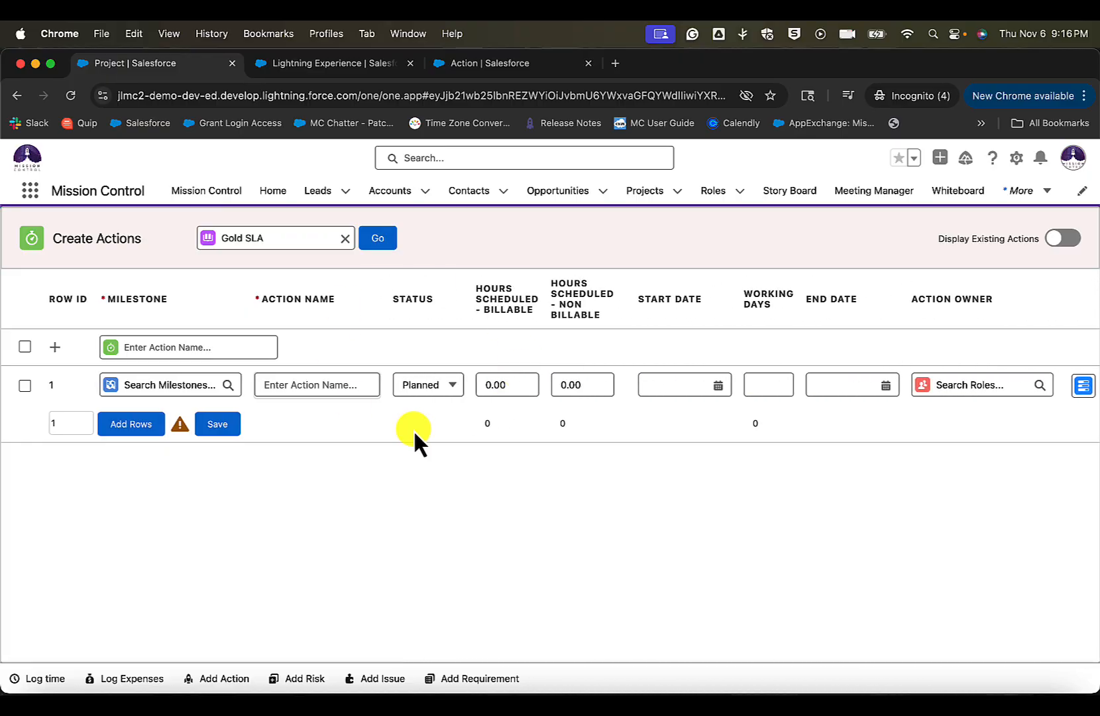
pyautogui.hscroll(15, 631, 322)
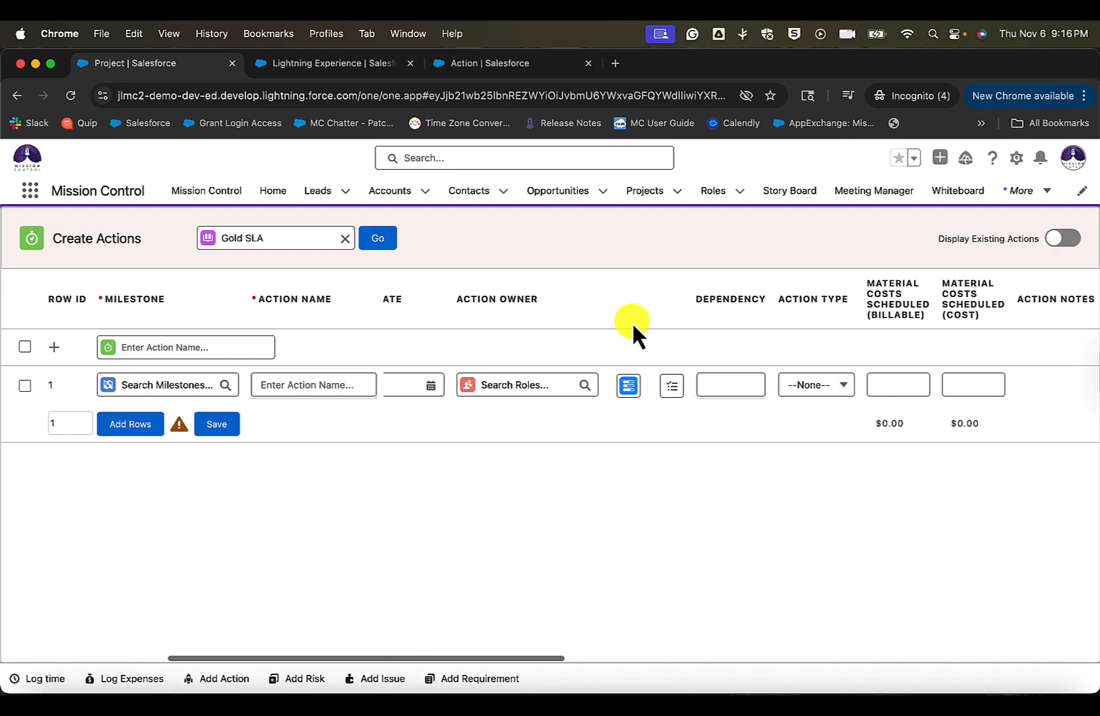
pyautogui.hscroll(10, 632, 321)
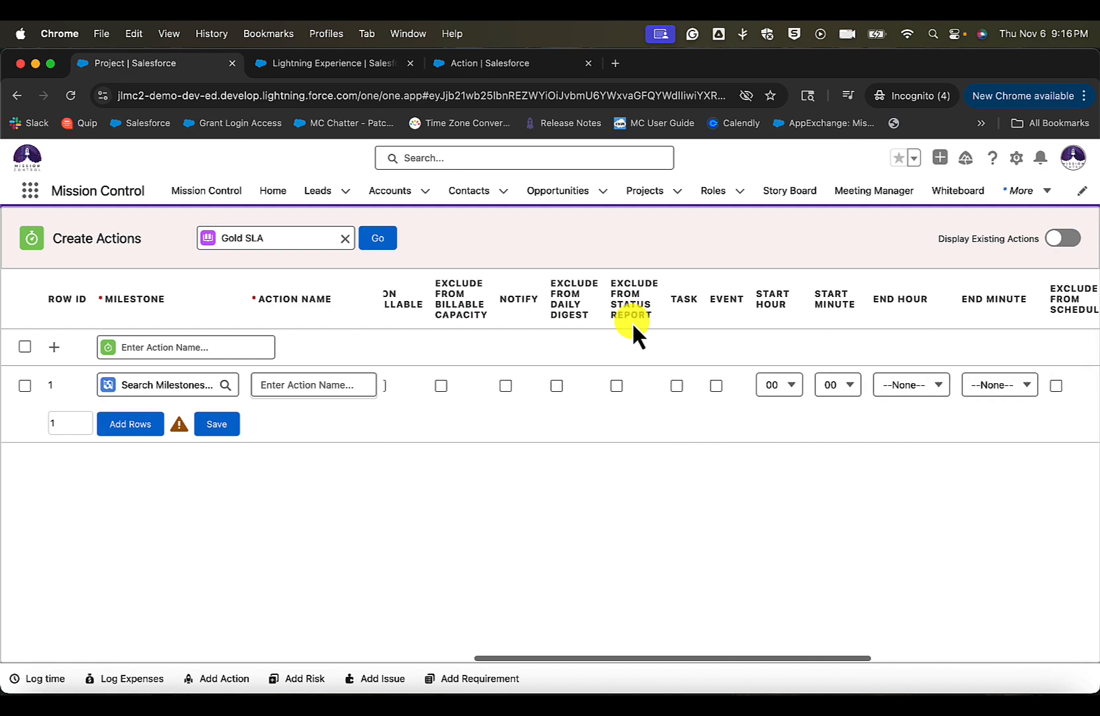
pyautogui.hscroll(8, 632, 322)
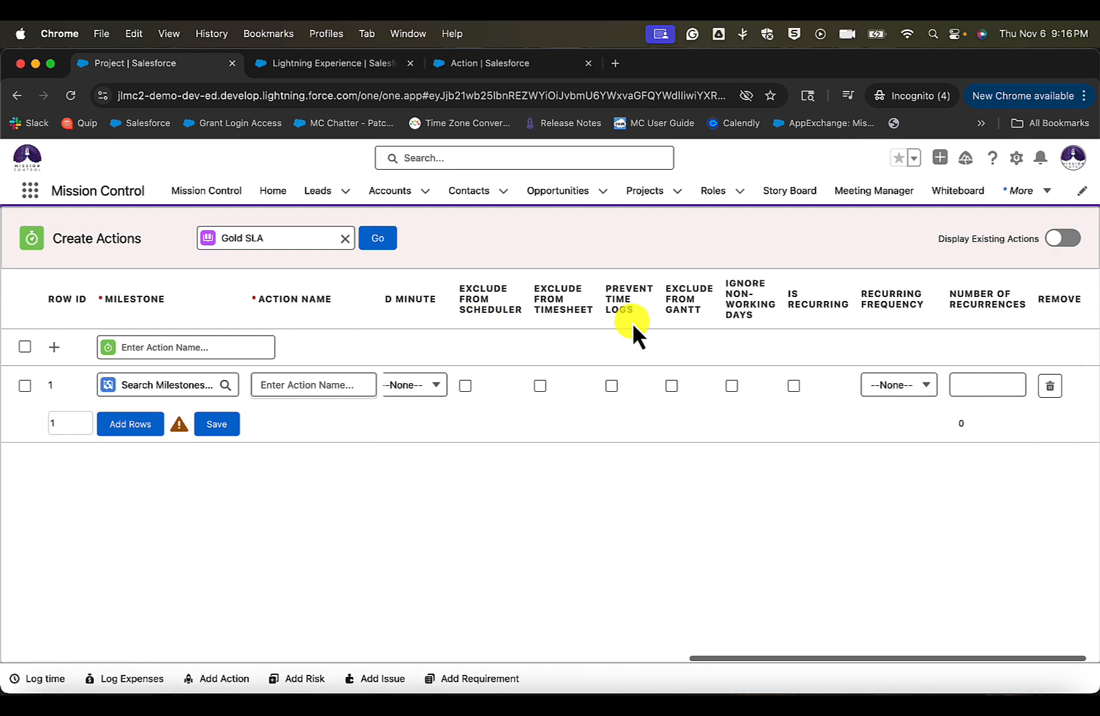
# - Display the project's existing actions in the Create Actions grid and check the existing action's name and milestone
pyautogui.hscroll(-15, 637, 294)
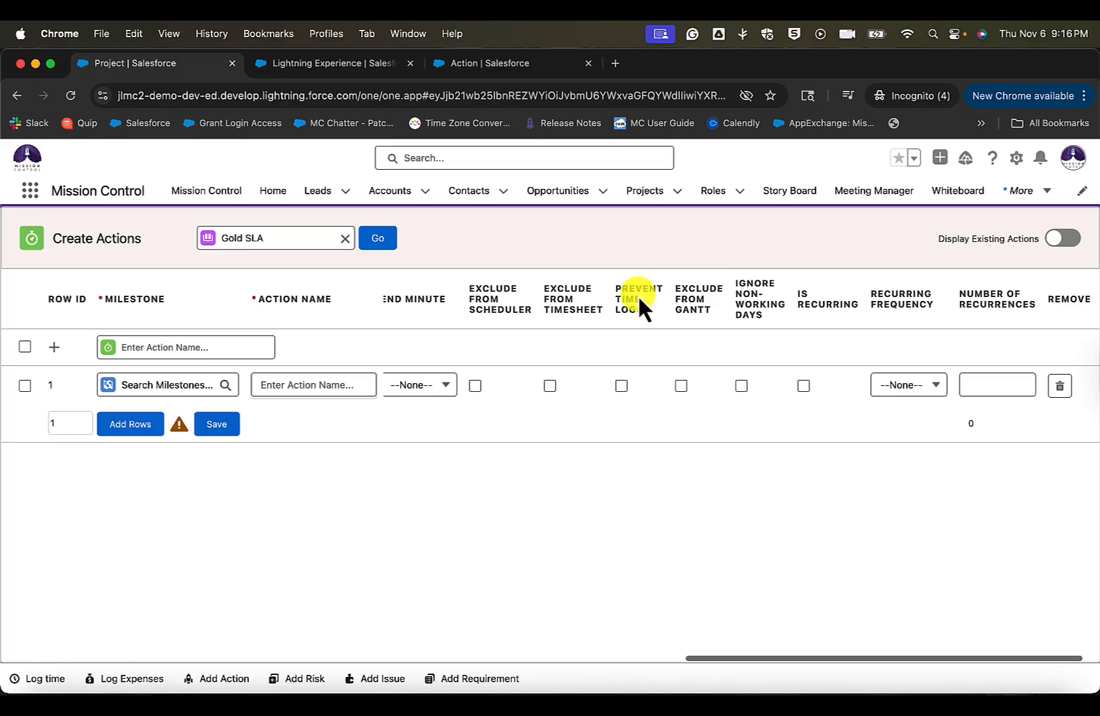
pyautogui.hscroll(-10, 638, 295)
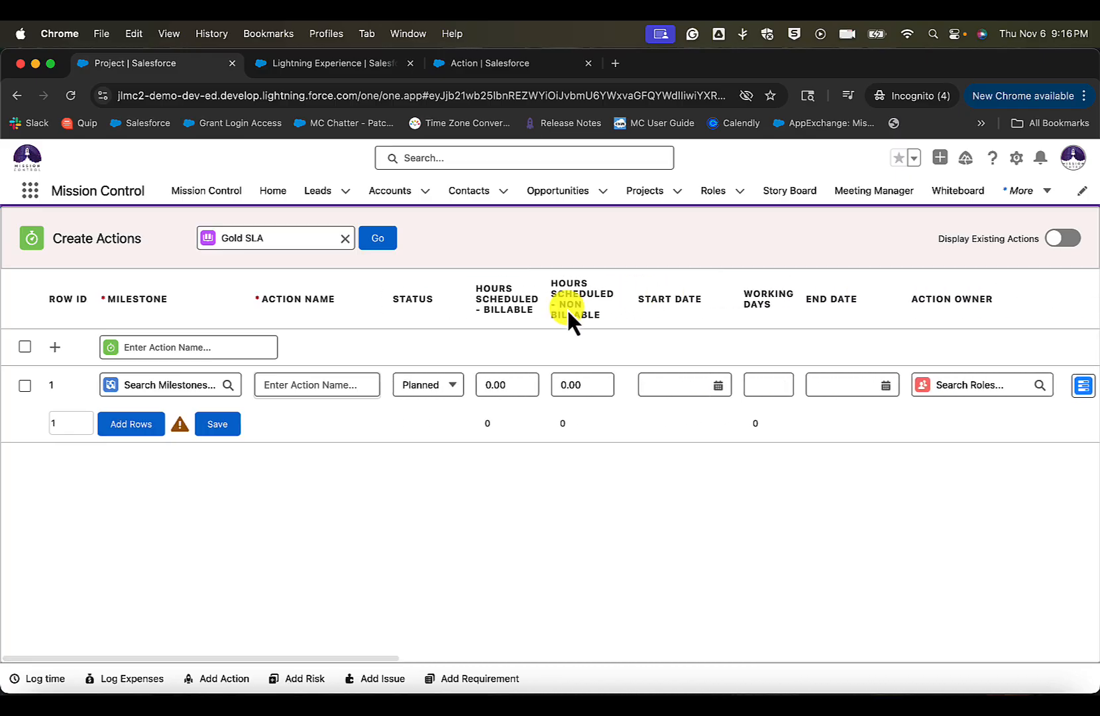
pyautogui.moveTo(451, 294); pyautogui.dragTo(626, 296)
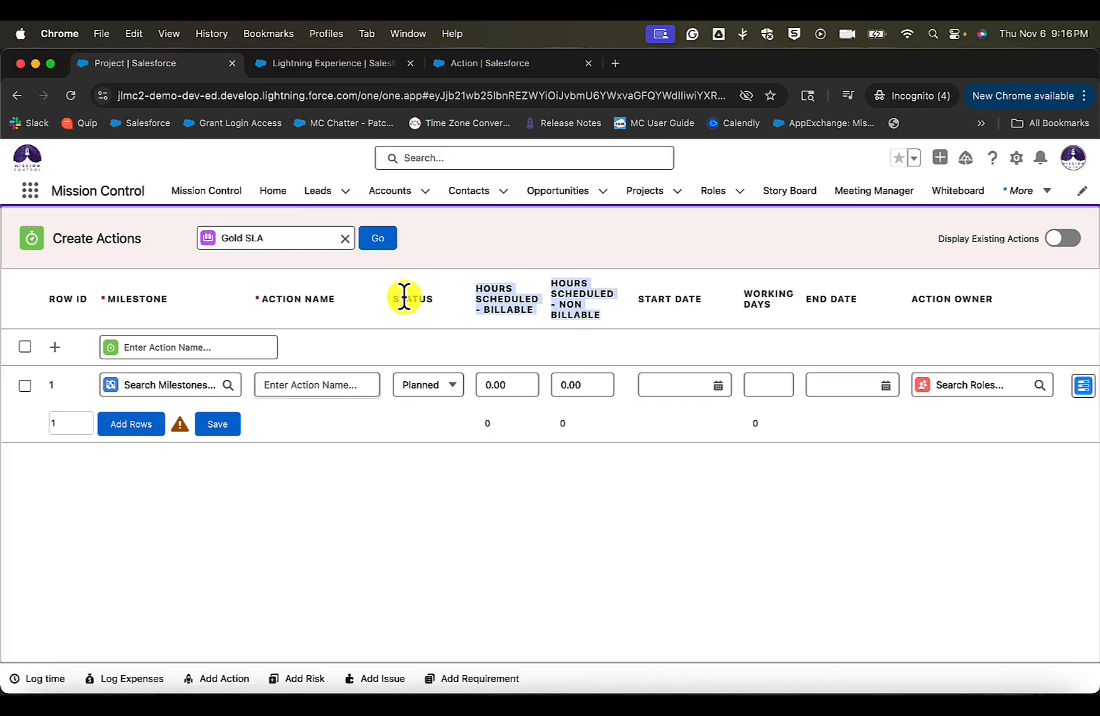
pyautogui.moveTo(275, 297); pyautogui.dragTo(939, 297)
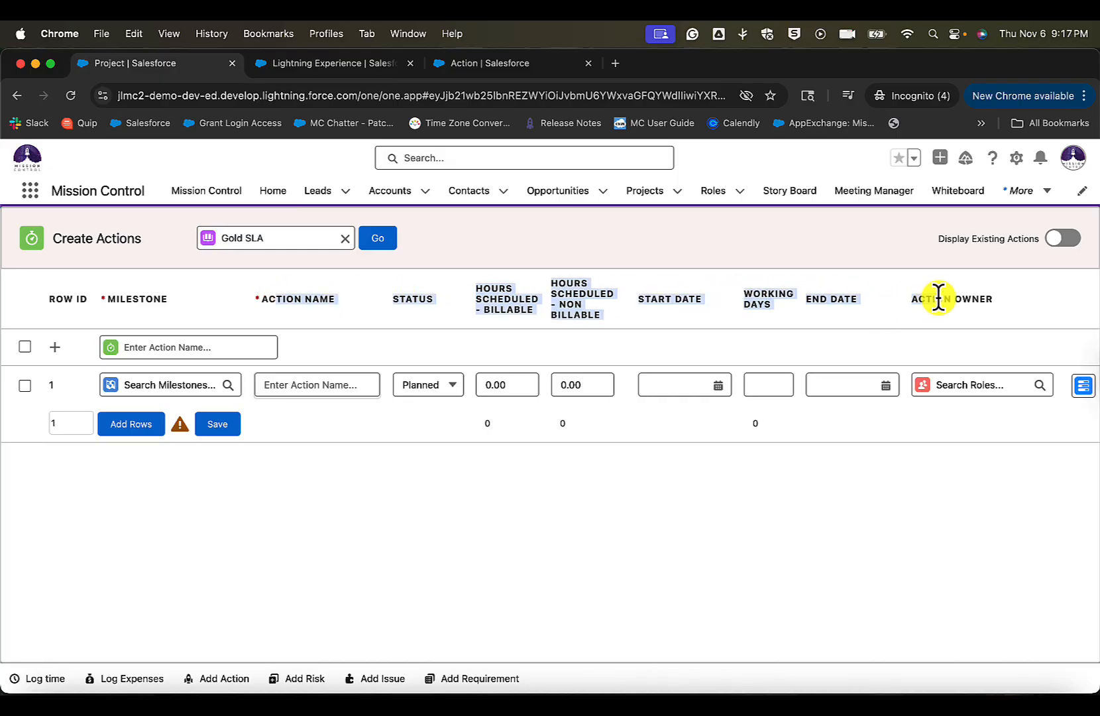
pyautogui.click(868, 328)
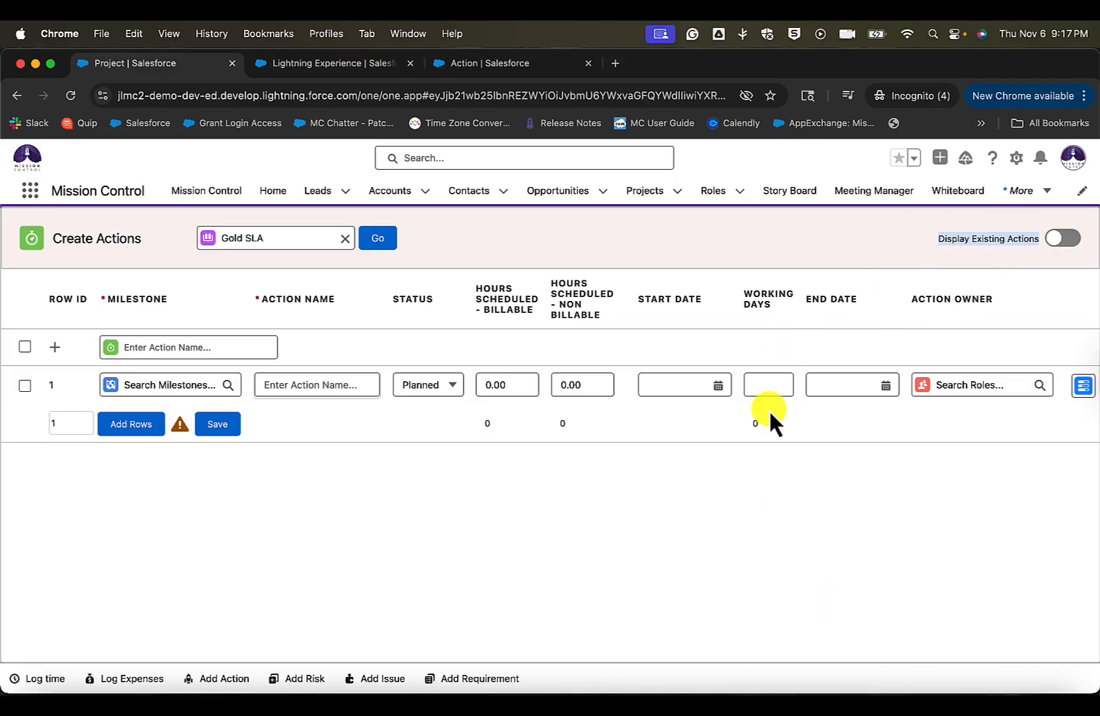
pyautogui.click(1055, 240)
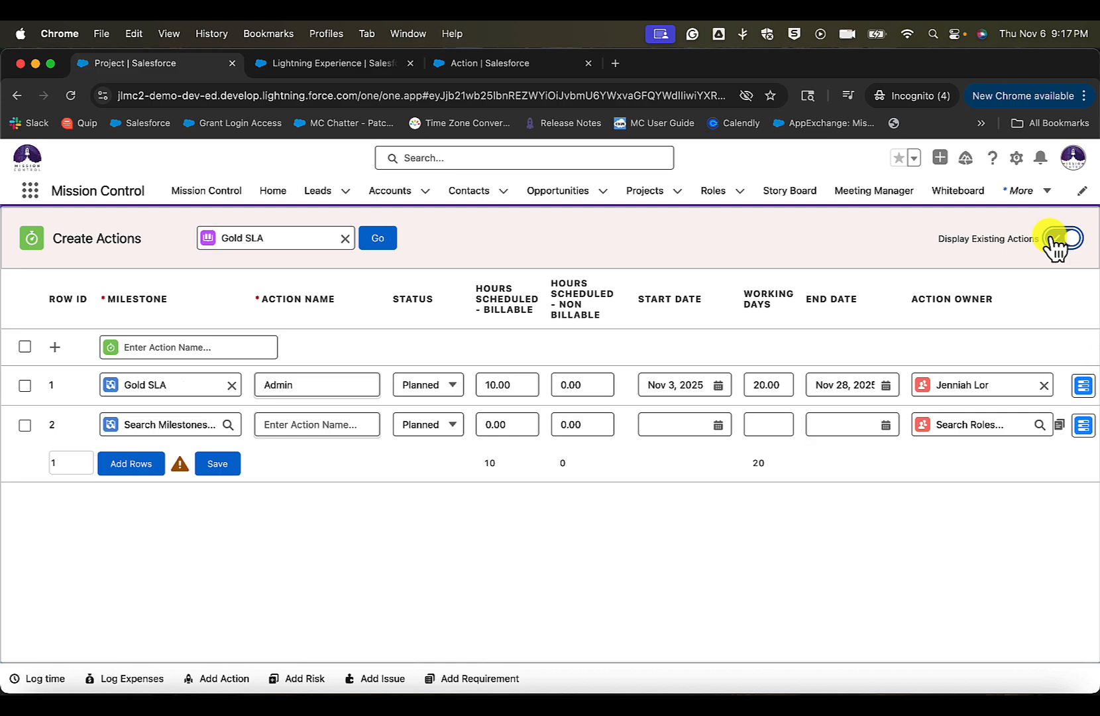
pyautogui.moveTo(317, 378); pyautogui.dragTo(229, 376)
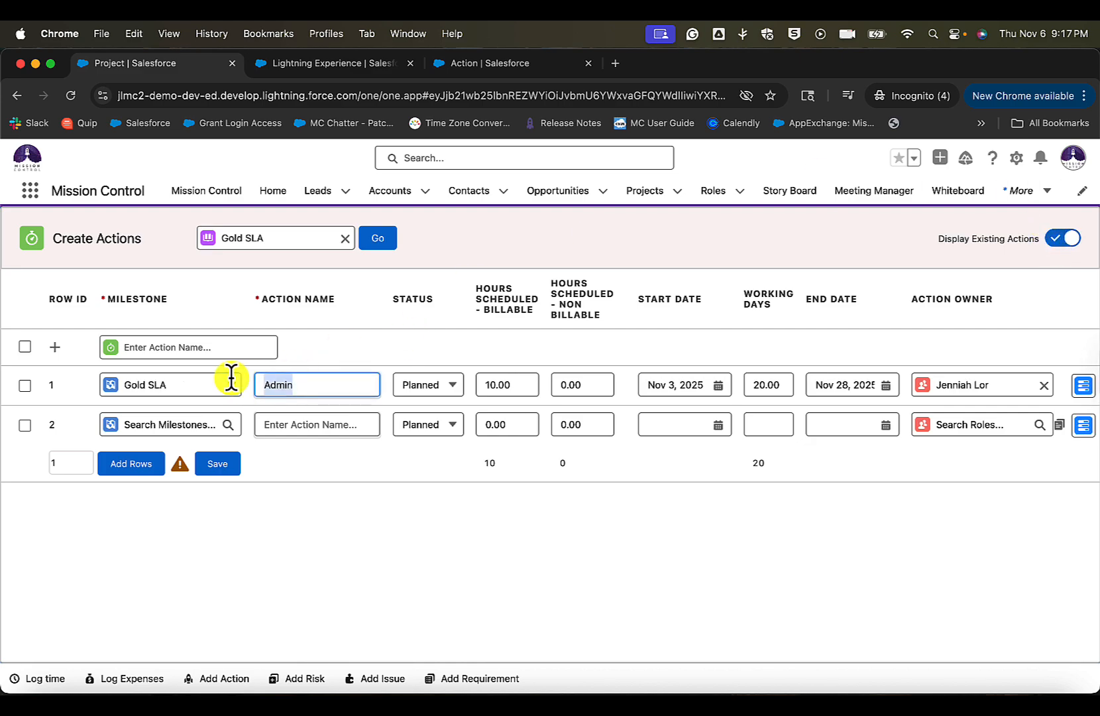
pyautogui.click(352, 346)
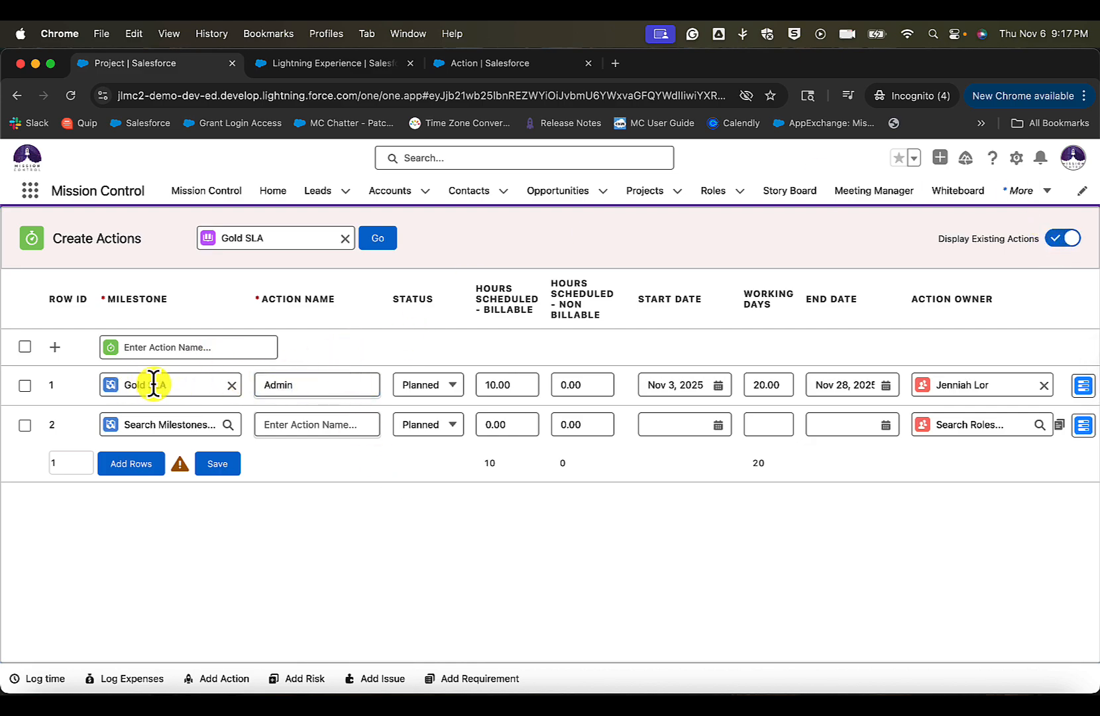
pyautogui.moveTo(101, 298); pyautogui.dragTo(154, 300)
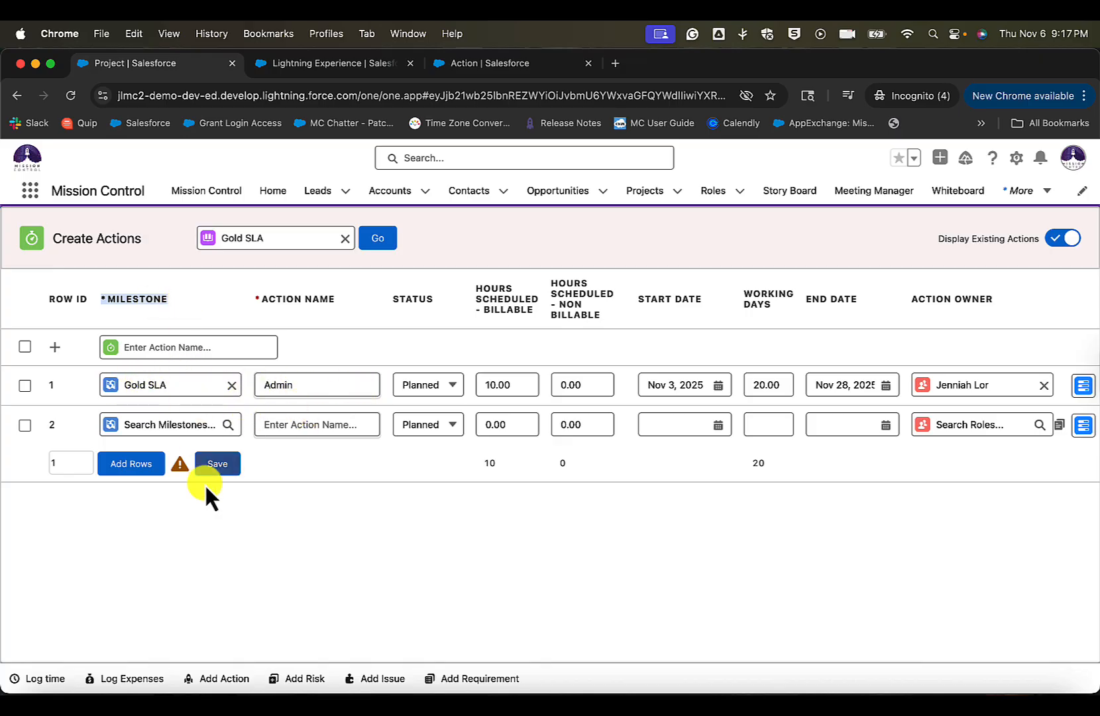
# - Name the action in the blank second row Build
pyautogui.click(202, 424)
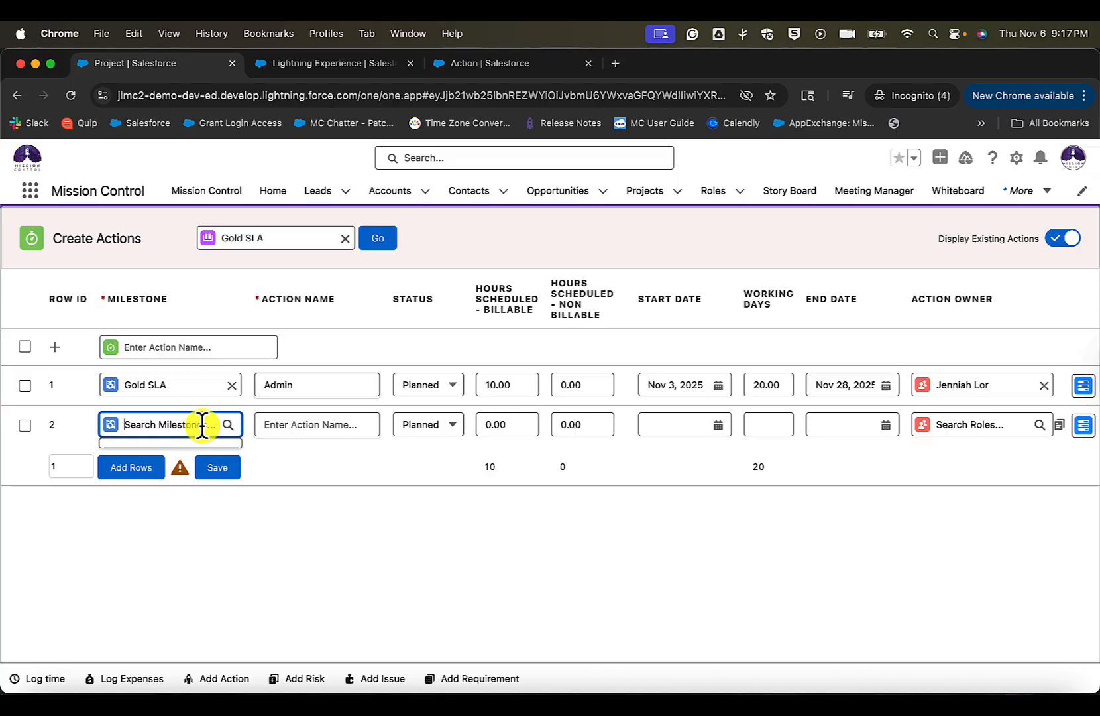
pyautogui.click(319, 424)
pyautogui.click(185, 354)
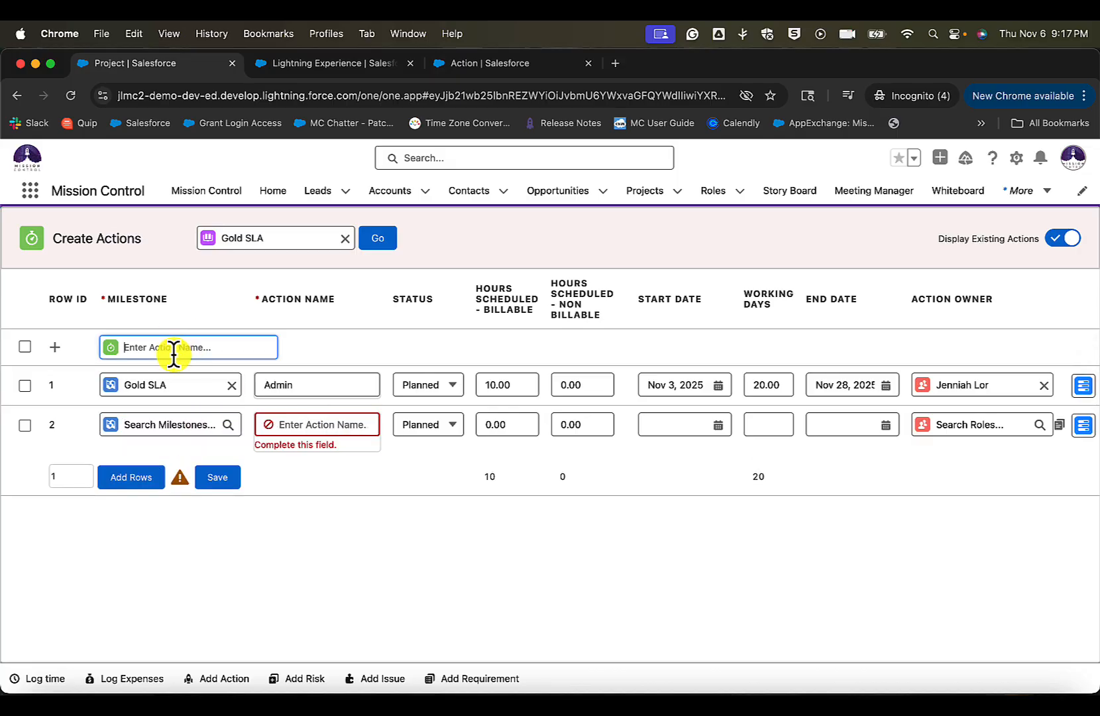
pyautogui.click(292, 424)
pyautogui.write('Build')
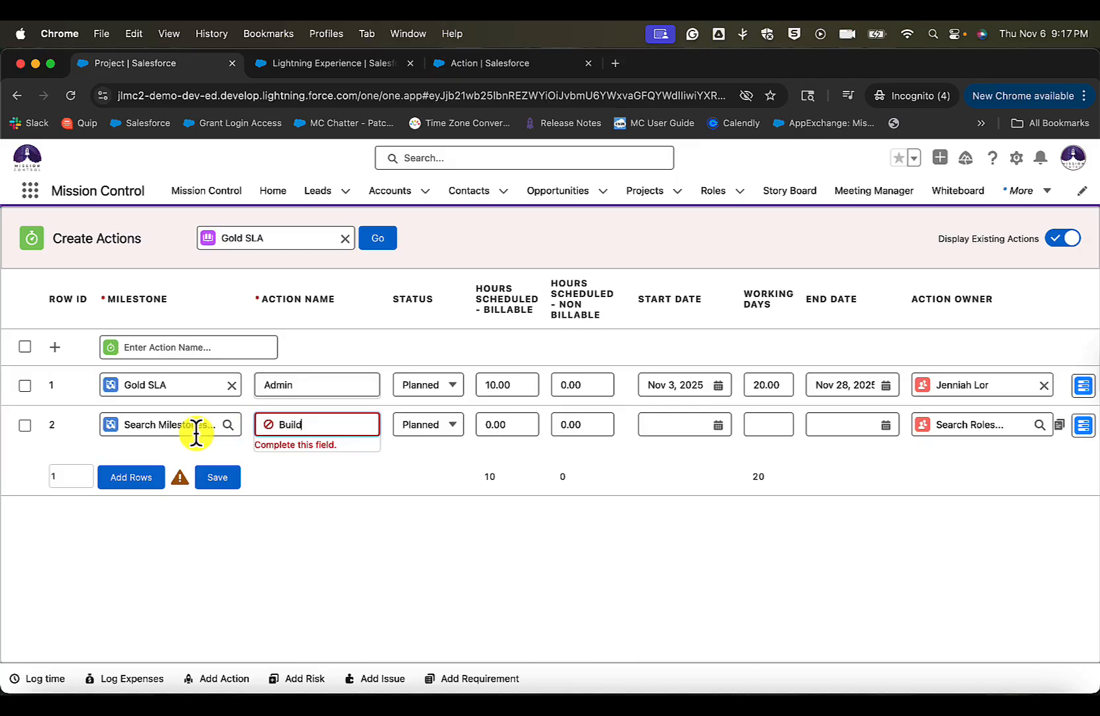
pyautogui.click(321, 464)
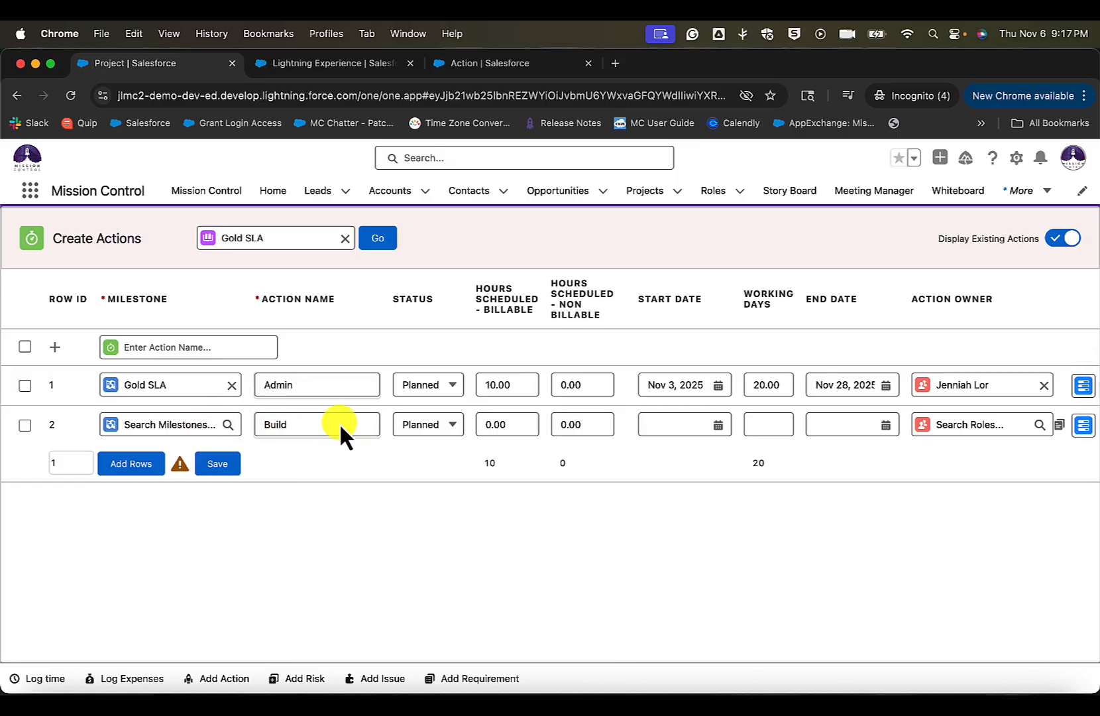
# - Add a new action row named Deliver to the grid
pyautogui.click(137, 345)
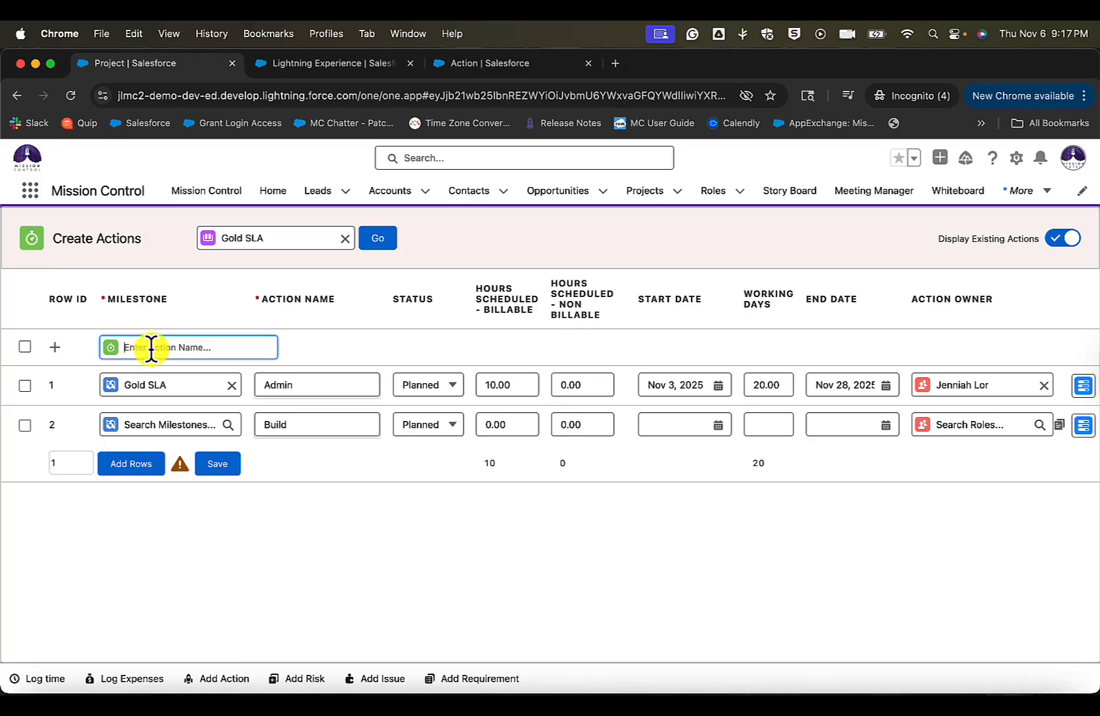
pyautogui.write('Deliver')
pyautogui.click(55, 348)
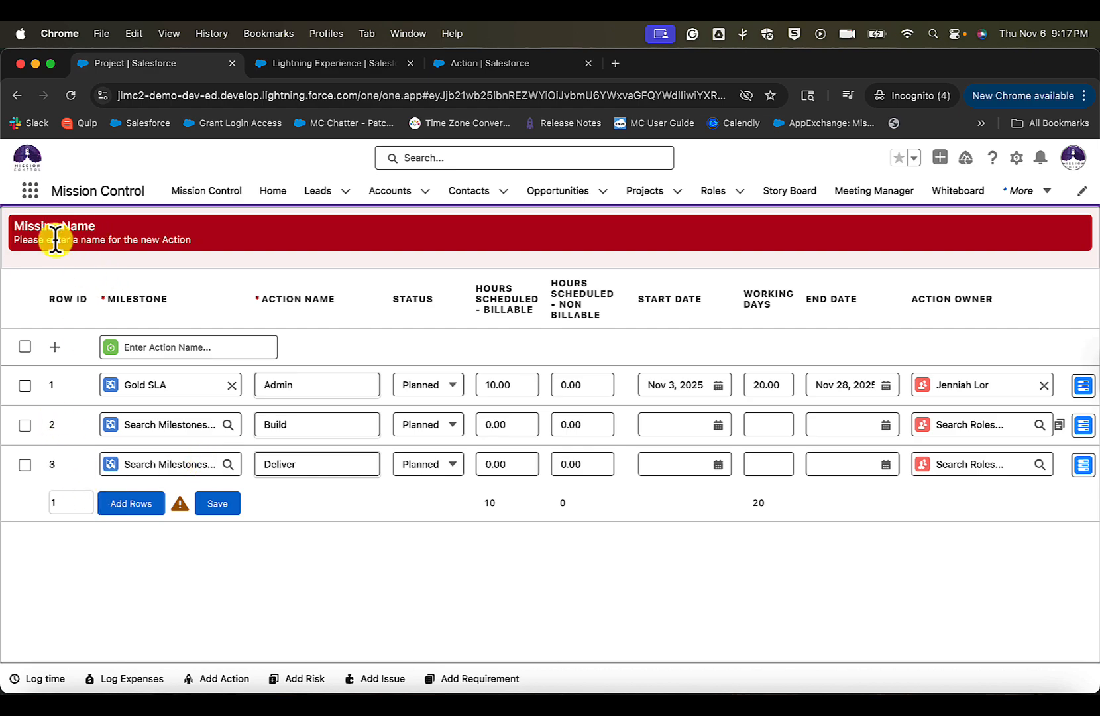
pyautogui.moveTo(87, 240); pyautogui.dragTo(193, 241)
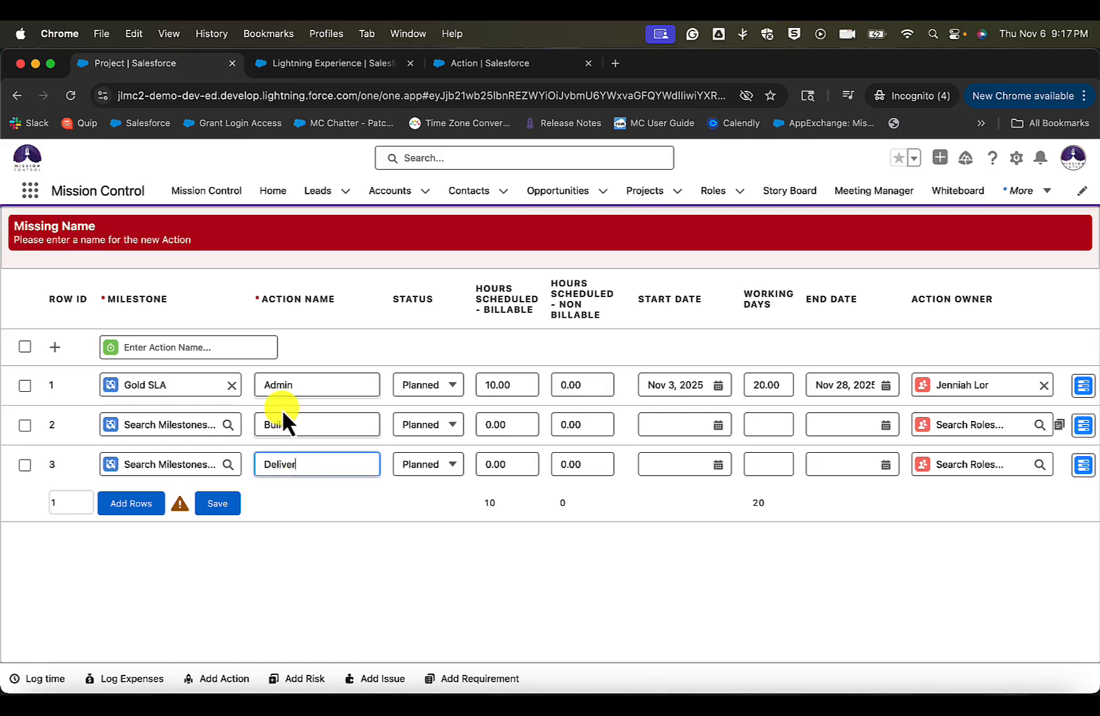
pyautogui.click(157, 346)
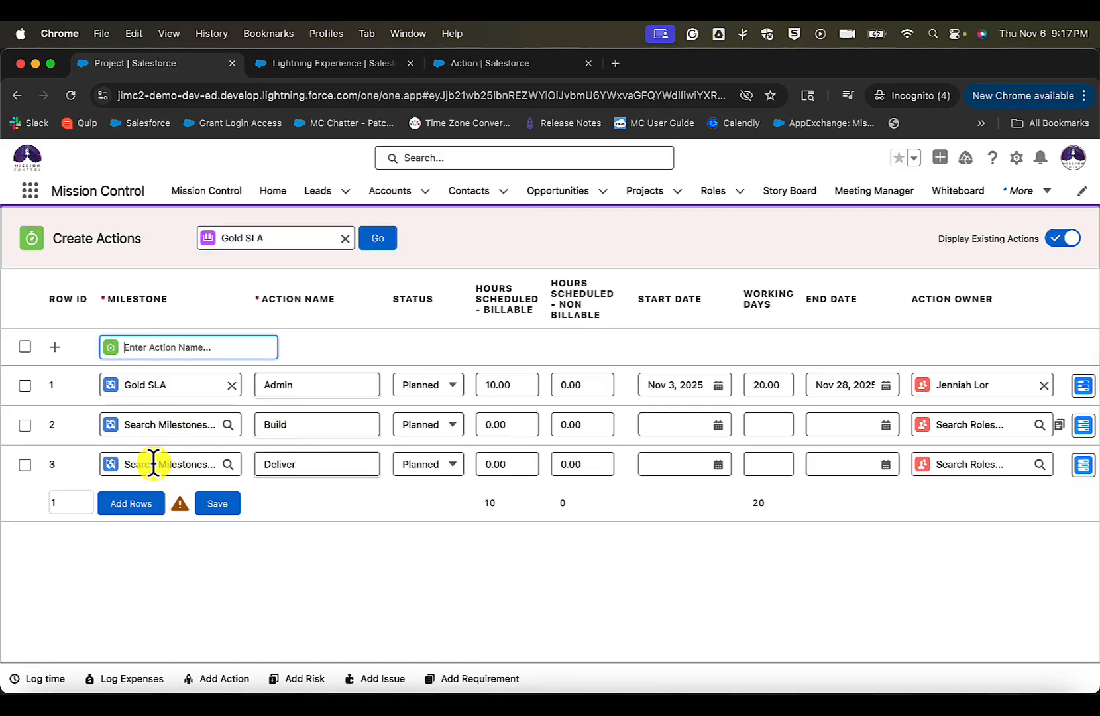
# - Assign the Build and Deliver actions to the Gold SLA milestone
pyautogui.click(167, 426)
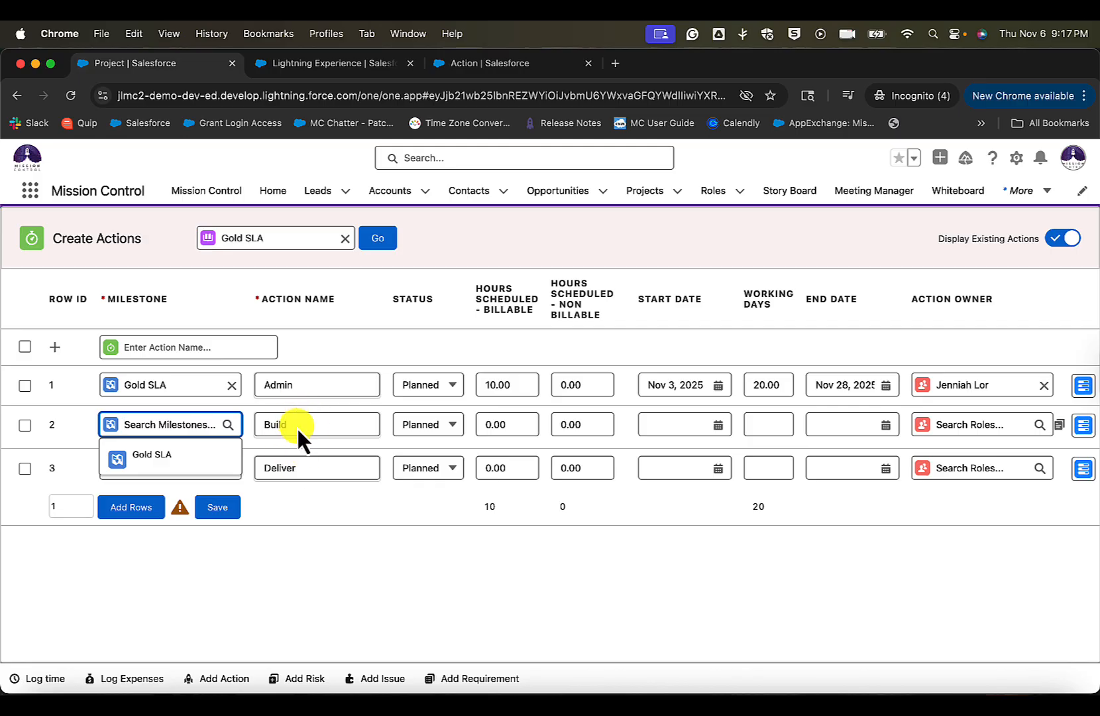
pyautogui.click(163, 455)
pyautogui.click(183, 457)
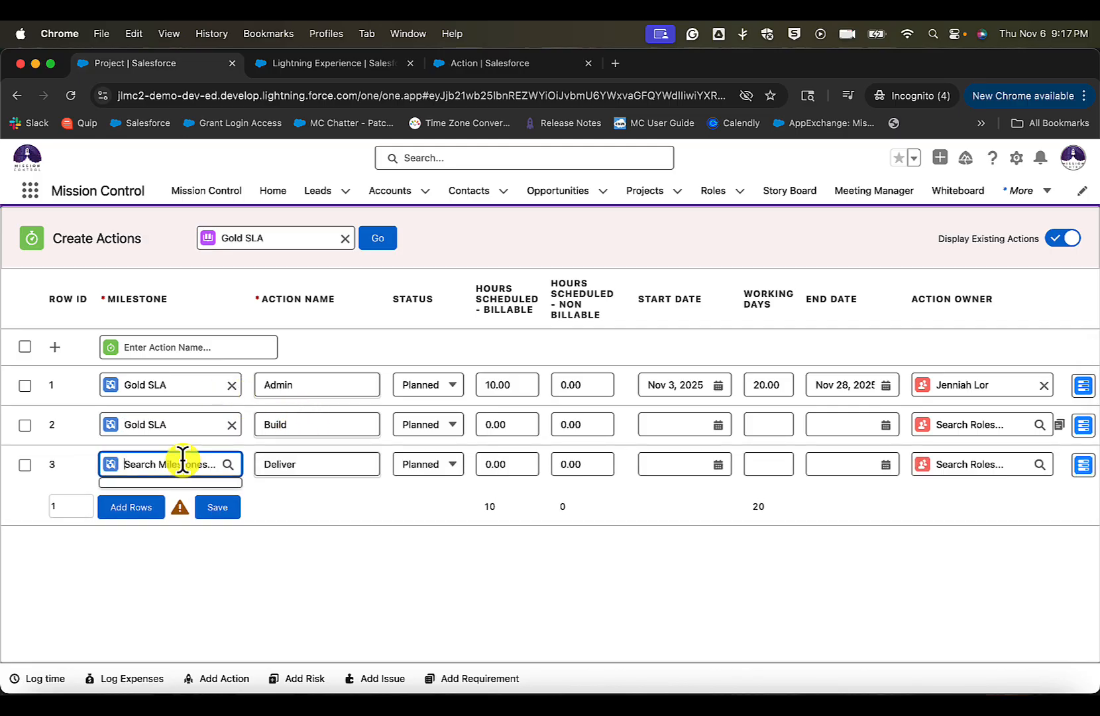
pyautogui.click(173, 494)
# - Add a new action row named Design and assign it to the Gold SLA milestone
pyautogui.click(171, 348)
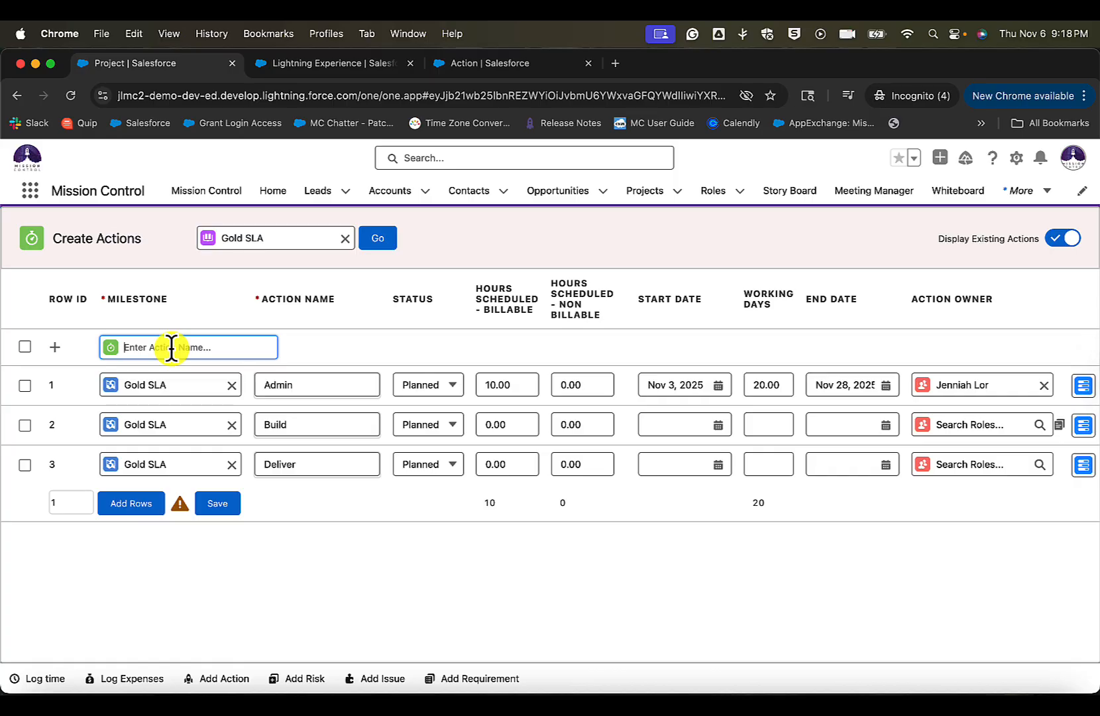
pyautogui.write('Design')
pyautogui.click(55, 347)
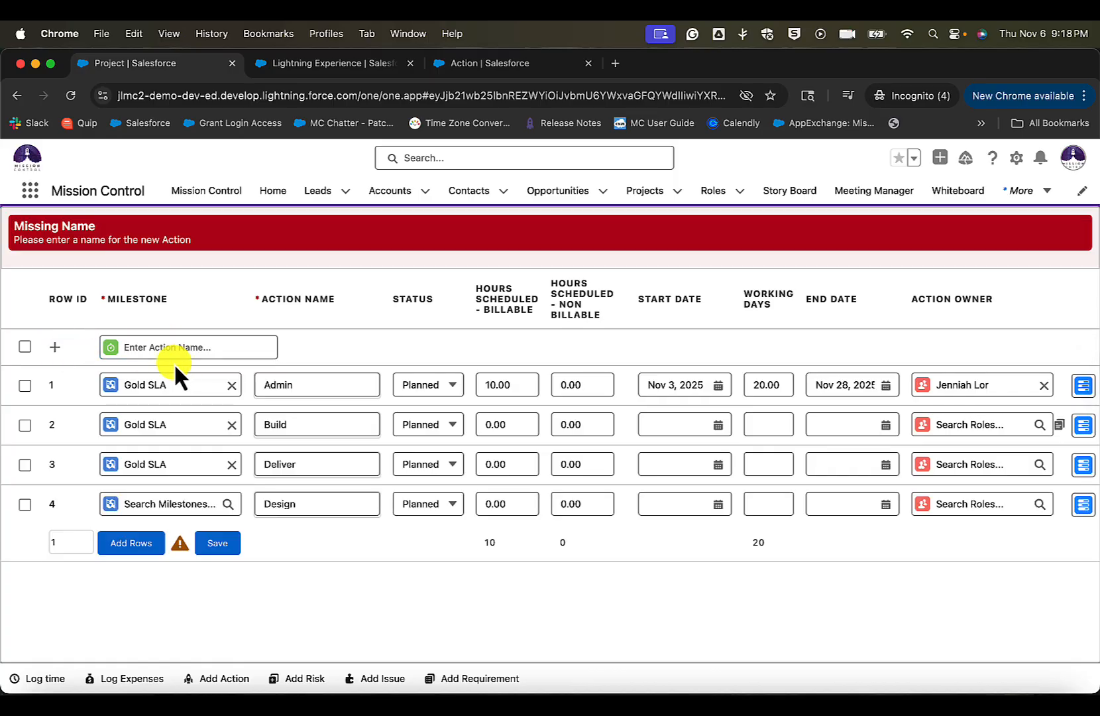
pyautogui.click(181, 502)
pyautogui.click(151, 535)
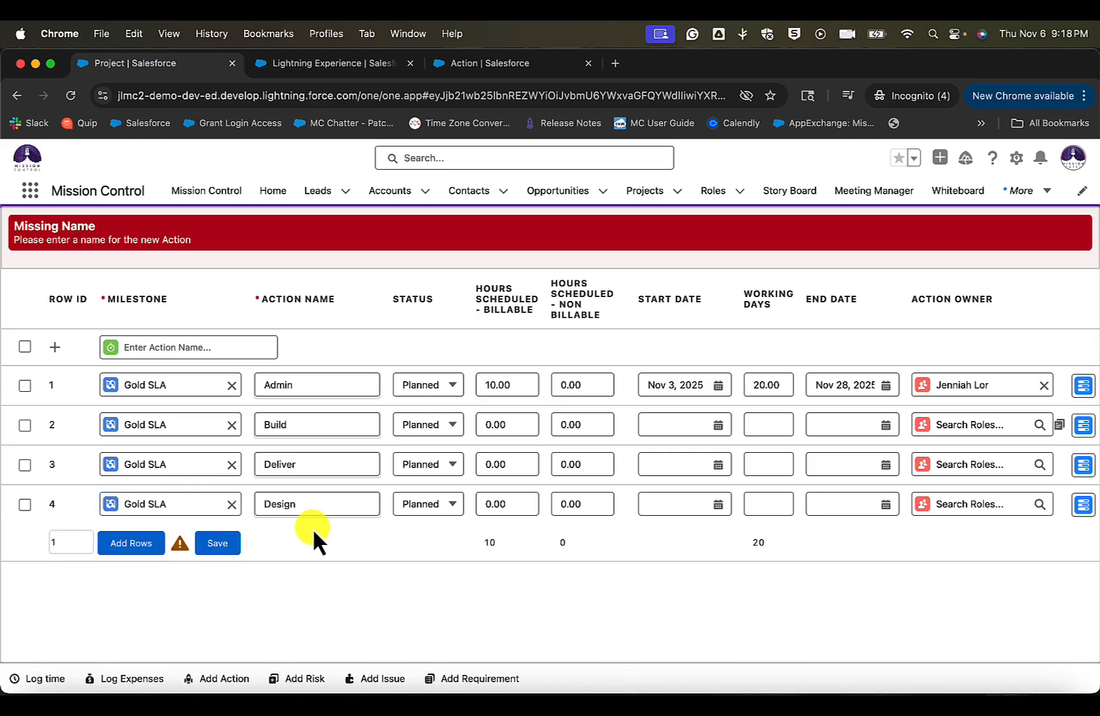
pyautogui.click(319, 505)
pyautogui.click(290, 431)
pyautogui.click(293, 460)
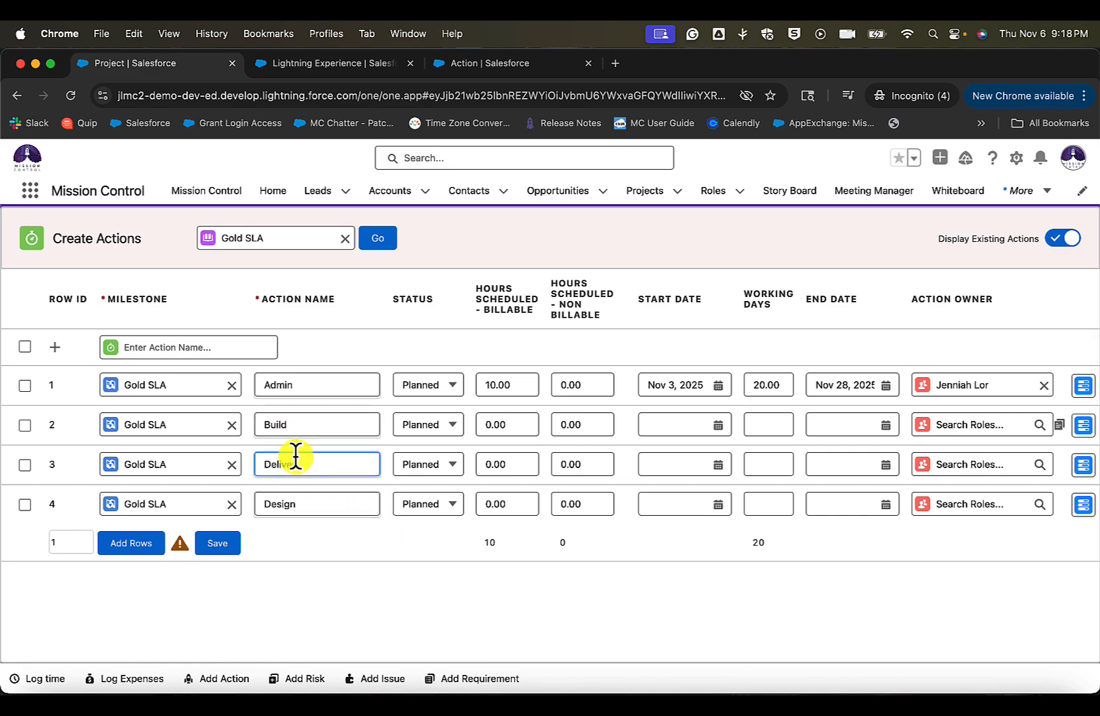
pyautogui.click(299, 504)
pyautogui.hscroll(3, 499, 440)
pyautogui.hscroll(3, 498, 440)
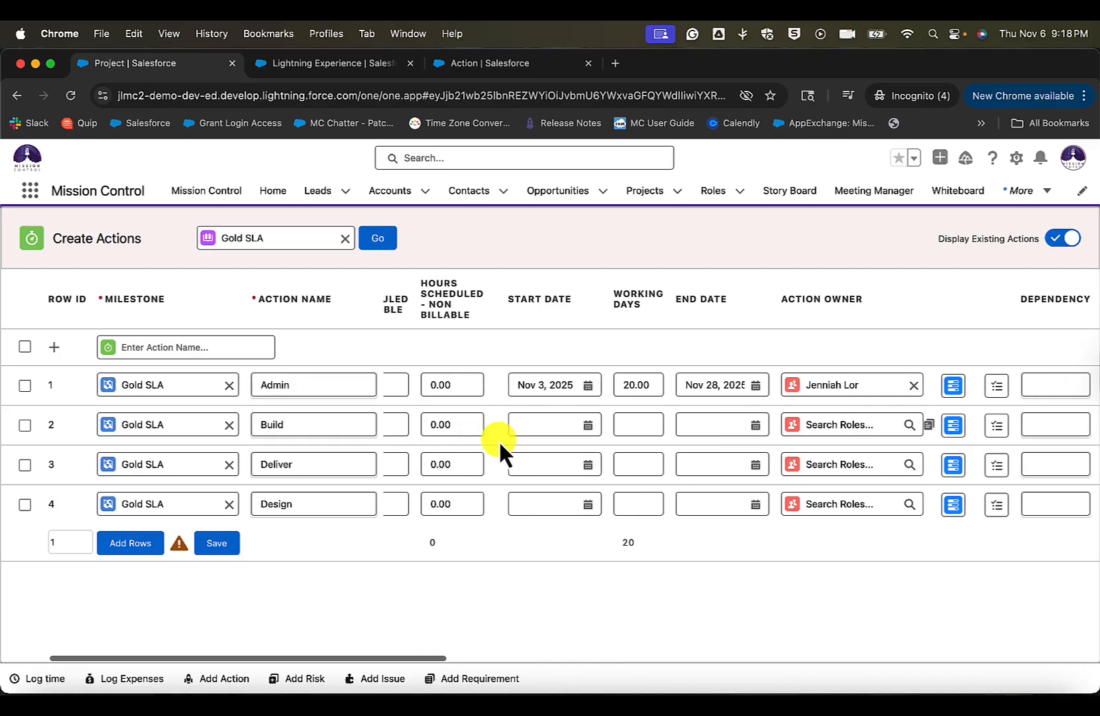
pyautogui.hscroll(-5, 498, 440)
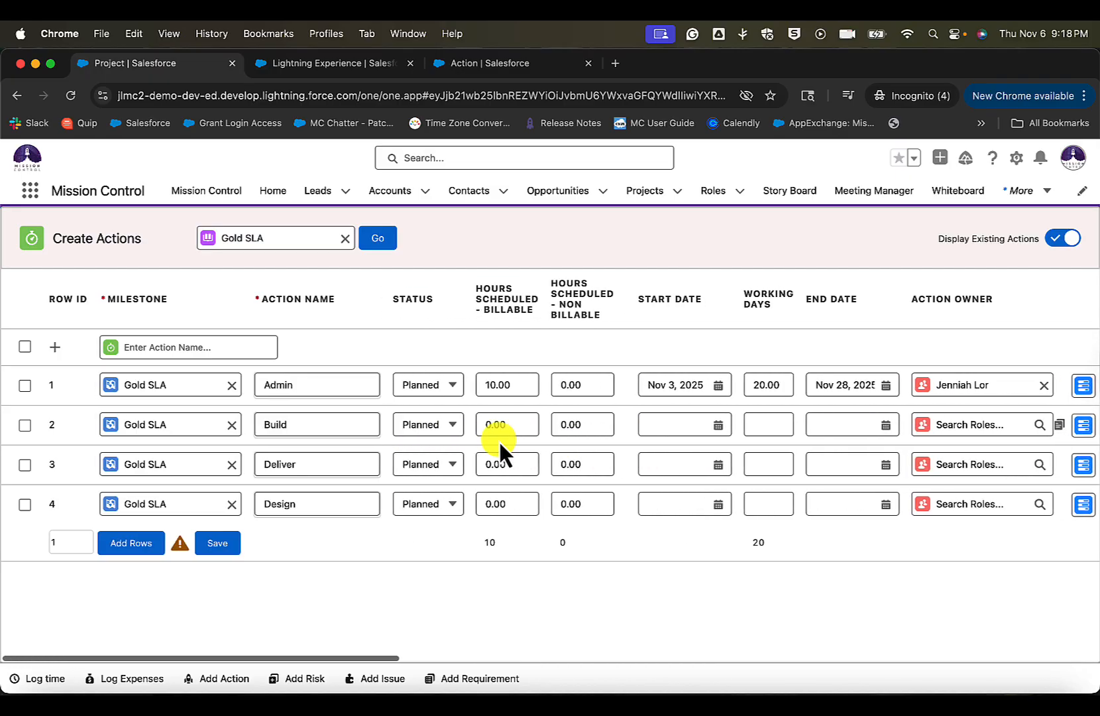
# - Select every action row except Admin and set the start date of the selected rows to Nov 3, 2025
pyautogui.click(25, 346)
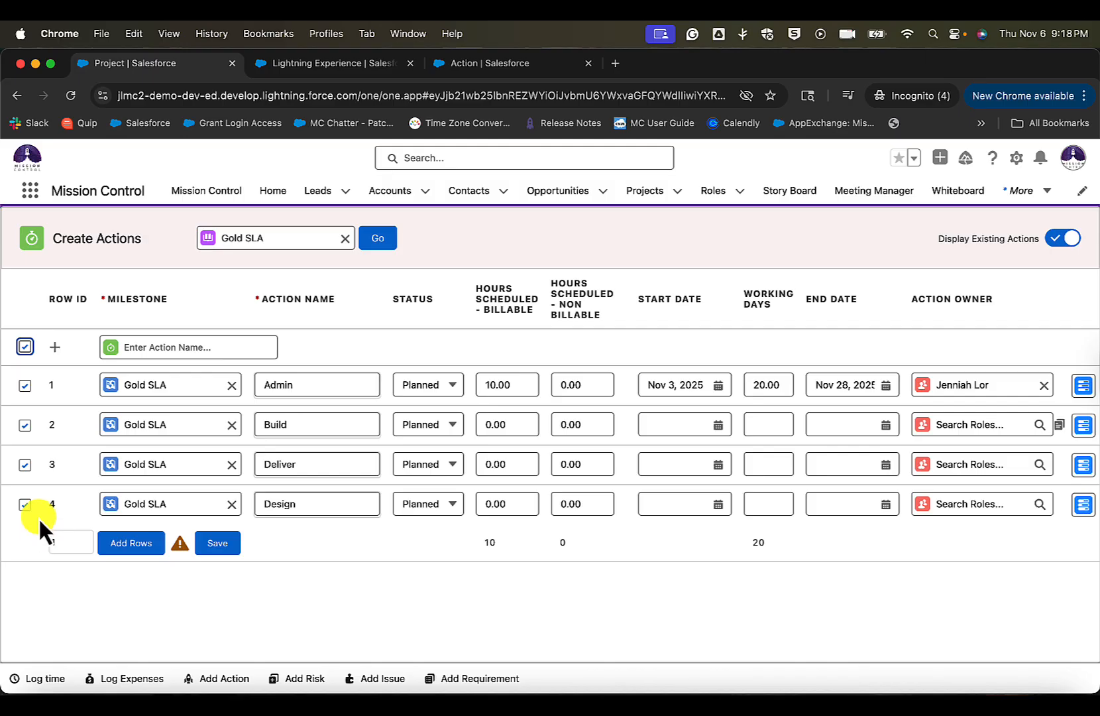
pyautogui.click(25, 384)
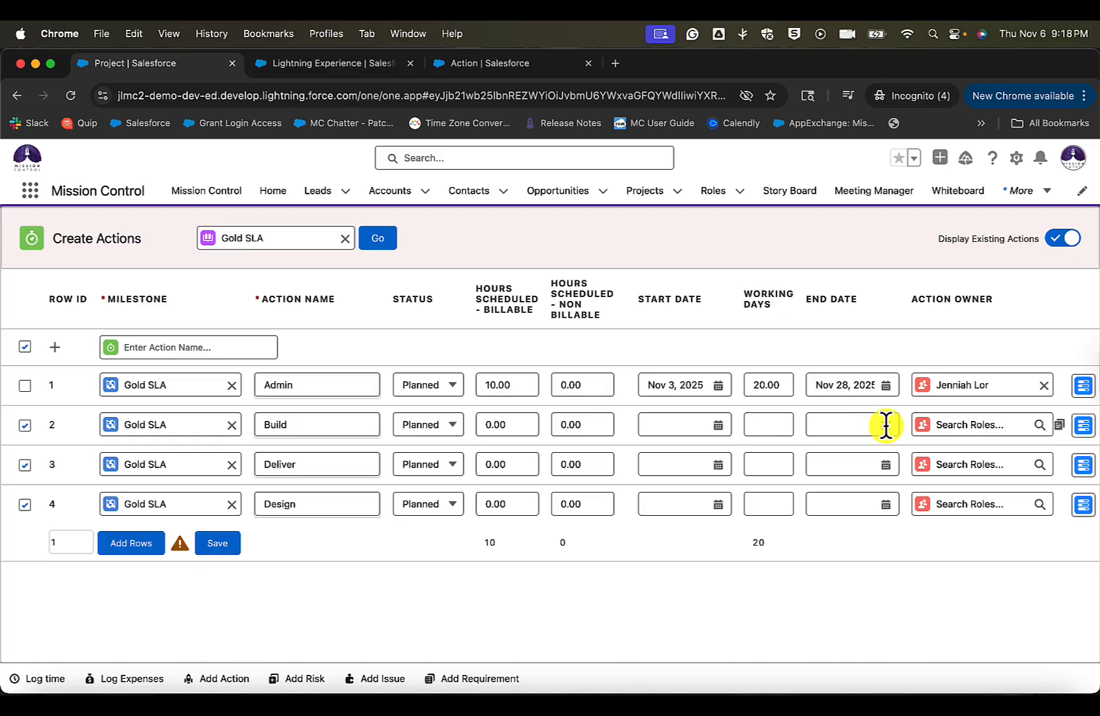
pyautogui.click(690, 425)
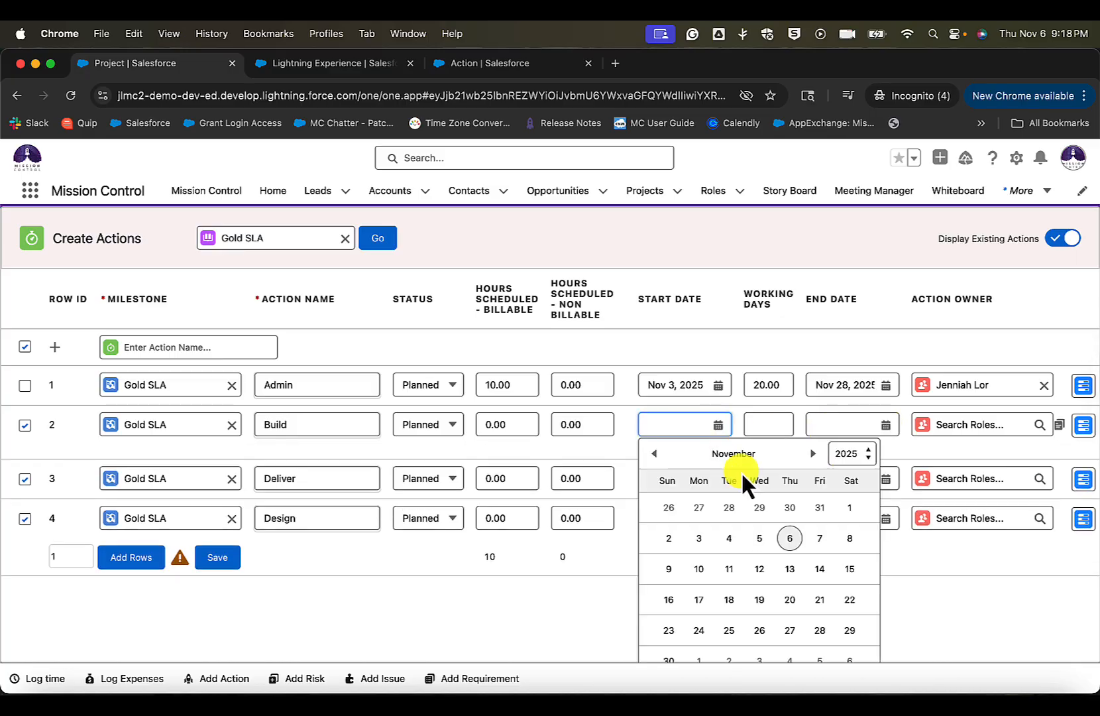
pyautogui.click(702, 539)
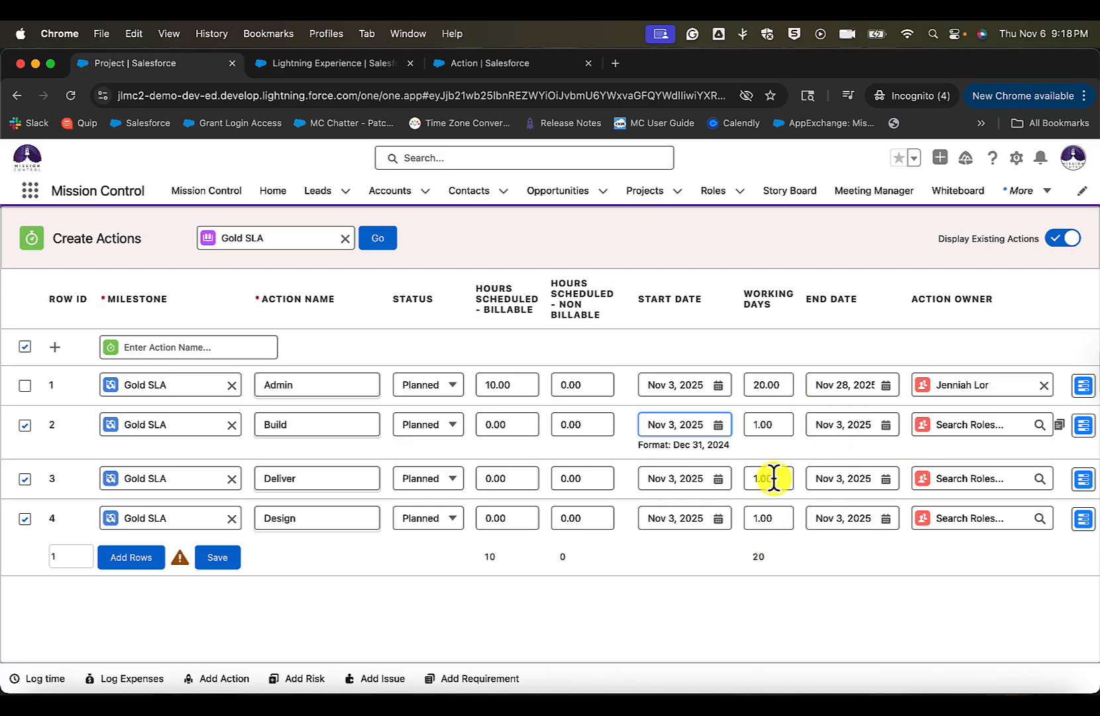
# - Set the end date of the selected Build, Deliver and Design actions to Nov 28, 2025
pyautogui.click(887, 424)
pyautogui.scroll(-2, 911, 540)
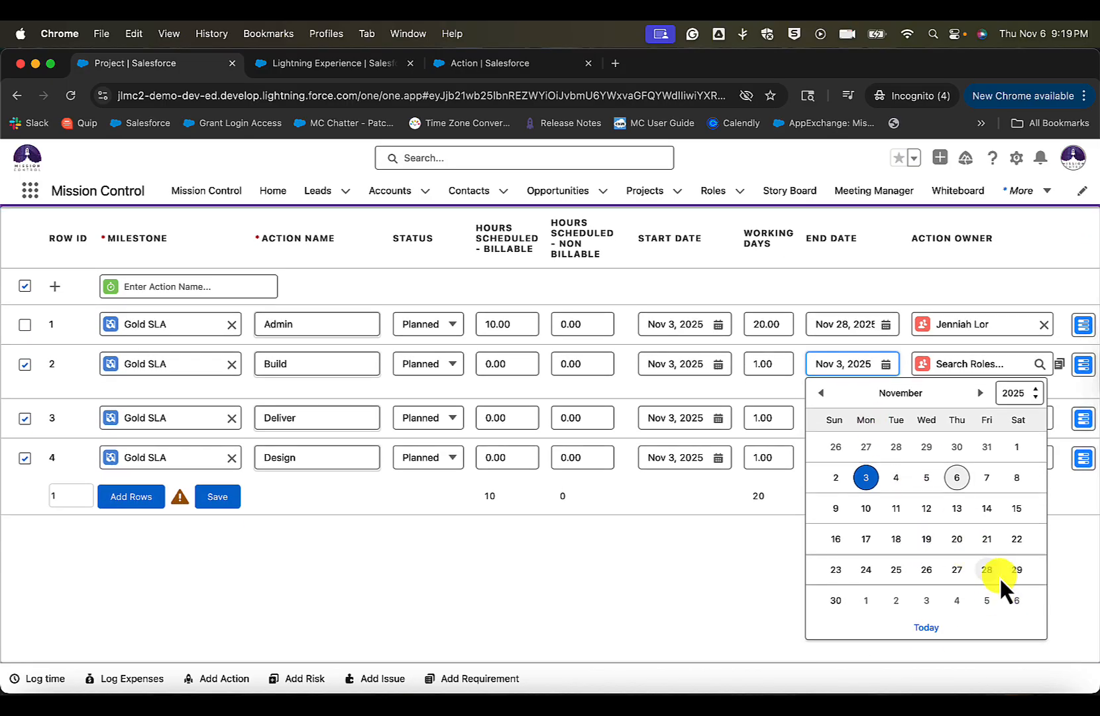
pyautogui.click(992, 571)
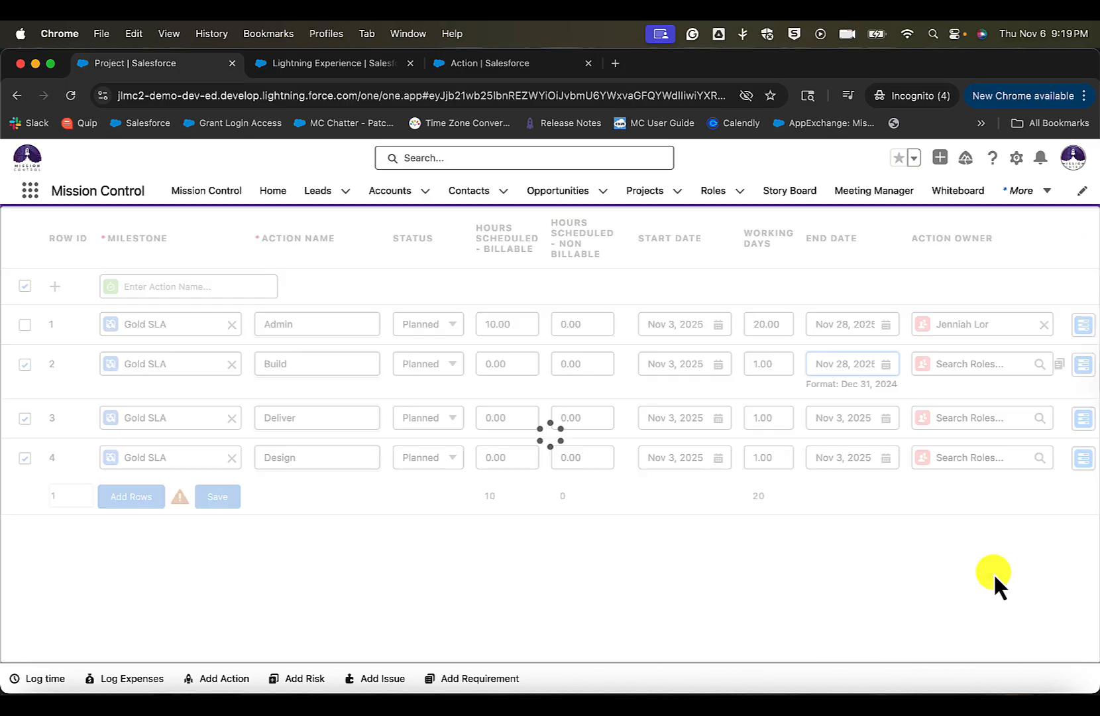
pyautogui.click(812, 505)
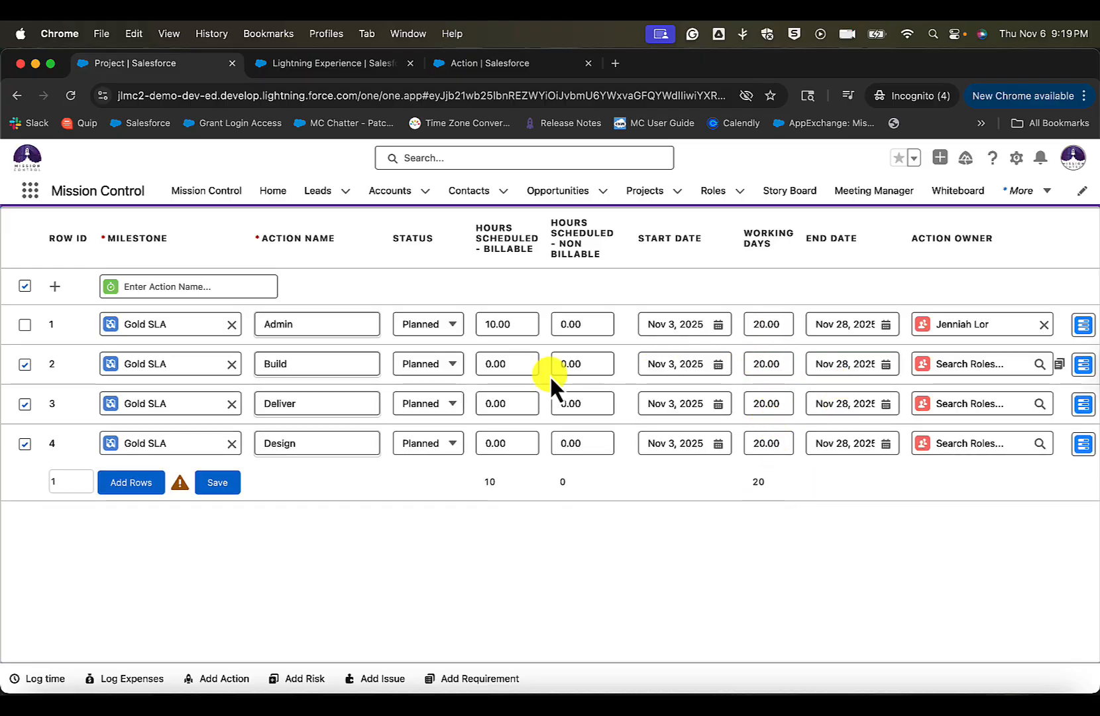
# - Set the scheduled billable hours of the selected Build, Deliver and Design actions to 20
pyautogui.click(516, 365)
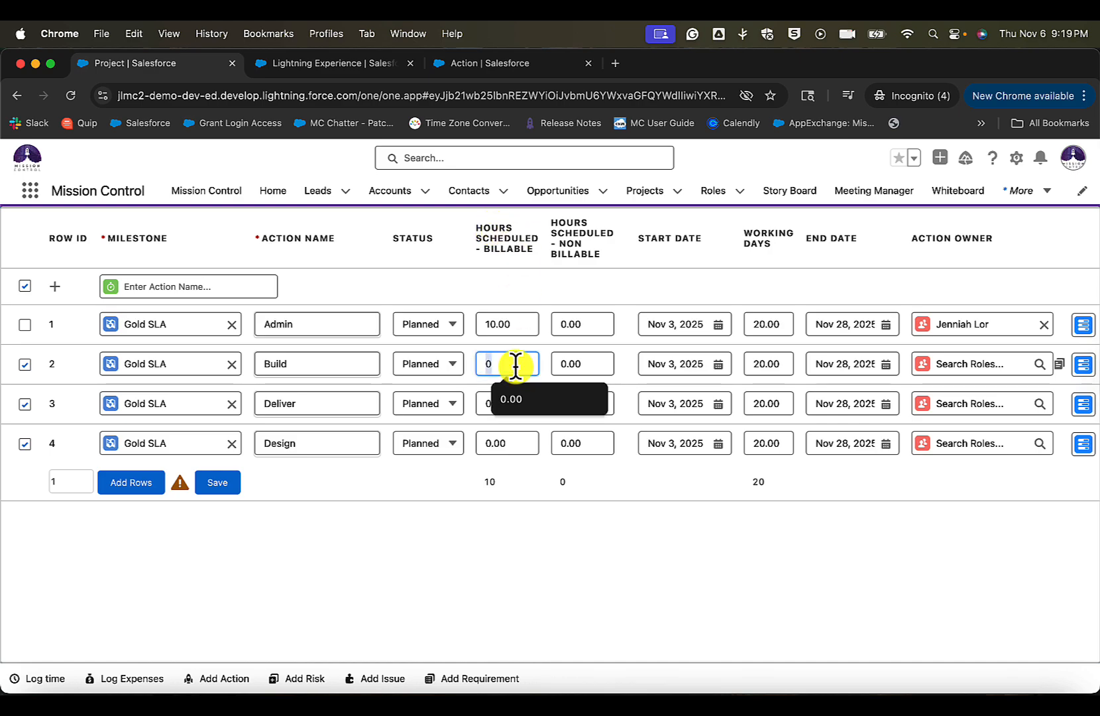
pyautogui.write('20')
pyautogui.click(532, 434)
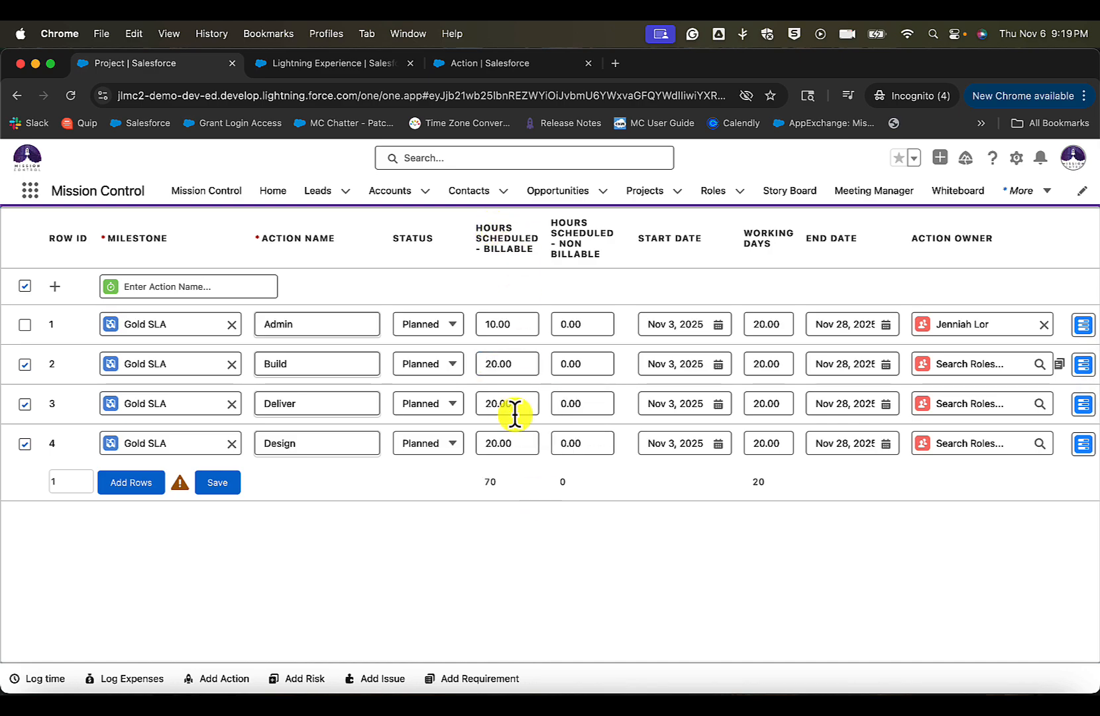
# - Assign the selected Build, Deliver and Design actions to the same action owner as the Admin action
pyautogui.hscroll(2, 727, 401)
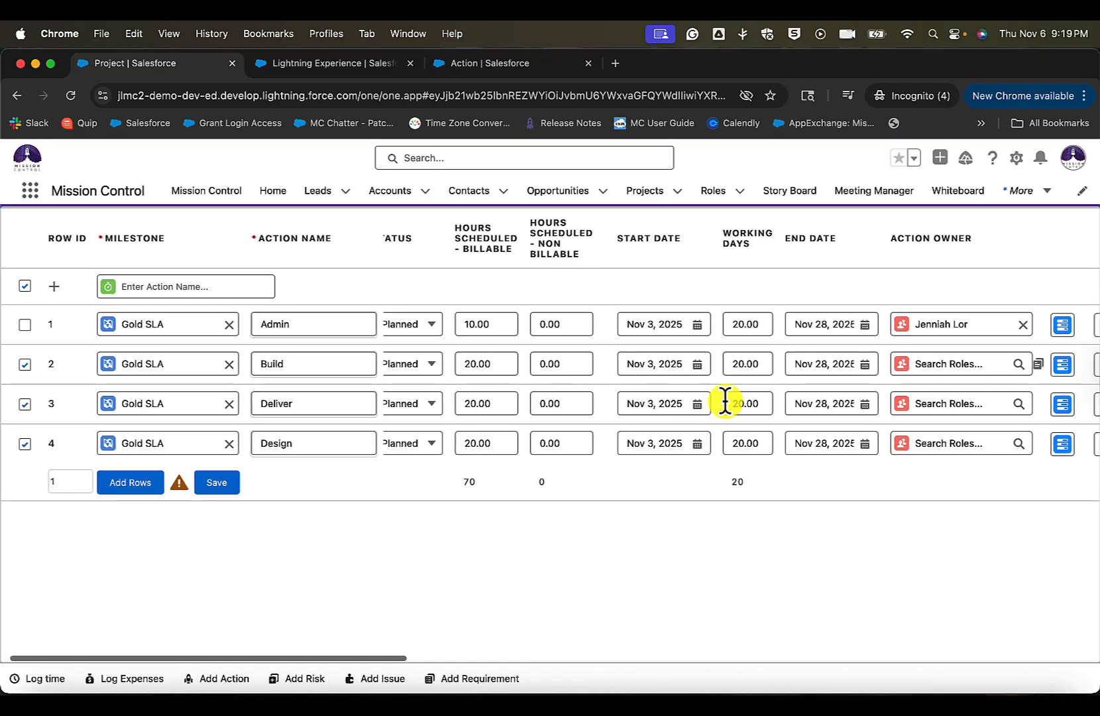
pyautogui.hscroll(6, 727, 401)
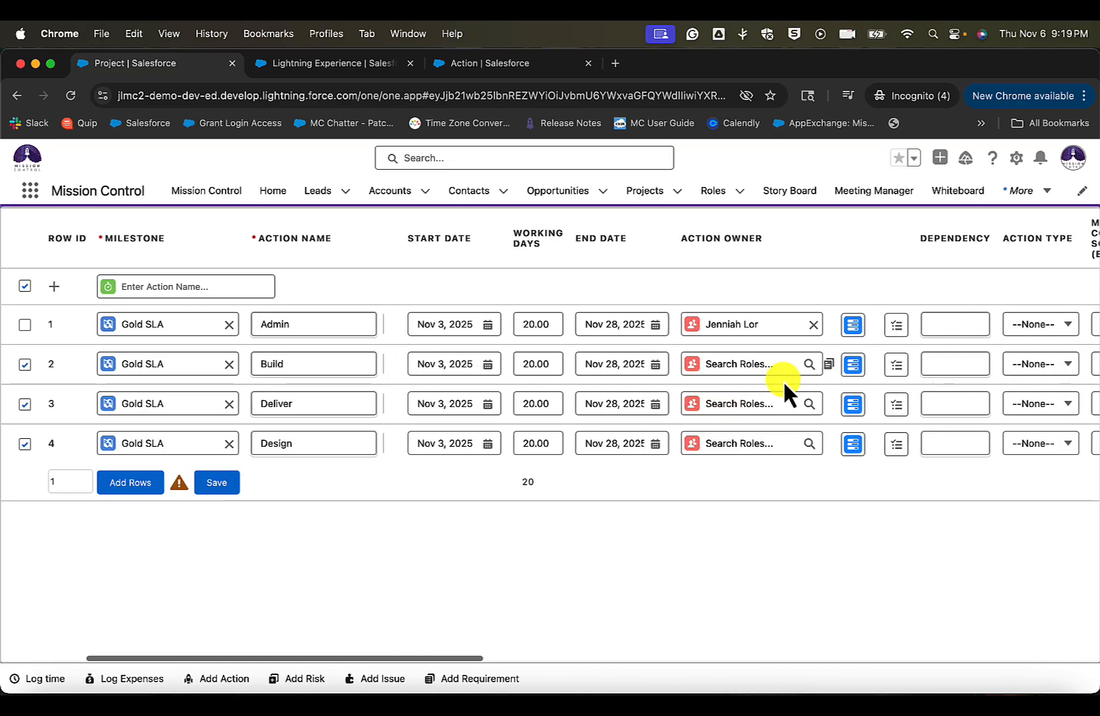
pyautogui.click(781, 370)
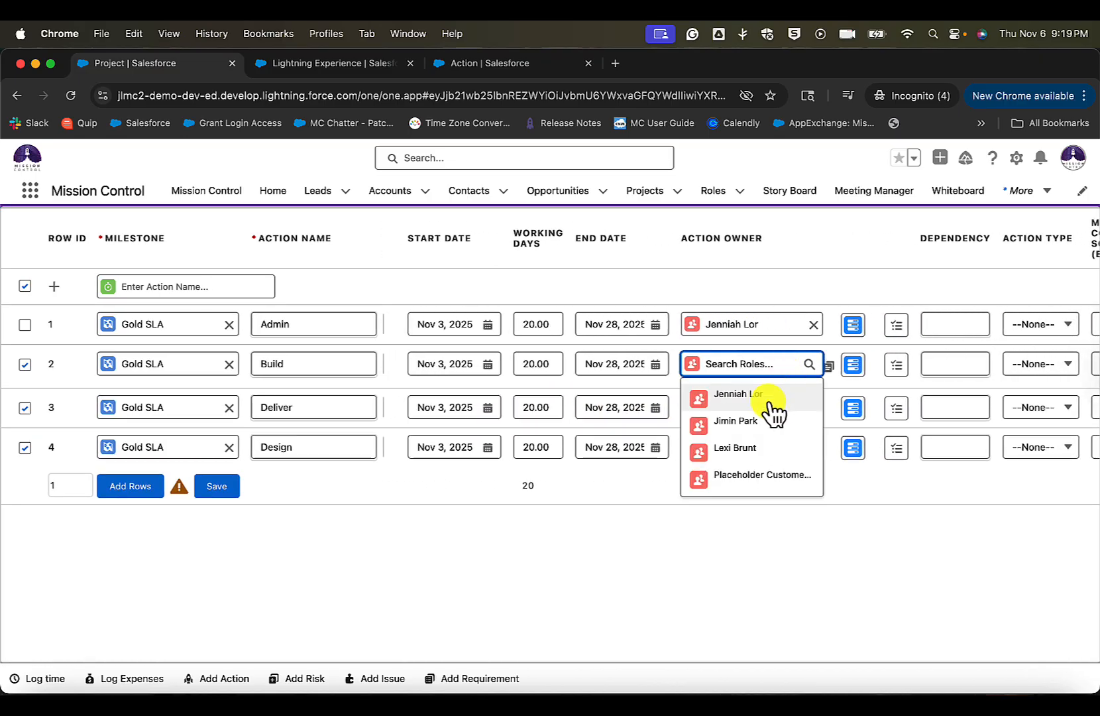
pyautogui.click(768, 401)
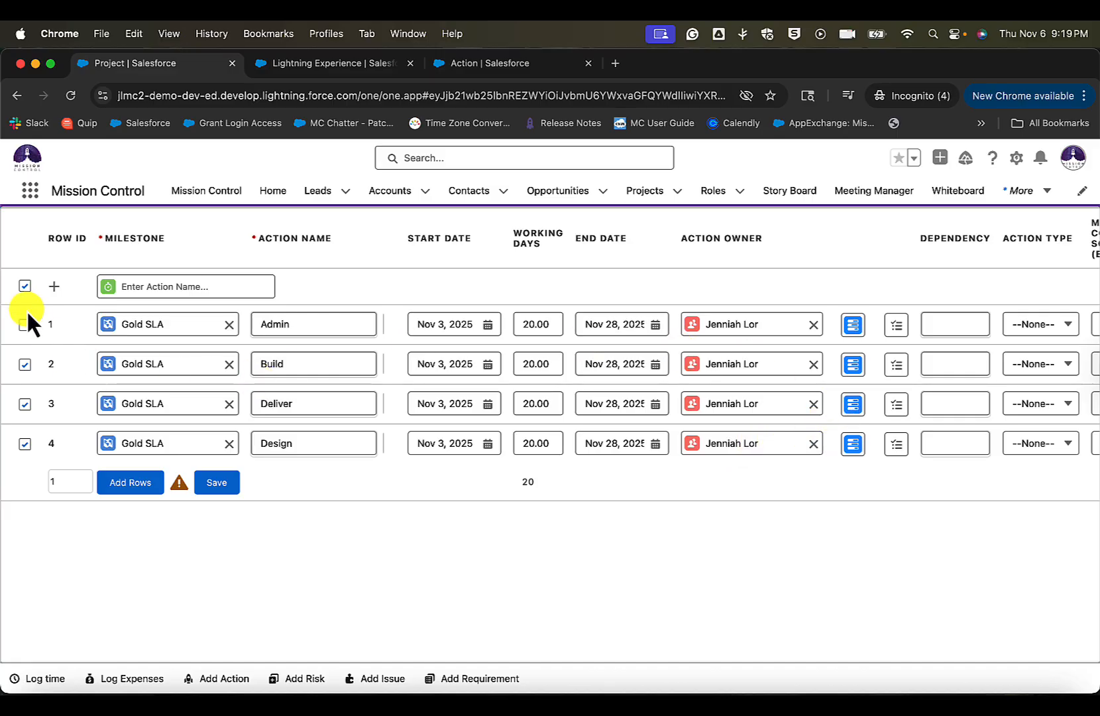
# - Add an action row named Test under the Gold SLA milestone and copy the preceding row's action owner into it
pyautogui.click(126, 484)
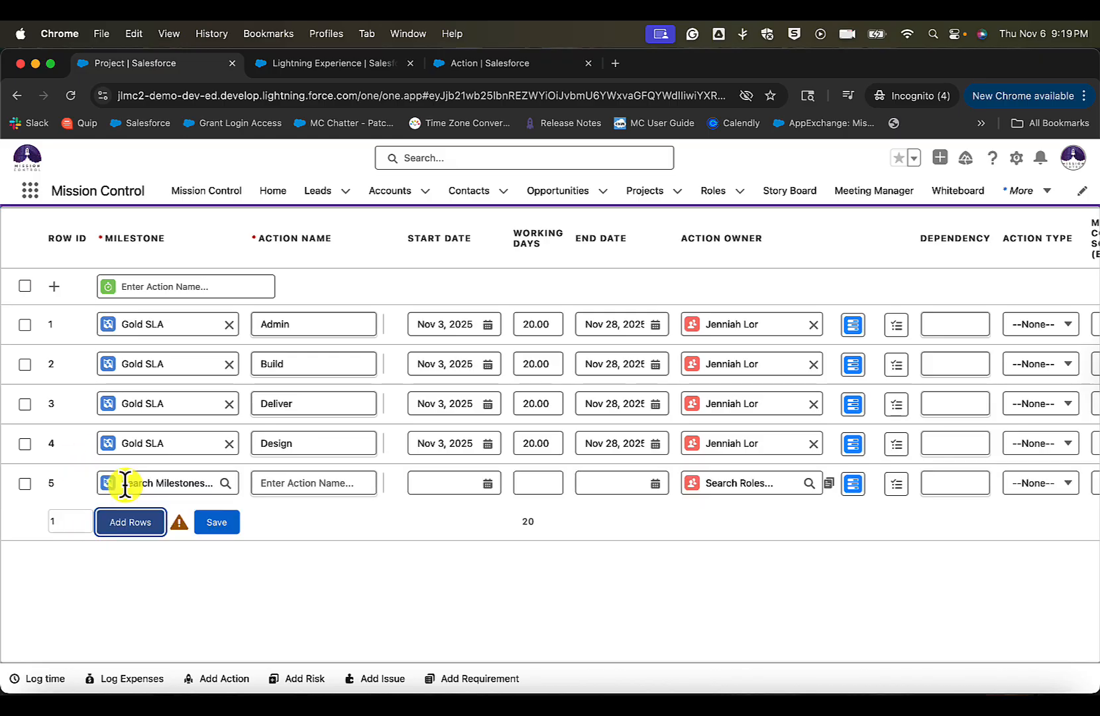
pyautogui.click(76, 519)
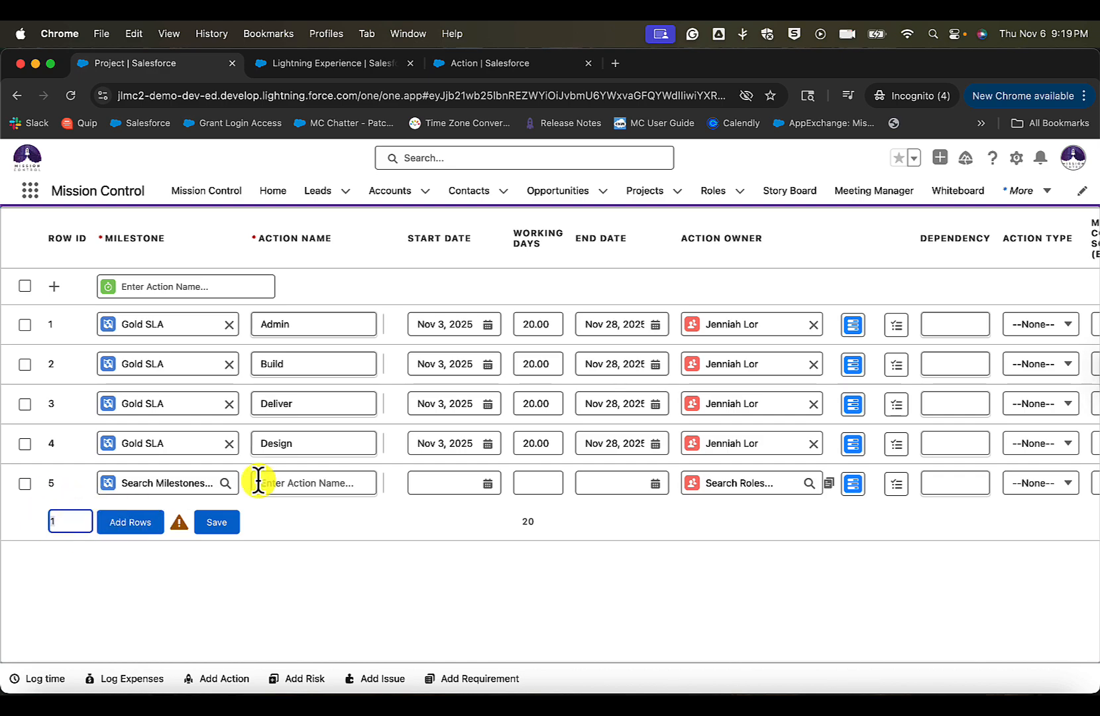
pyautogui.click(306, 480)
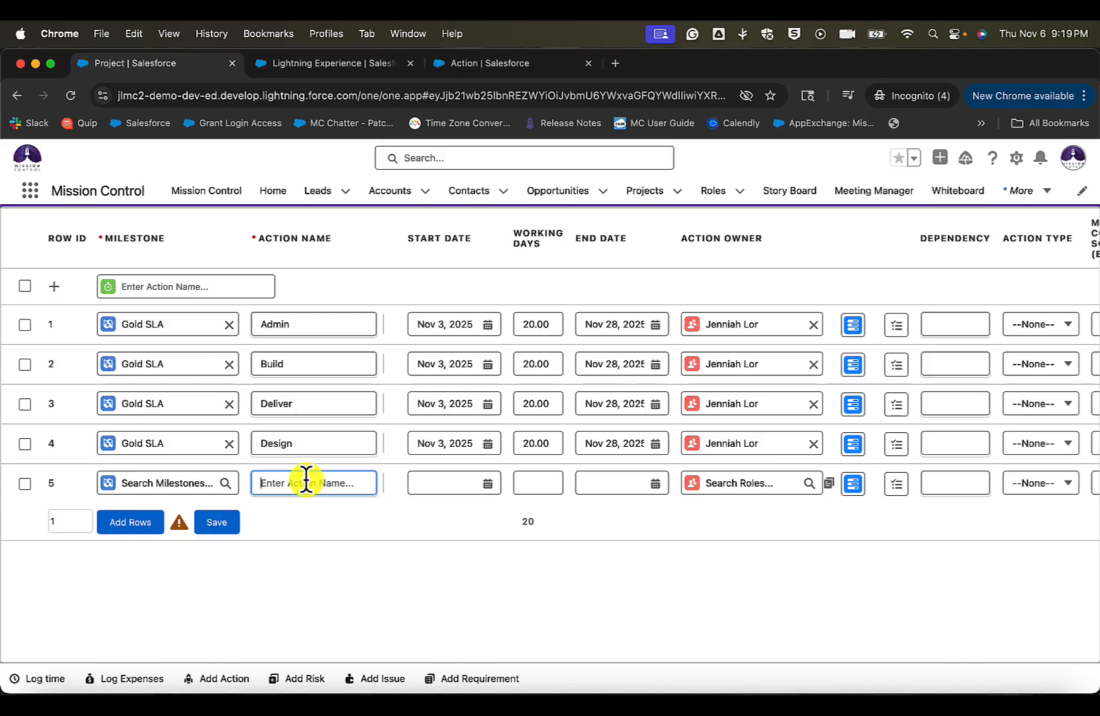
pyautogui.write('Test')
pyautogui.click(183, 483)
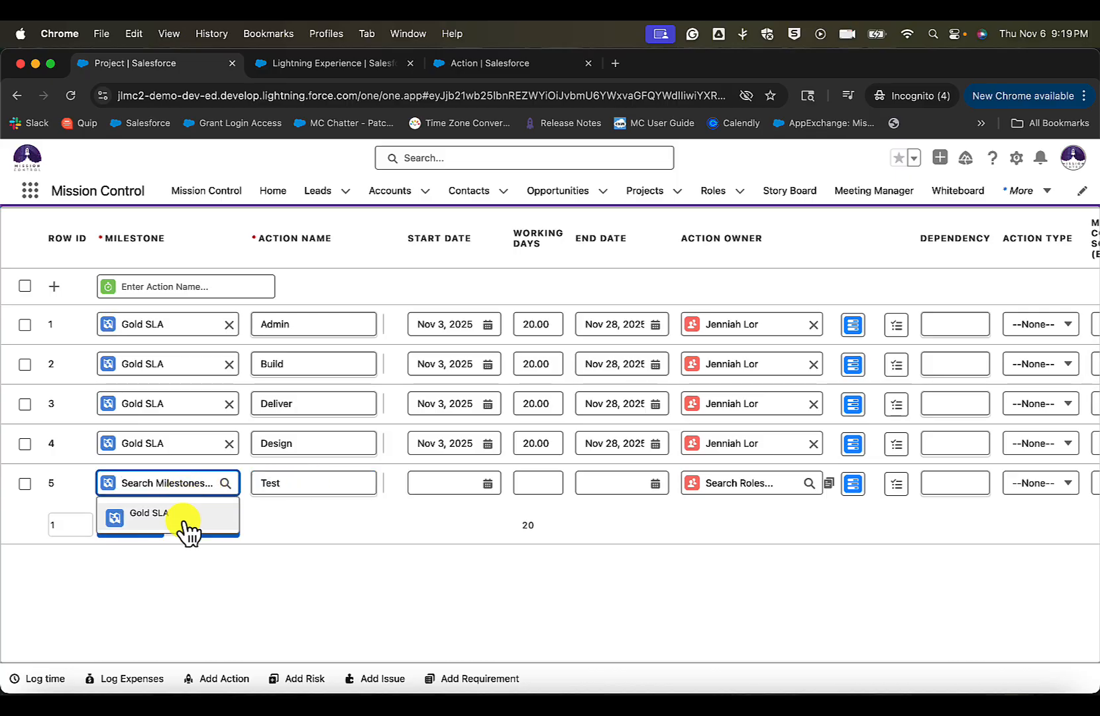
pyautogui.click(185, 519)
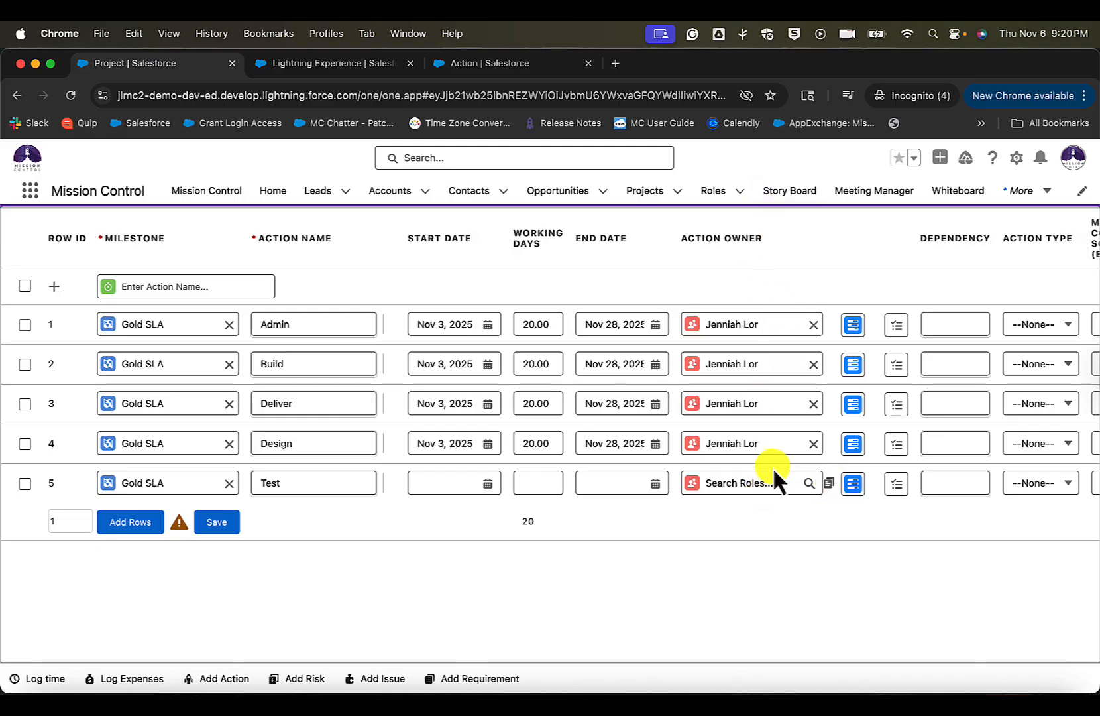
pyautogui.click(829, 483)
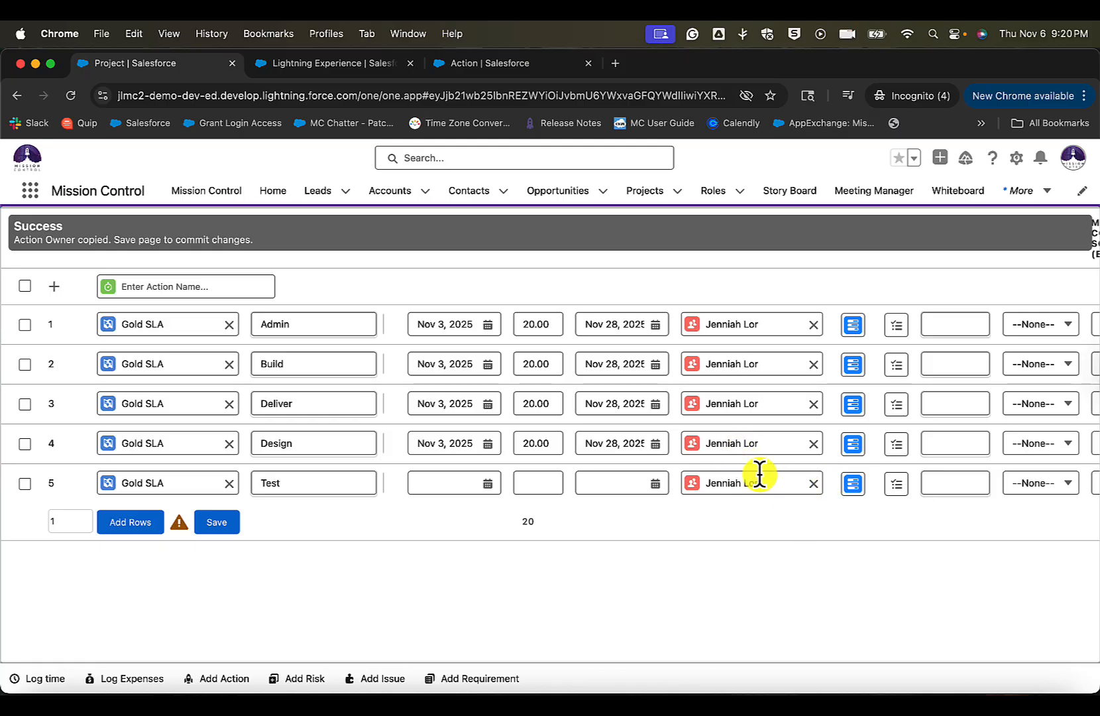
# - Look through the remaining action columns, such as dependency, material costs, exclusions and recurrence settings
pyautogui.hscroll(10, 759, 475)
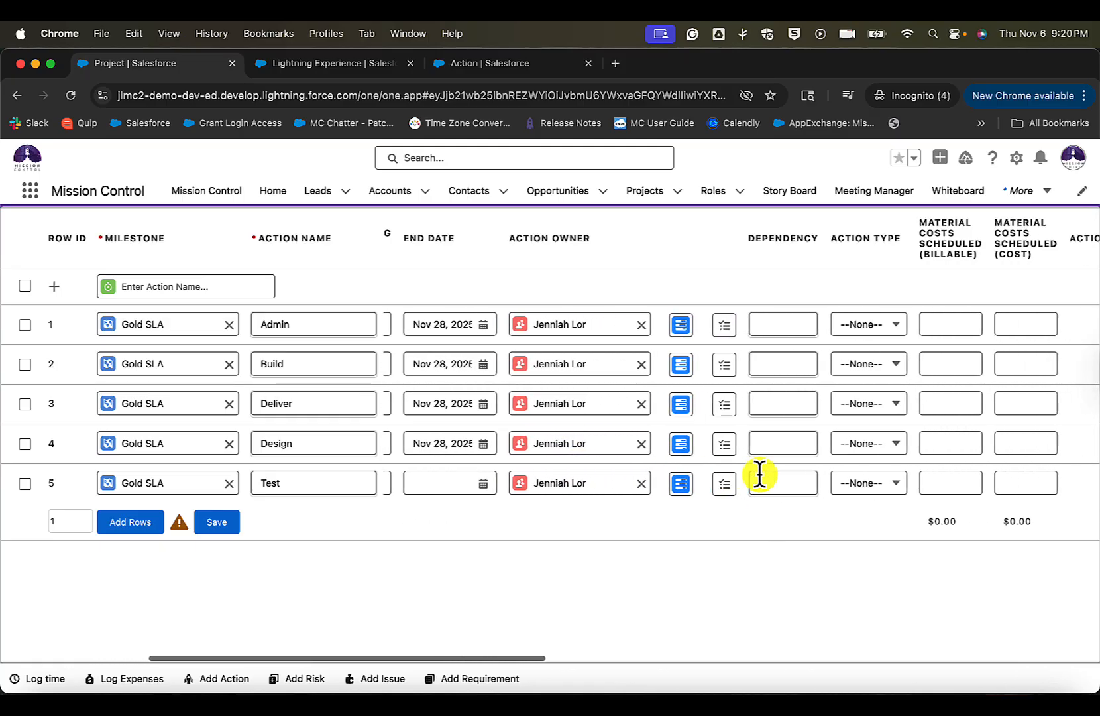
pyautogui.hscroll(15, 759, 474)
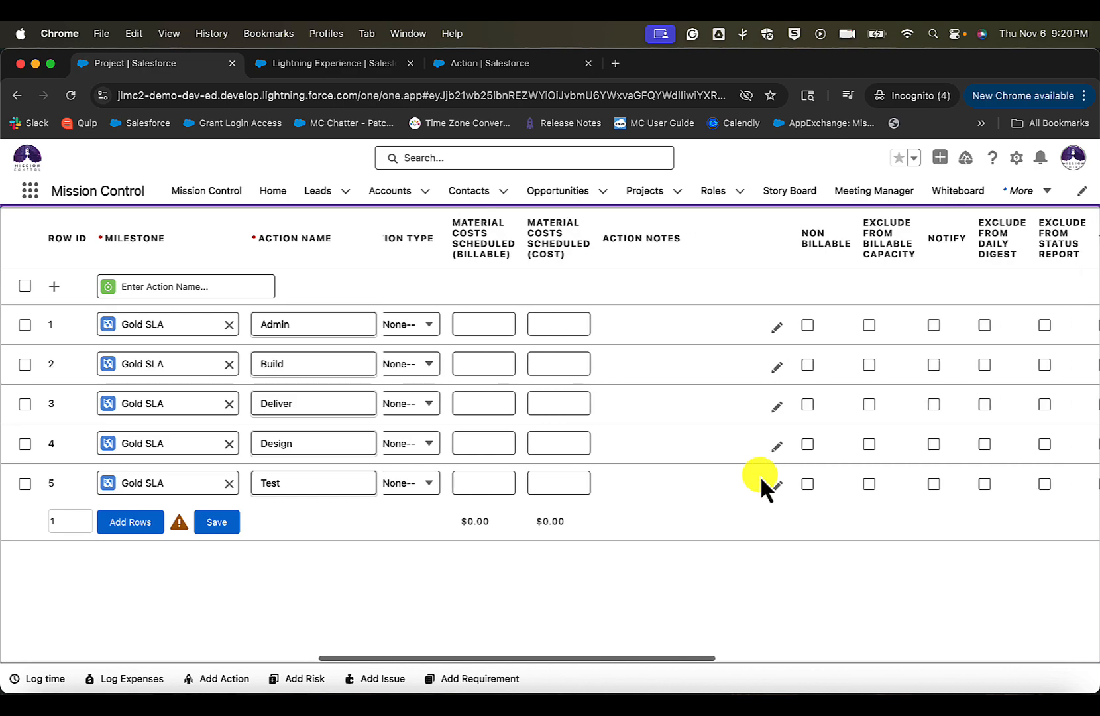
pyautogui.hscroll(15, 745, 472)
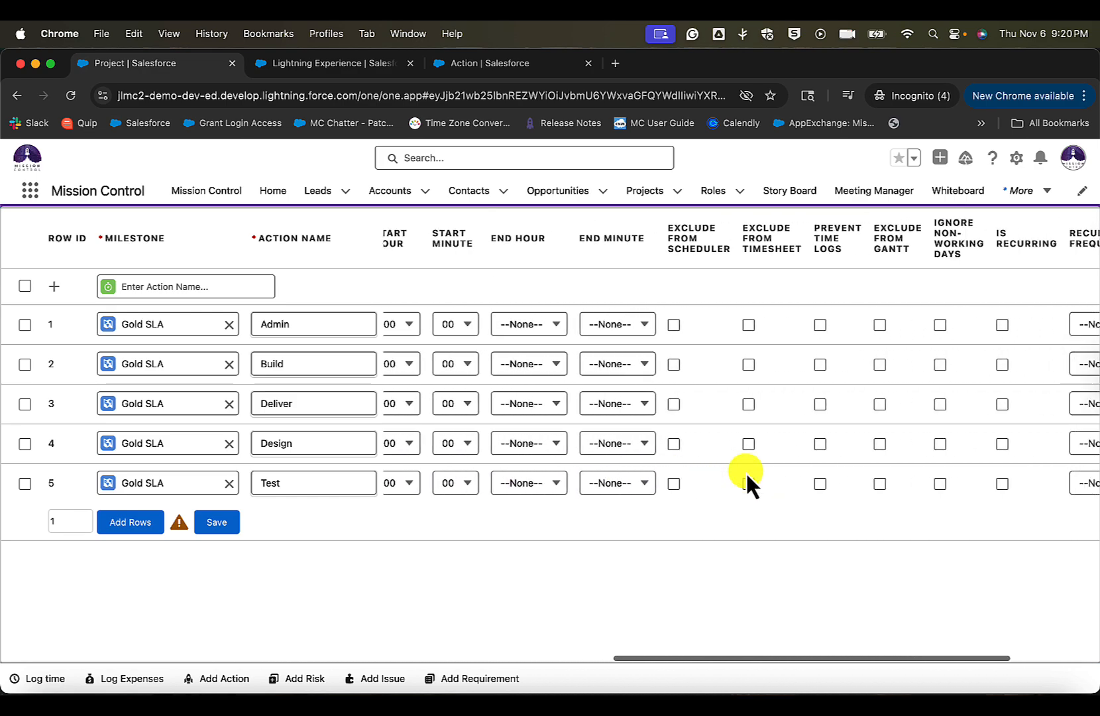
pyautogui.hscroll(3, 745, 471)
pyautogui.hscroll(-15, 533, 425)
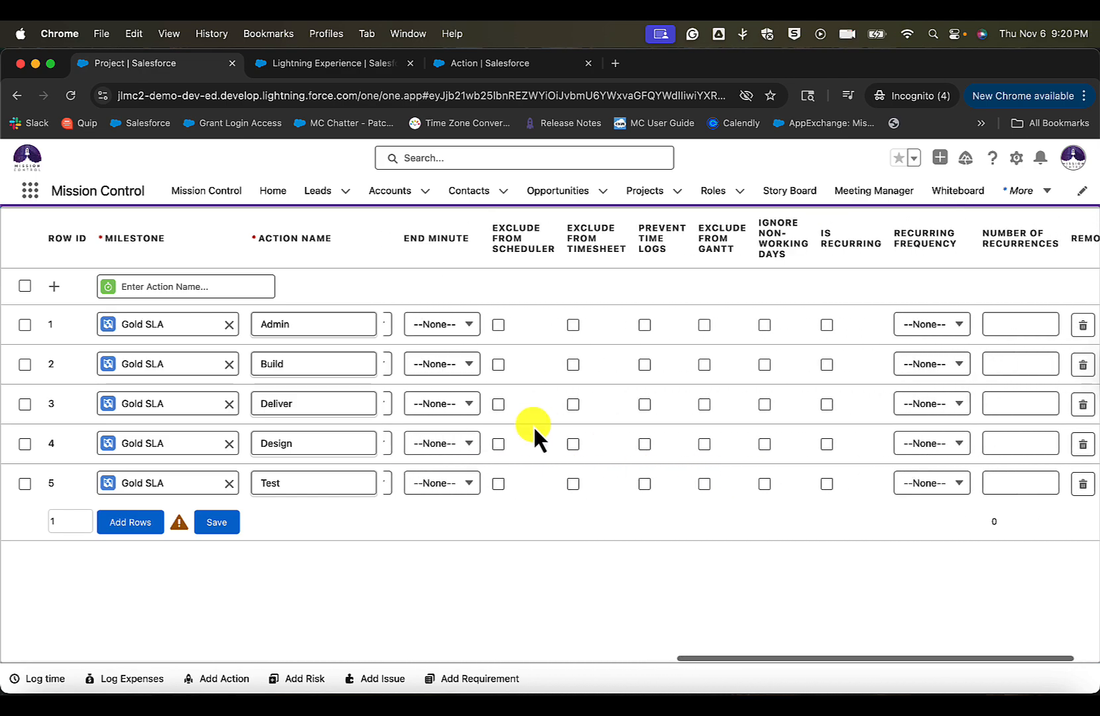
pyautogui.hscroll(-15, 533, 425)
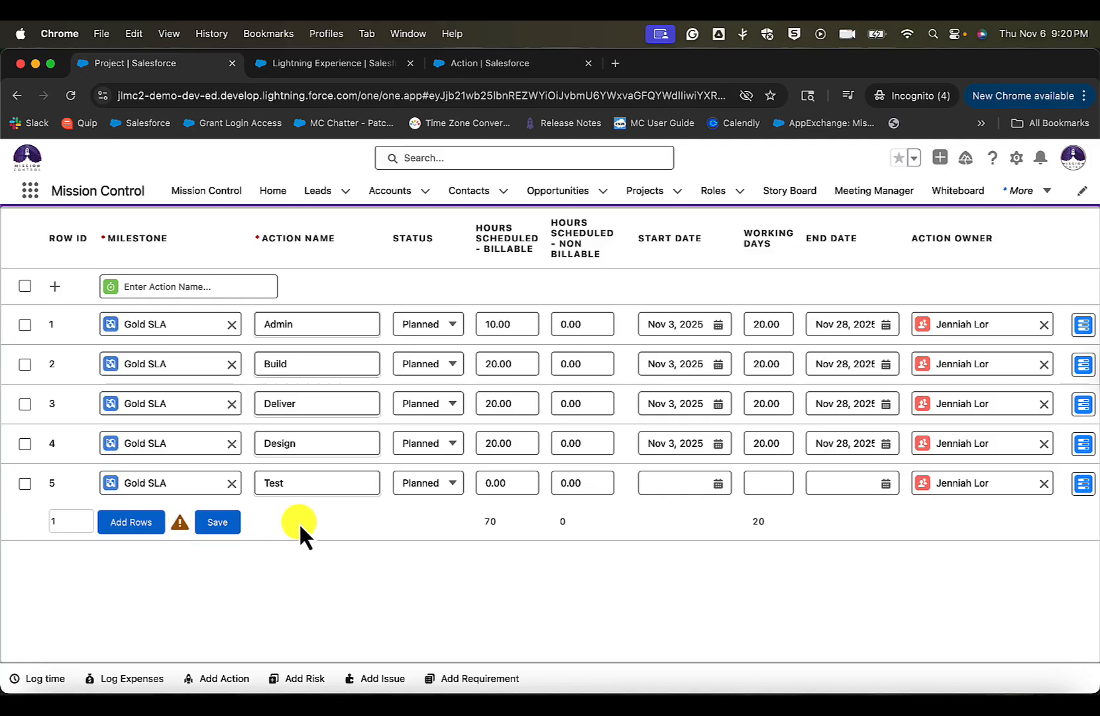
# - Hide the existing actions and delete the Test row with its dependencies
pyautogui.scroll(2, 630, 381)
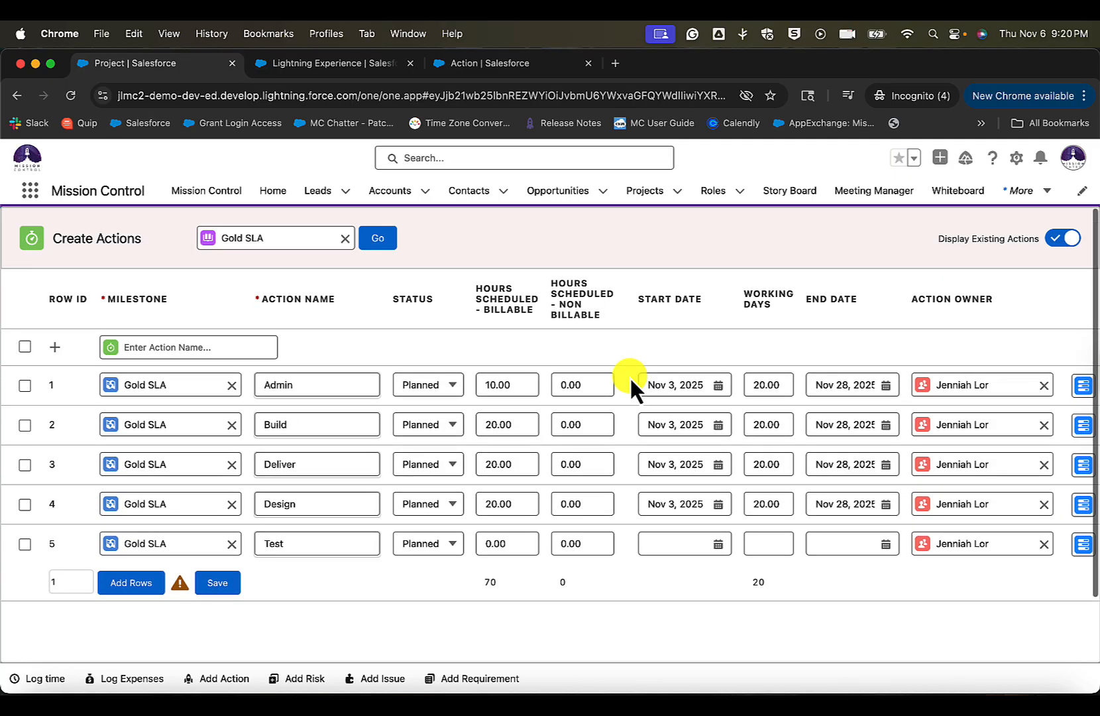
pyautogui.click(1068, 240)
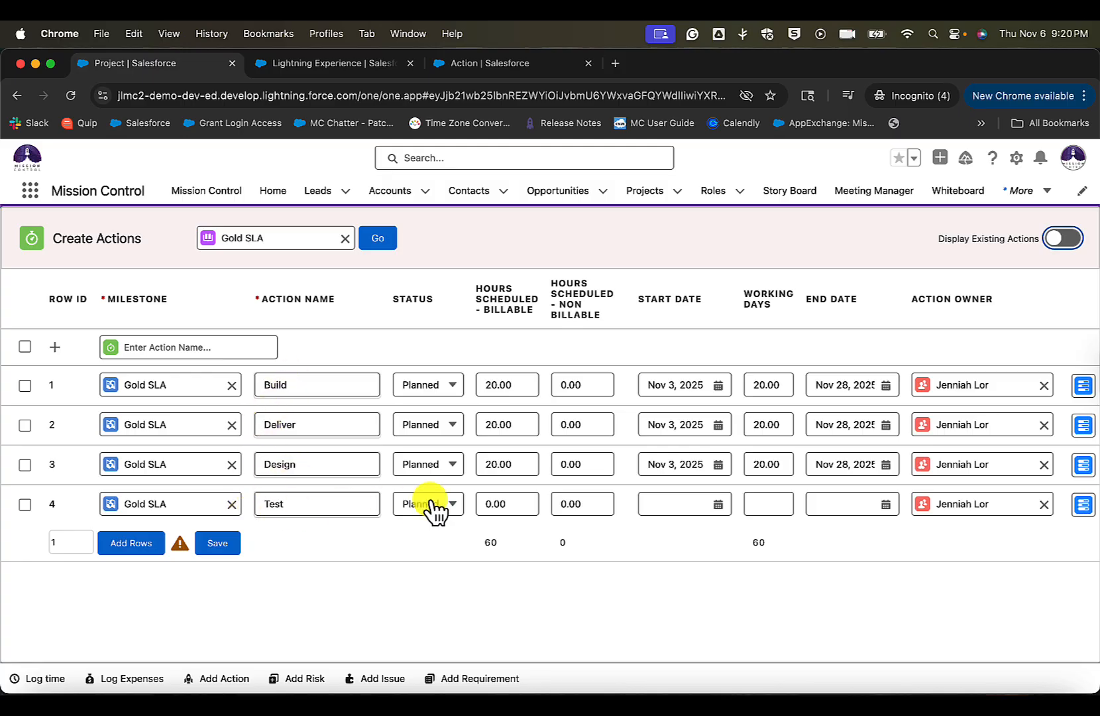
pyautogui.hscroll(10, 434, 507)
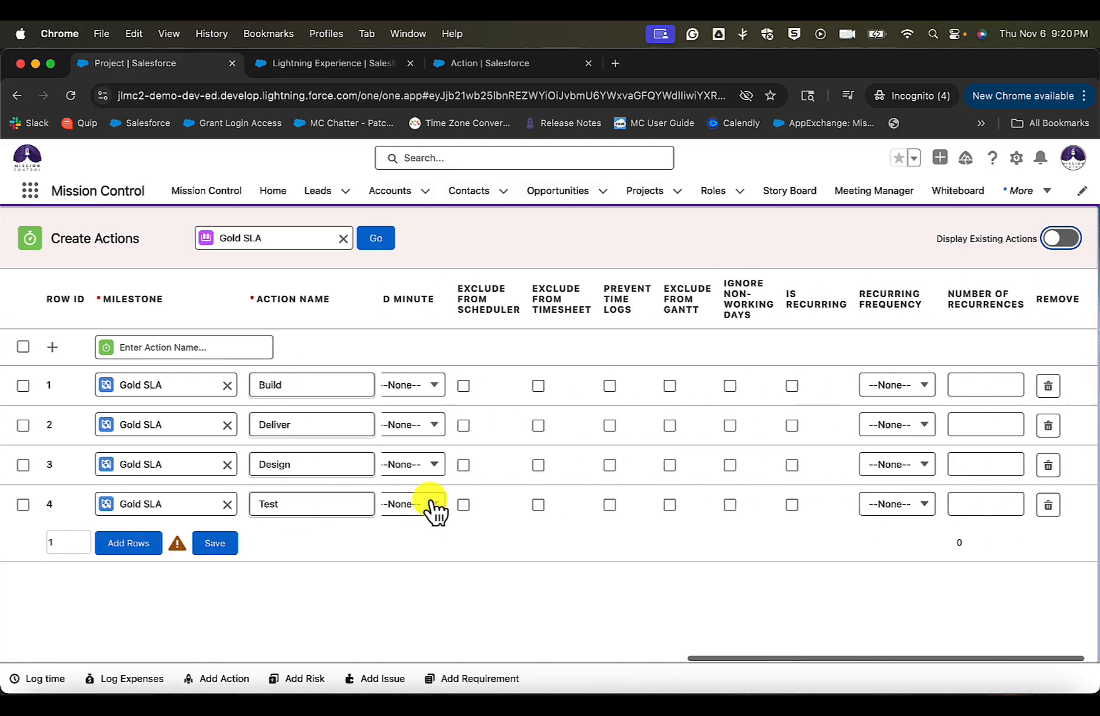
pyautogui.click(1050, 511)
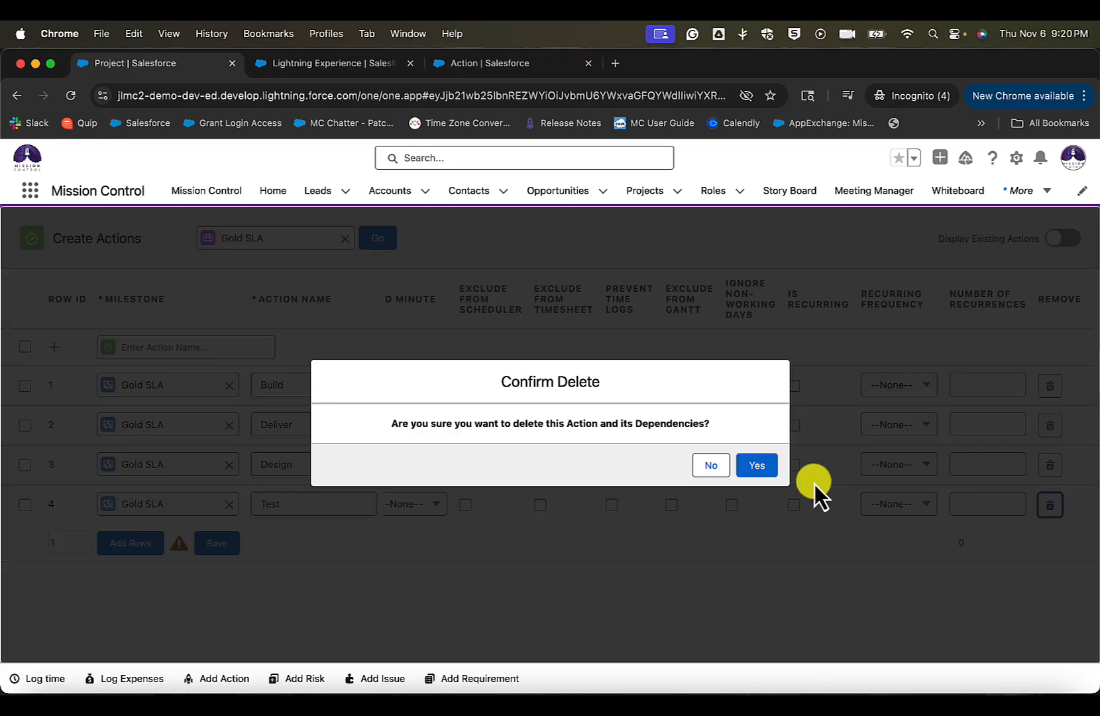
pyautogui.click(762, 473)
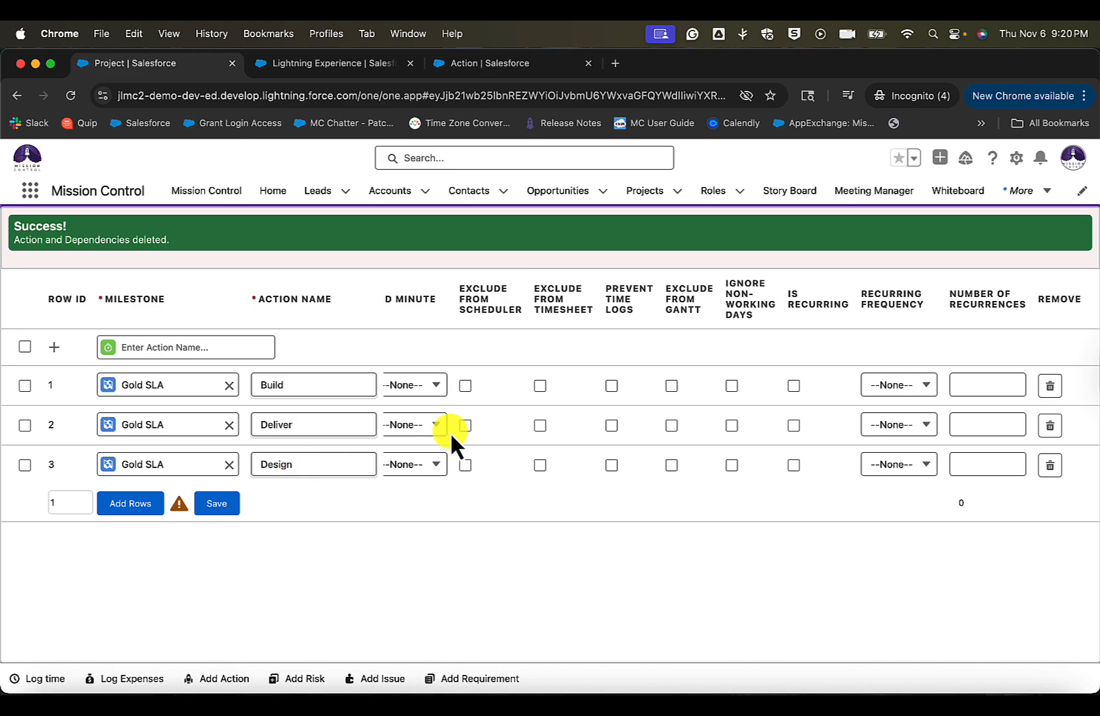
# - Save the Build, Deliver and Design actions to the Gold SLA project
pyautogui.hscroll(-5, 451, 431)
pyautogui.hscroll(-3, 451, 431)
pyautogui.click(214, 504)
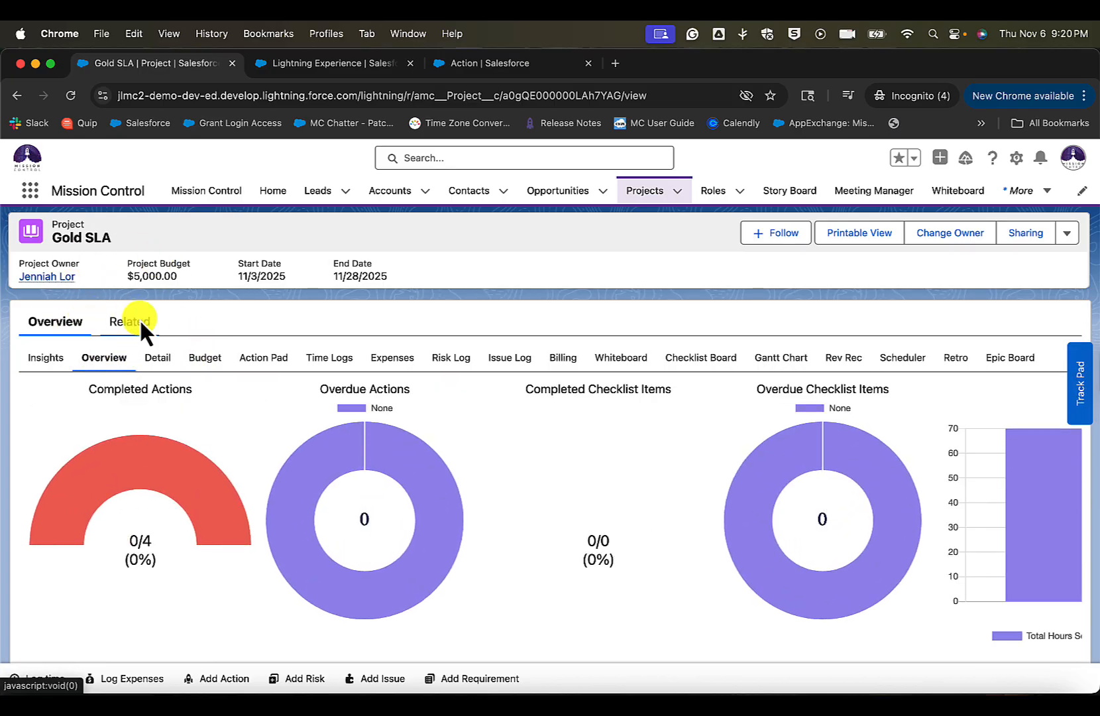
# - Check the dates and scheduled hours of the saved actions in the project's Work Breakdown Structure
pyautogui.scroll(-4, 139, 318)
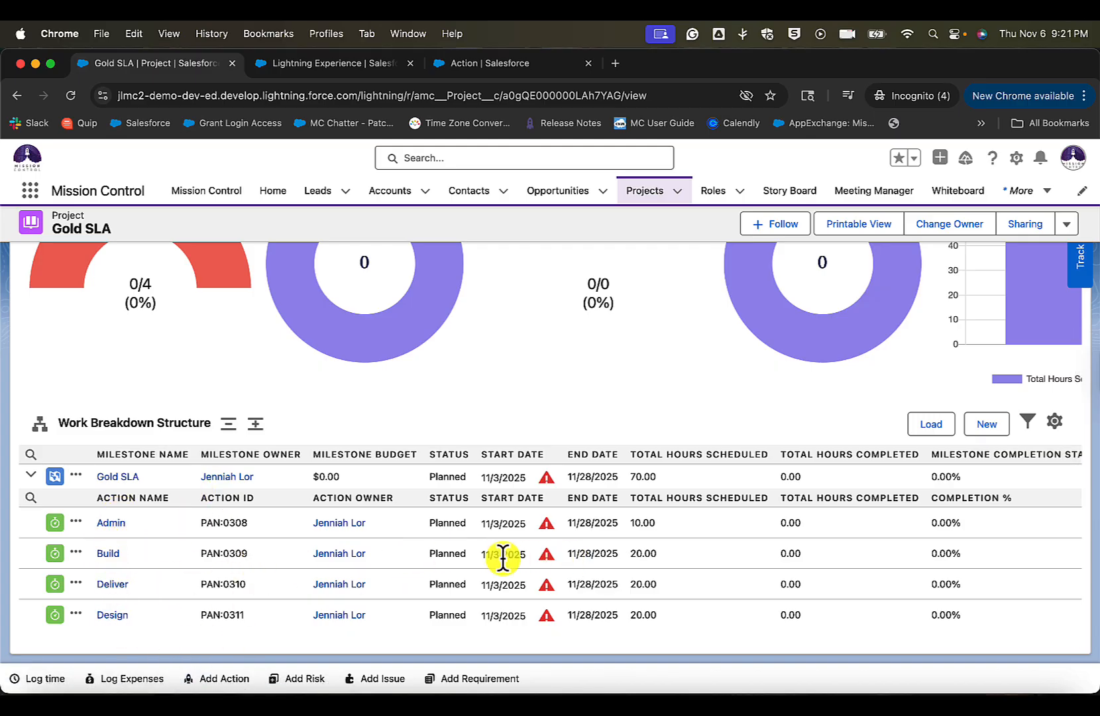
pyautogui.moveTo(491, 553); pyautogui.dragTo(633, 615)
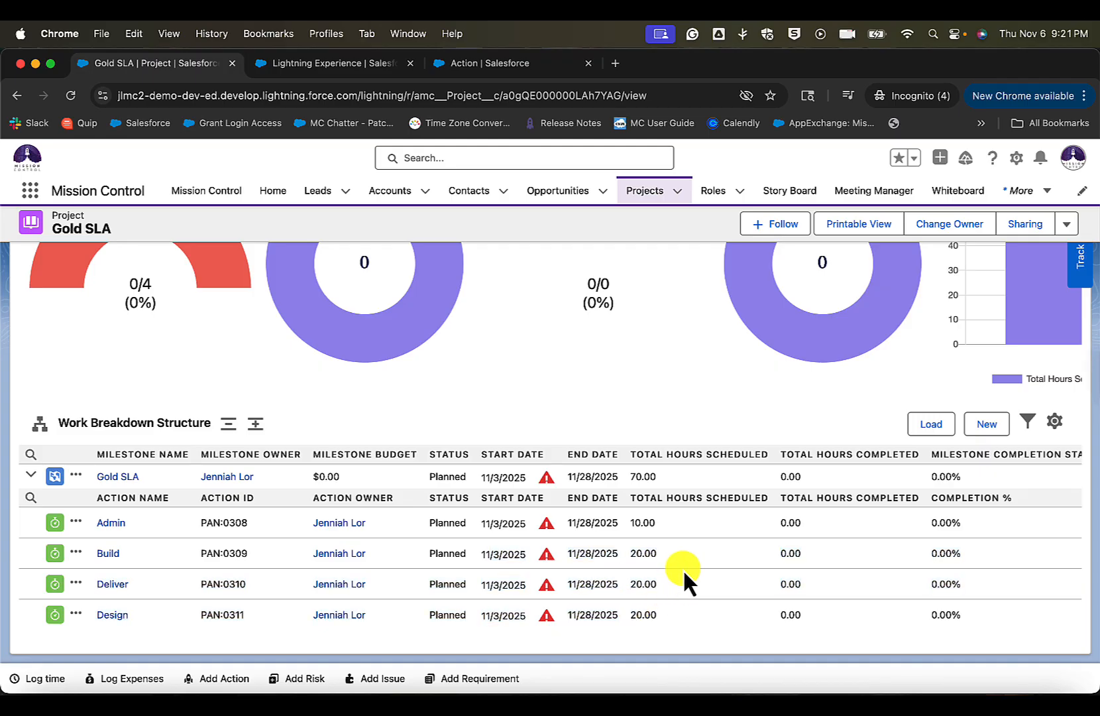
pyautogui.moveTo(644, 553); pyautogui.dragTo(653, 627)
pyautogui.click(653, 627)
# - Reopen Create Actions for the Gold SLA project and display its existing actions
pyautogui.click(1066, 224)
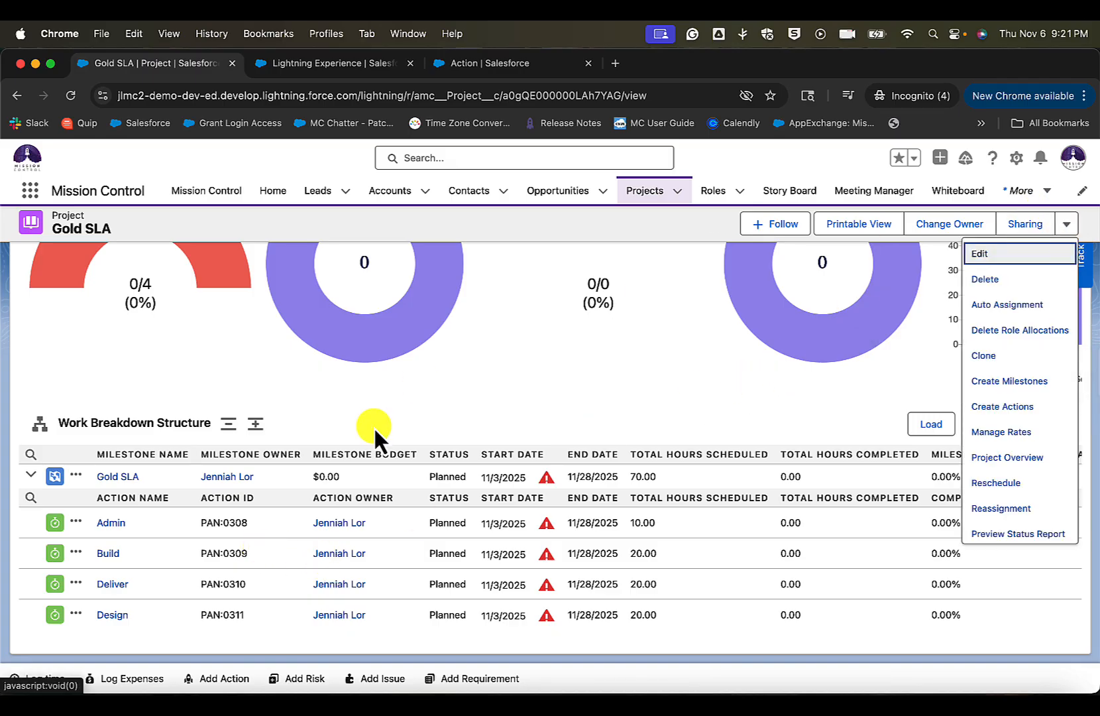
pyautogui.click(999, 406)
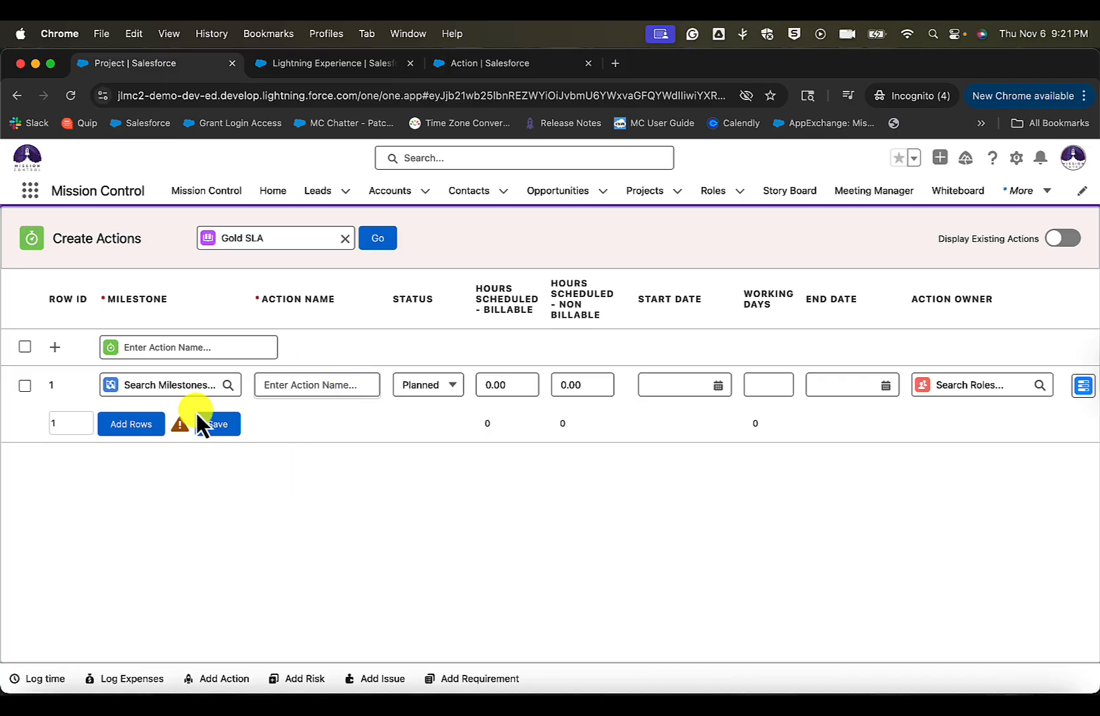
pyautogui.click(1061, 240)
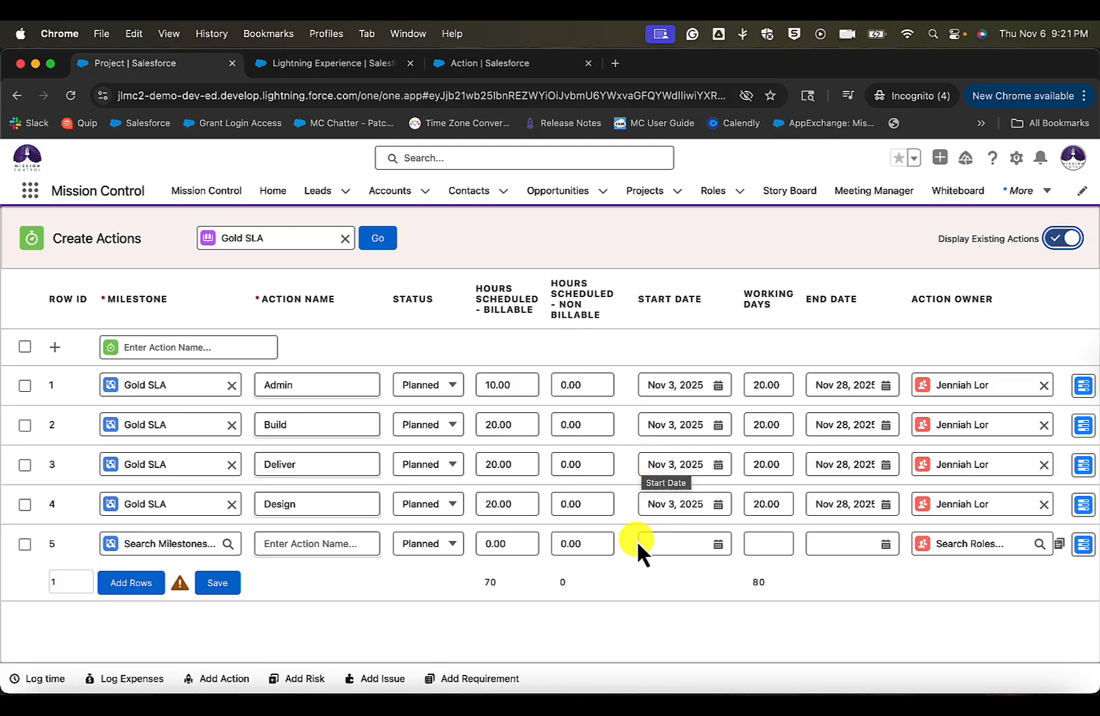
# - Open the Resource Assignment Wizard for the Build action
pyautogui.hscroll(2, 669, 492)
pyautogui.hscroll(6, 672, 496)
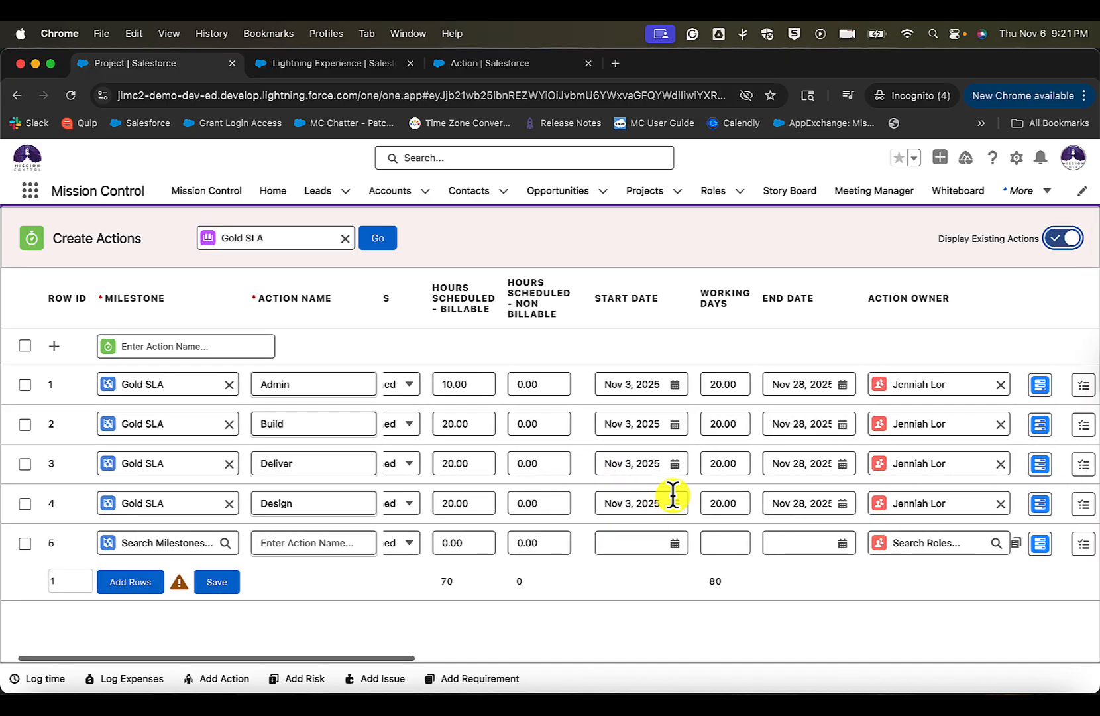
pyautogui.hscroll(1, 672, 496)
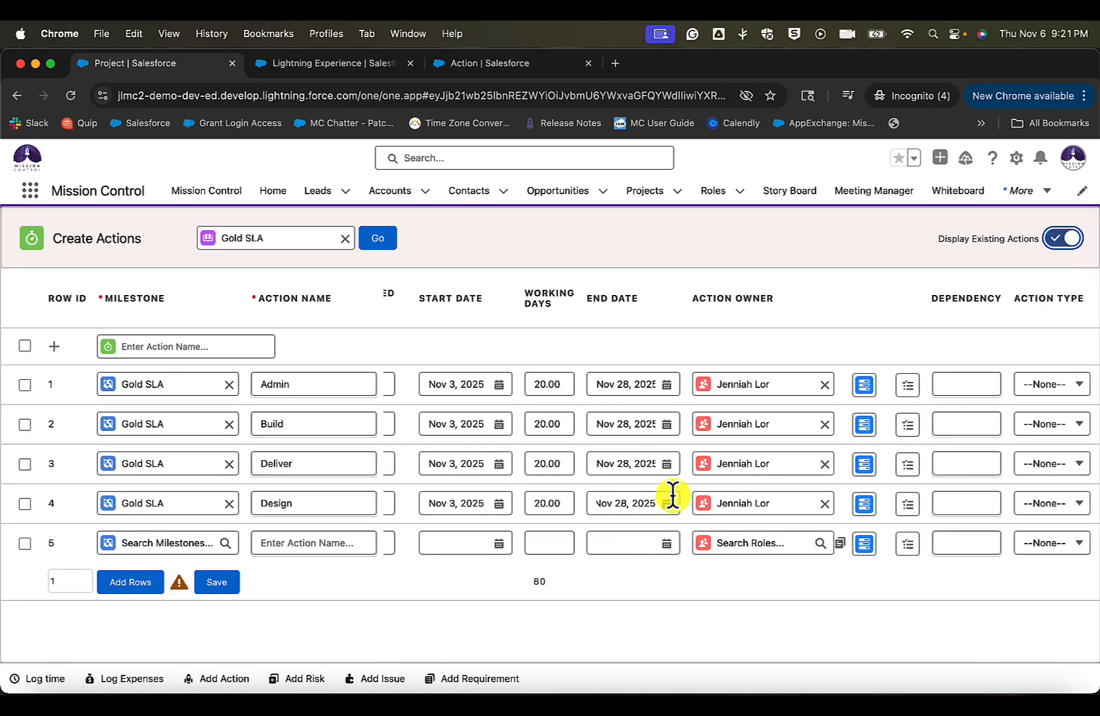
pyautogui.click(864, 424)
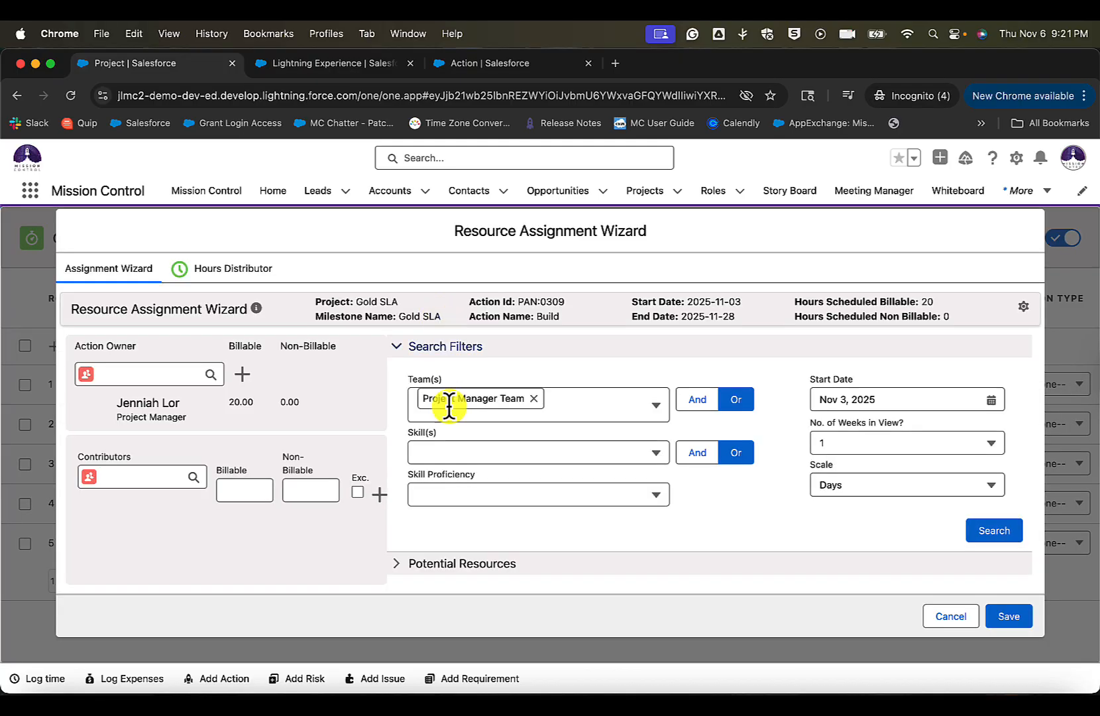
# - Add the Developer as a contributor to the Build action with 10 billable hours
pyautogui.click(145, 478)
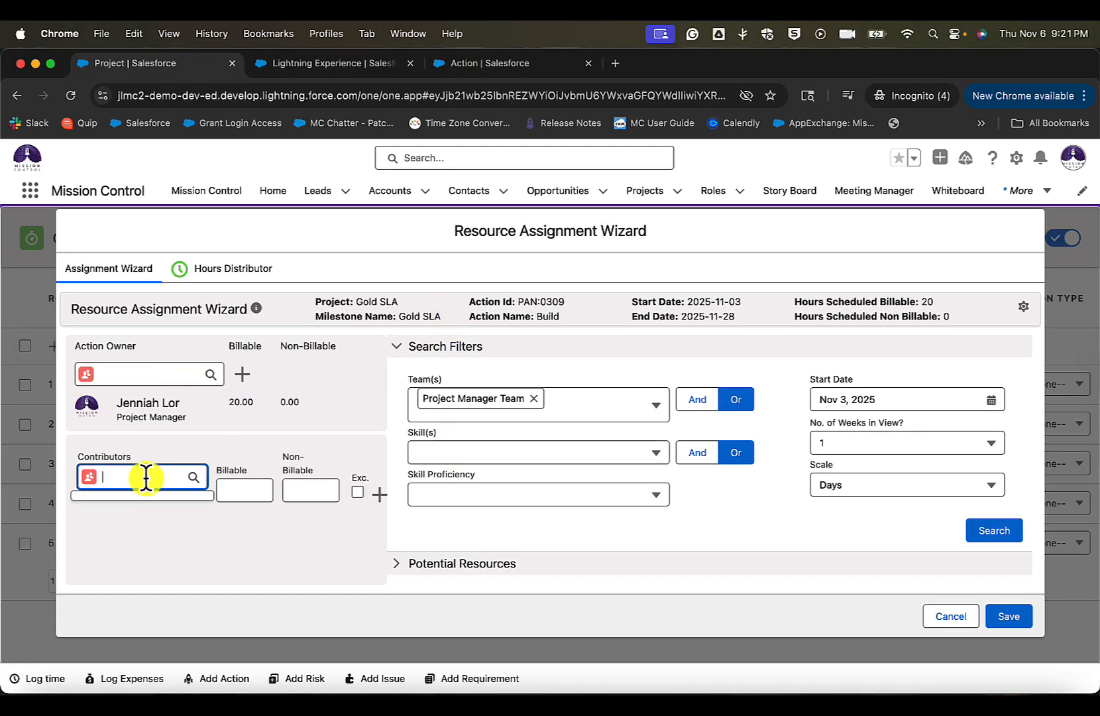
pyautogui.click(158, 536)
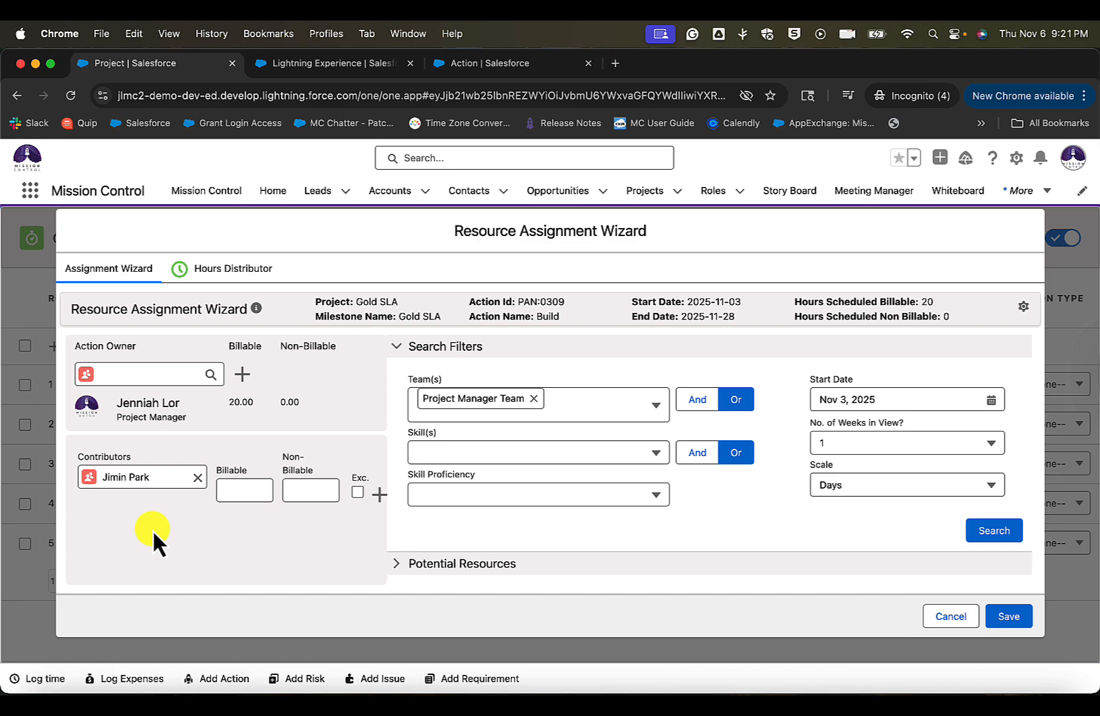
pyautogui.click(258, 494)
pyautogui.write('5')
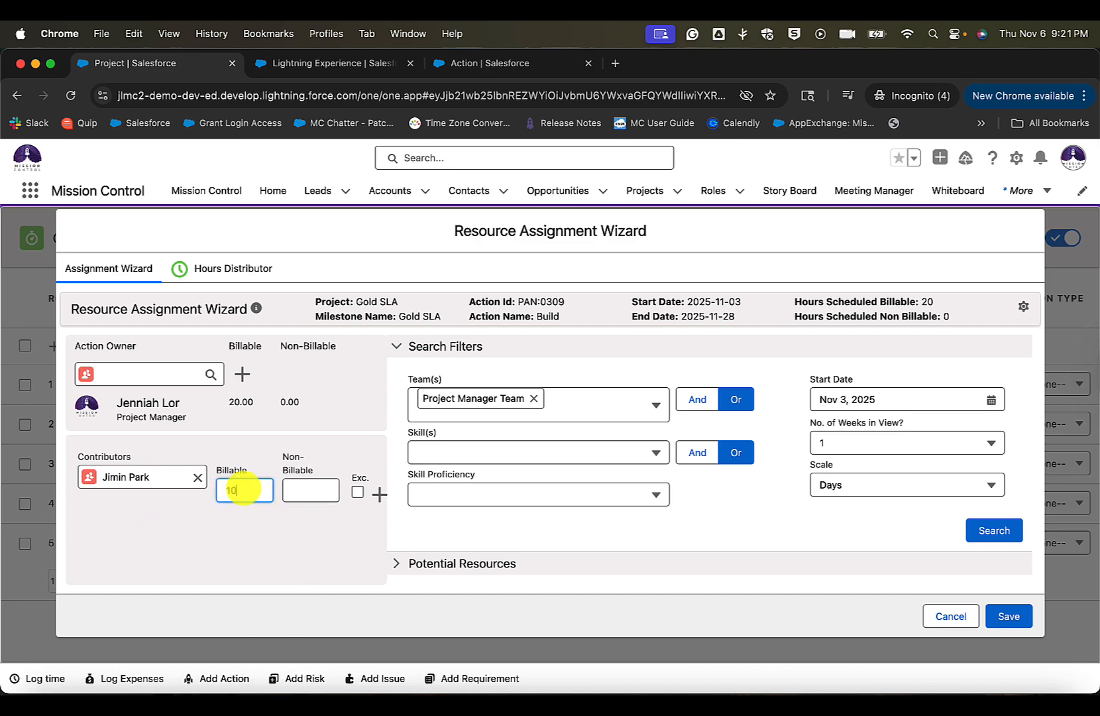
pyautogui.click(261, 545)
pyautogui.click(379, 494)
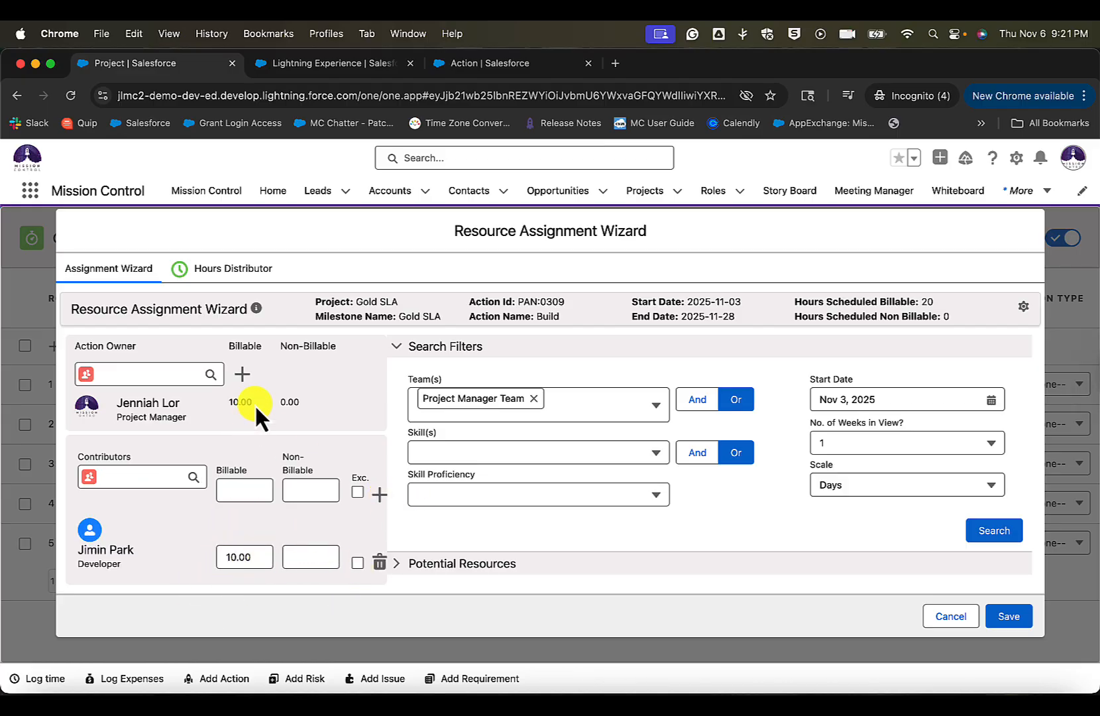
# - Review the billable hours assigned to the Build action's owner and to its Developer contributor
pyautogui.moveTo(254, 404); pyautogui.dragTo(224, 402)
pyautogui.click(222, 406)
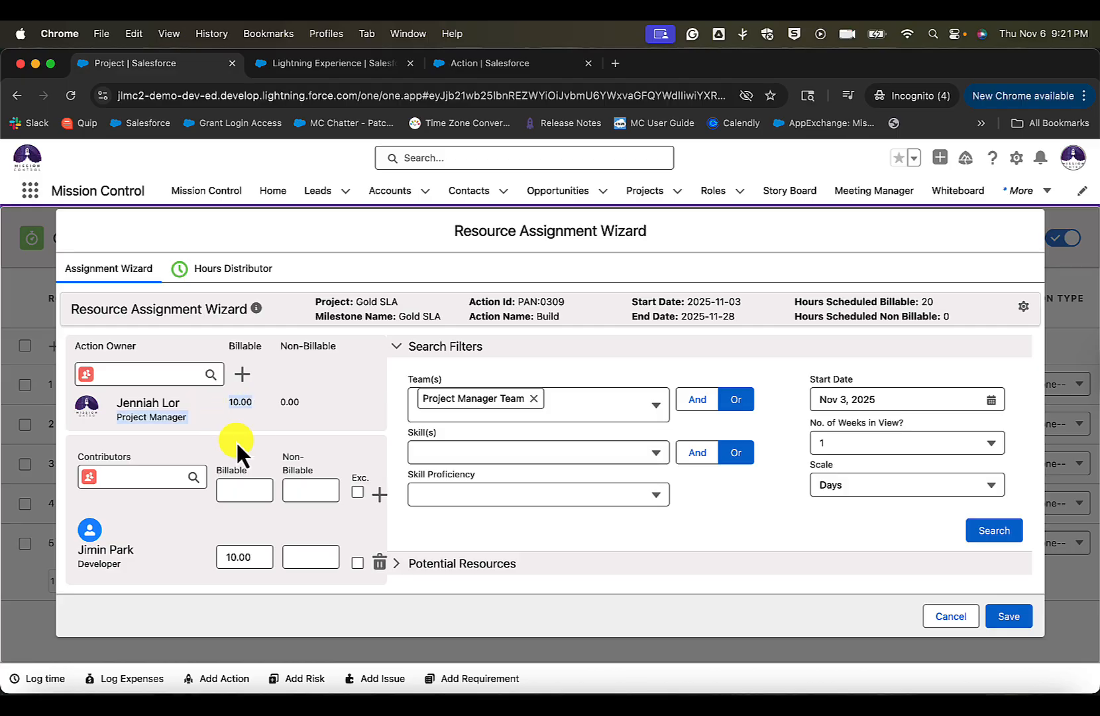
pyautogui.click(248, 560)
pyautogui.click(206, 546)
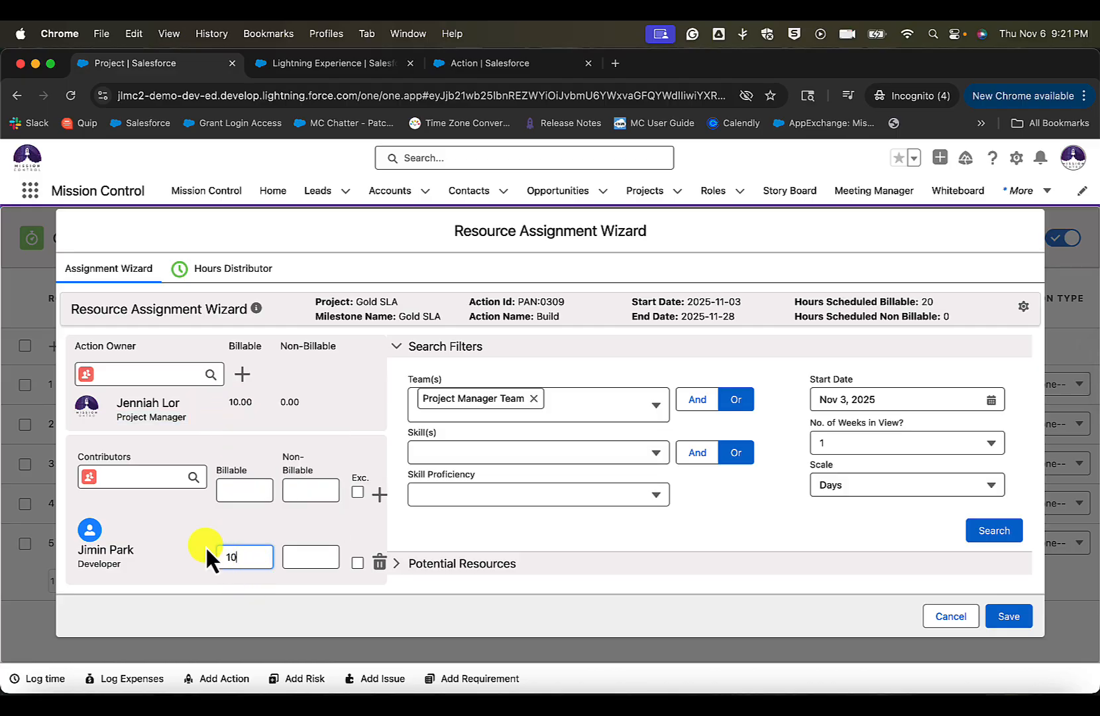
pyautogui.moveTo(252, 405); pyautogui.dragTo(223, 405)
pyautogui.click(253, 557)
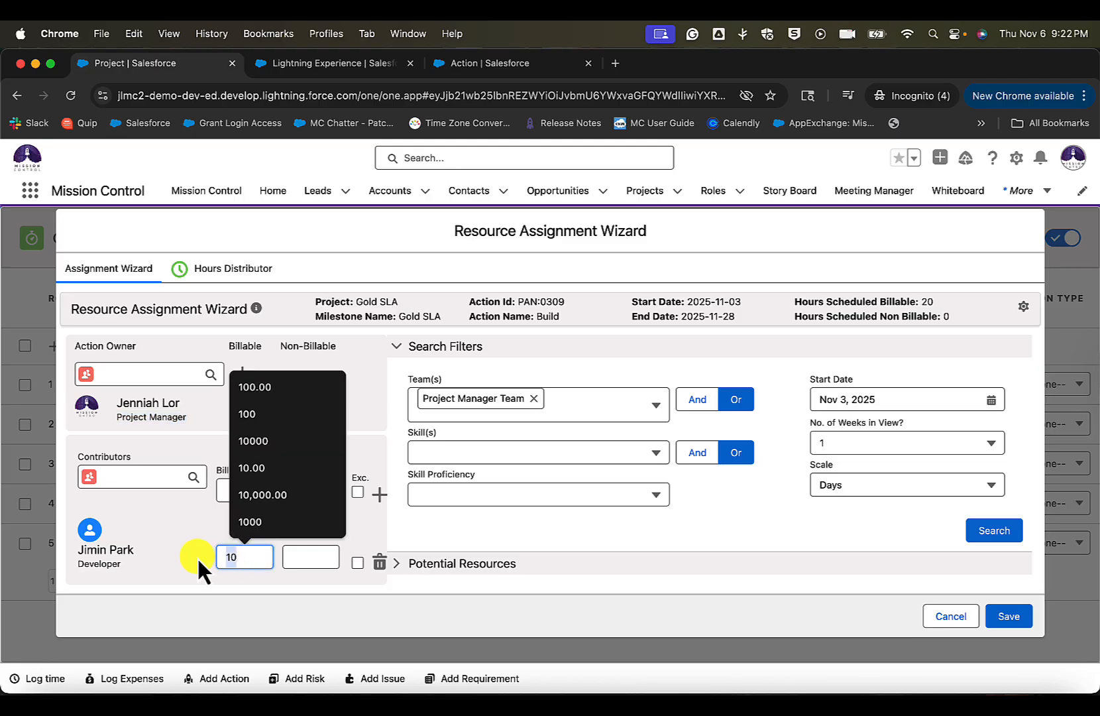
pyautogui.click(197, 559)
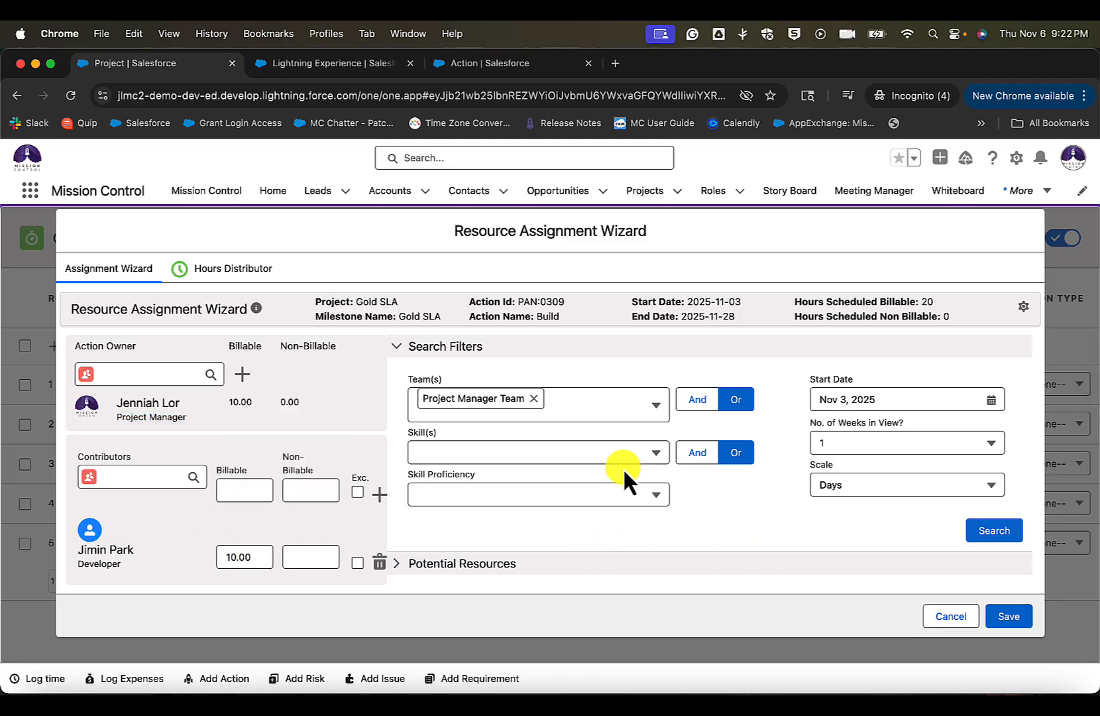
# - Search for potential resources in the Project Manager Team who have the ADM 201 skill
pyautogui.click(464, 452)
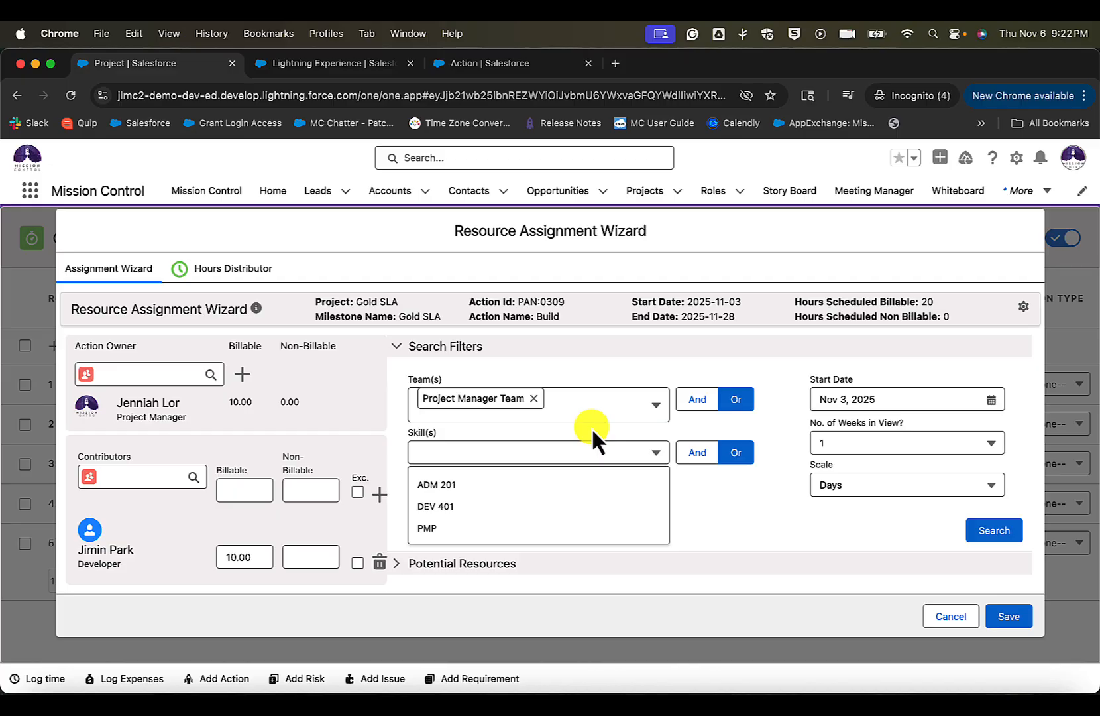
pyautogui.click(706, 498)
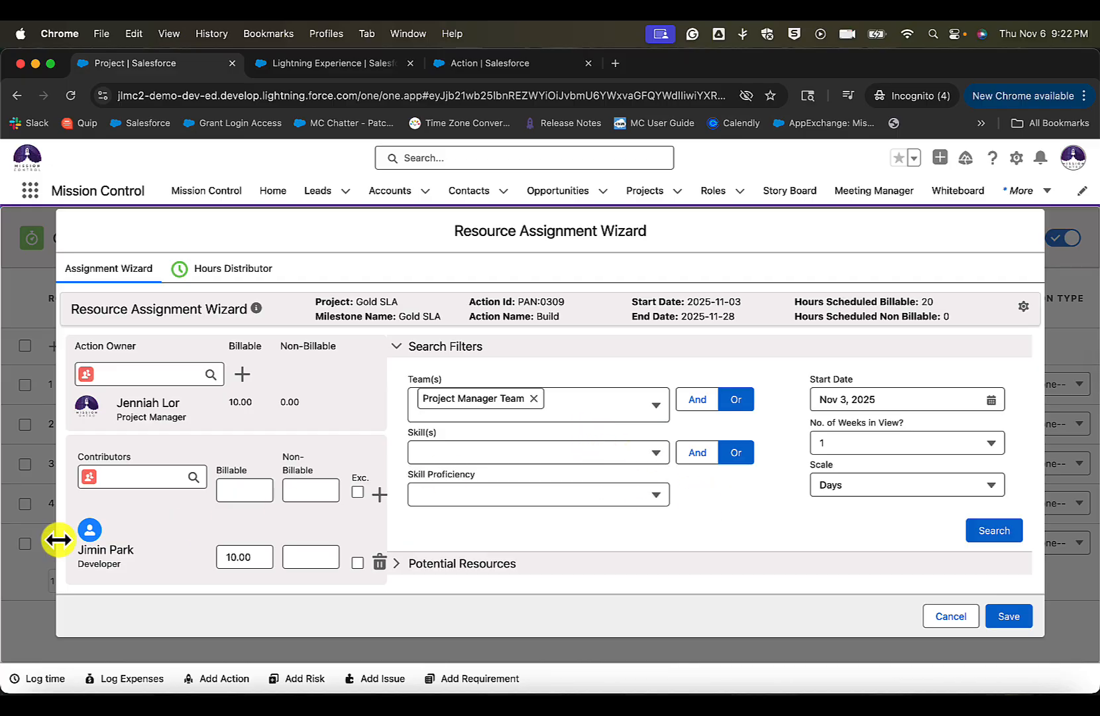
pyautogui.click(510, 452)
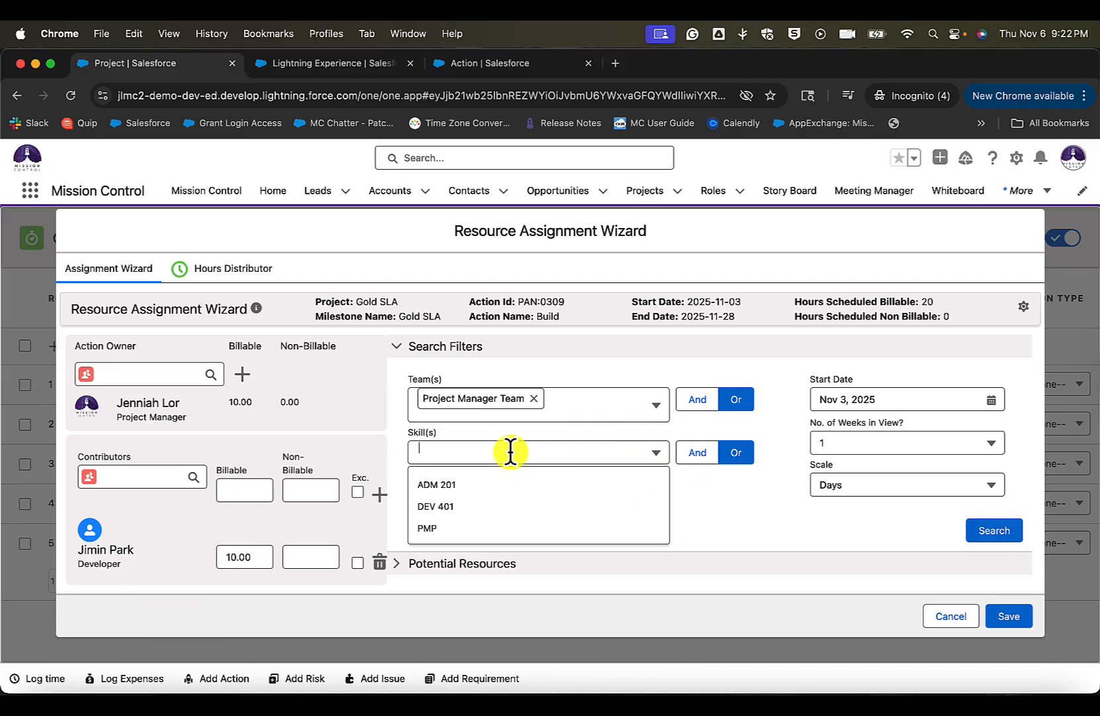
pyautogui.click(585, 456)
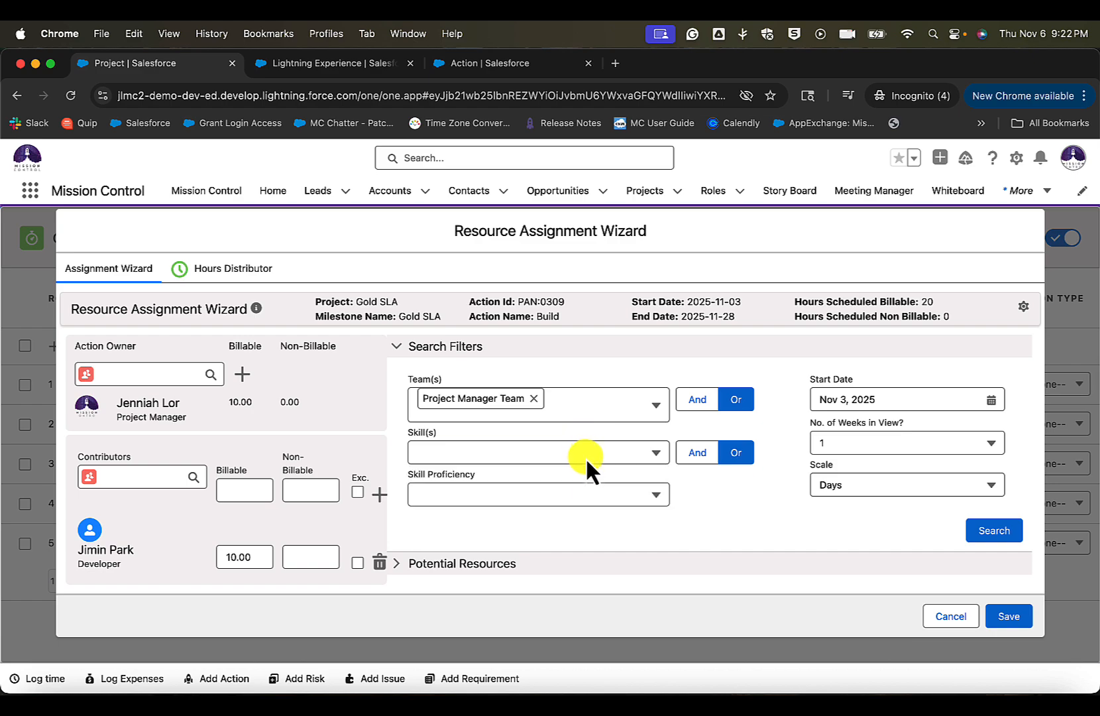
pyautogui.click(551, 457)
pyautogui.click(555, 487)
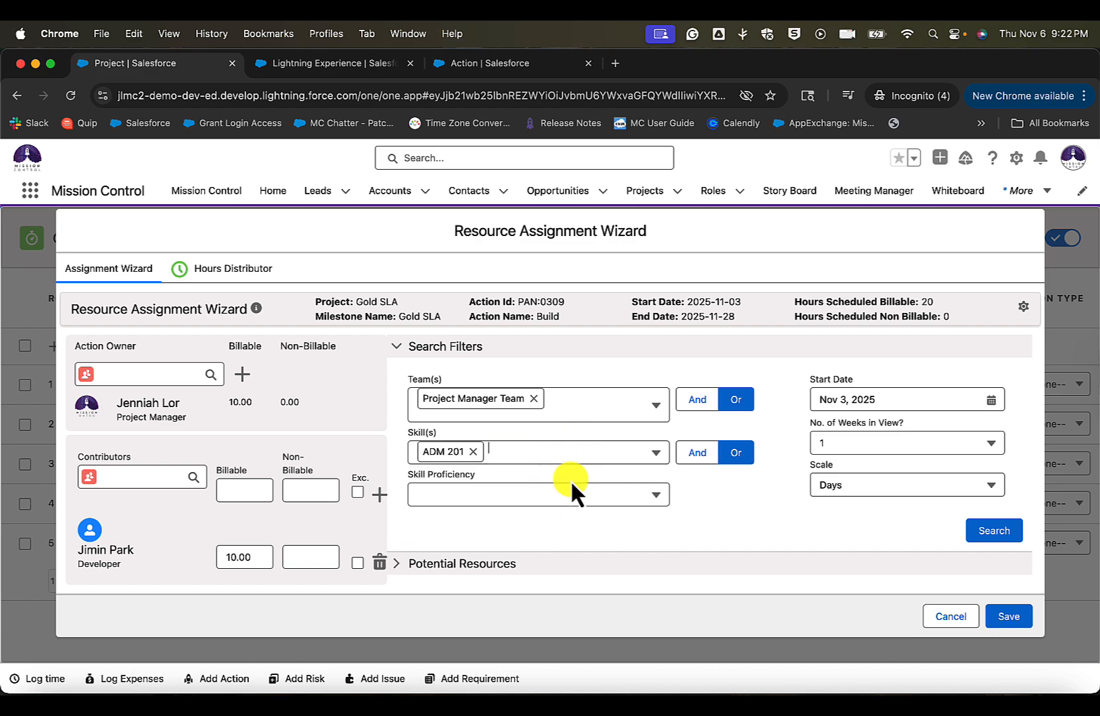
pyautogui.click(994, 530)
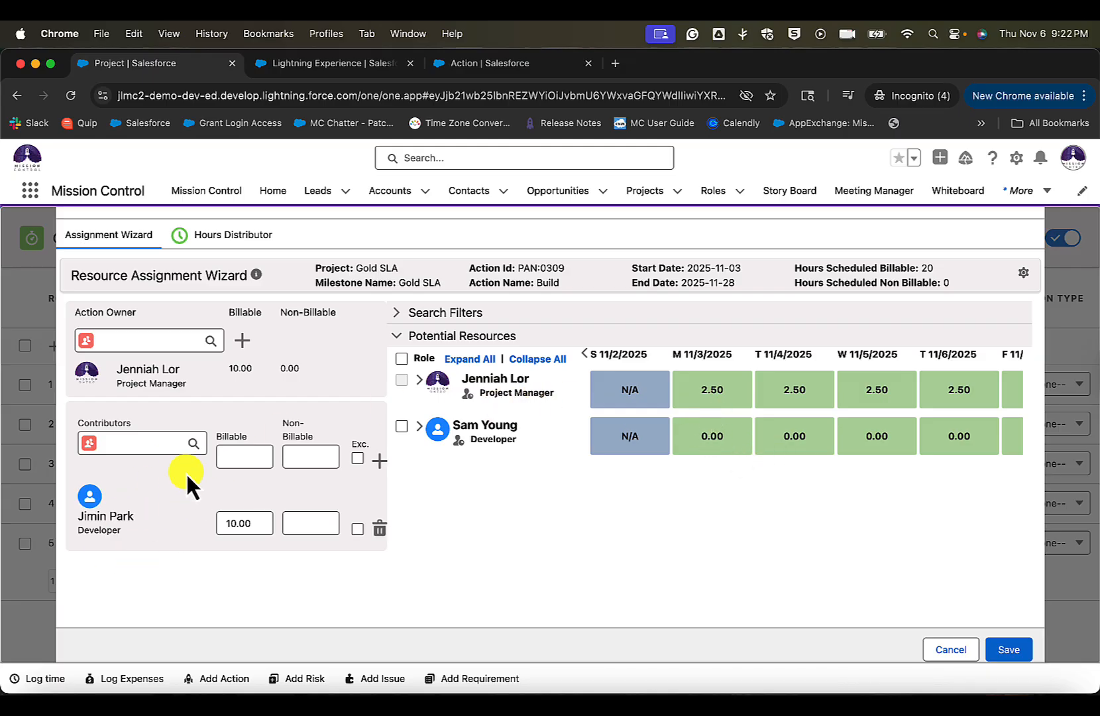
# - Check how the Build action's hours are spread per role in the Hours Distributor, and save the resource assignments
pyautogui.click(233, 236)
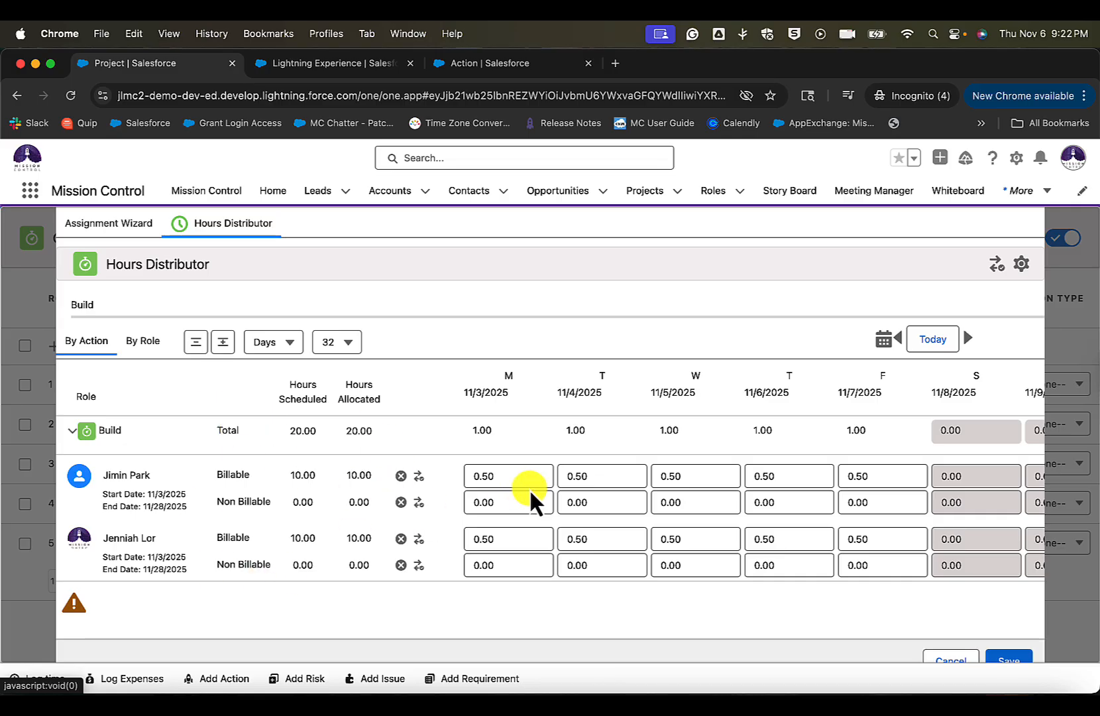
pyautogui.moveTo(315, 474); pyautogui.dragTo(243, 474)
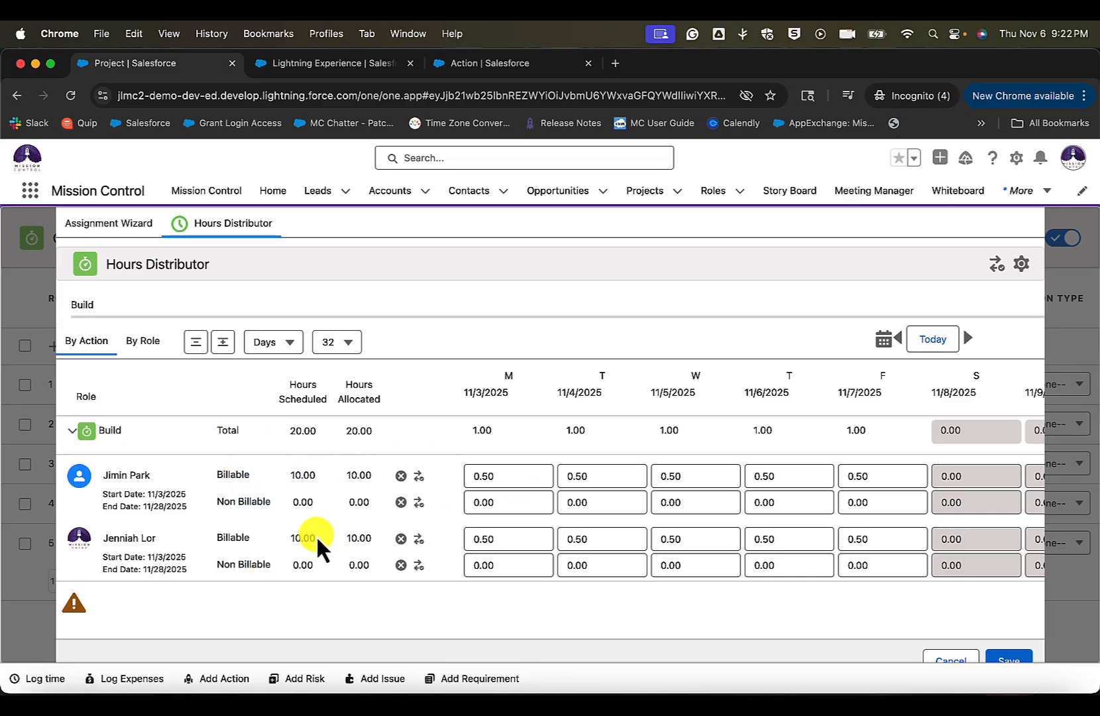
pyautogui.moveTo(316, 535); pyautogui.dragTo(250, 534)
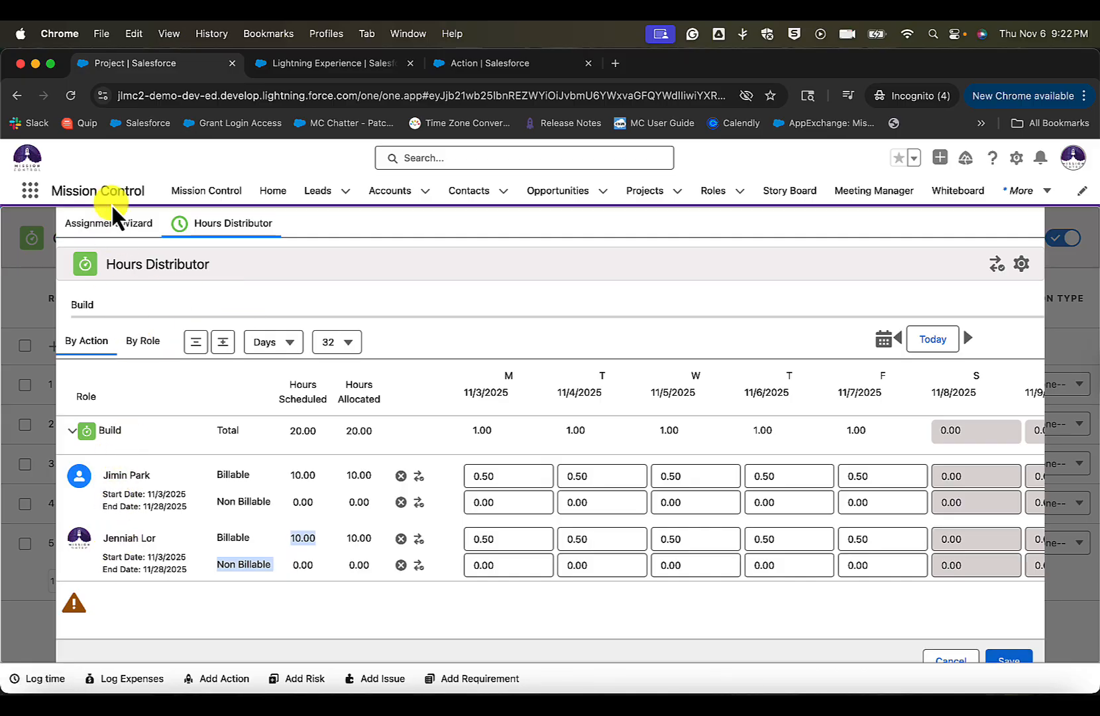
pyautogui.click(382, 497)
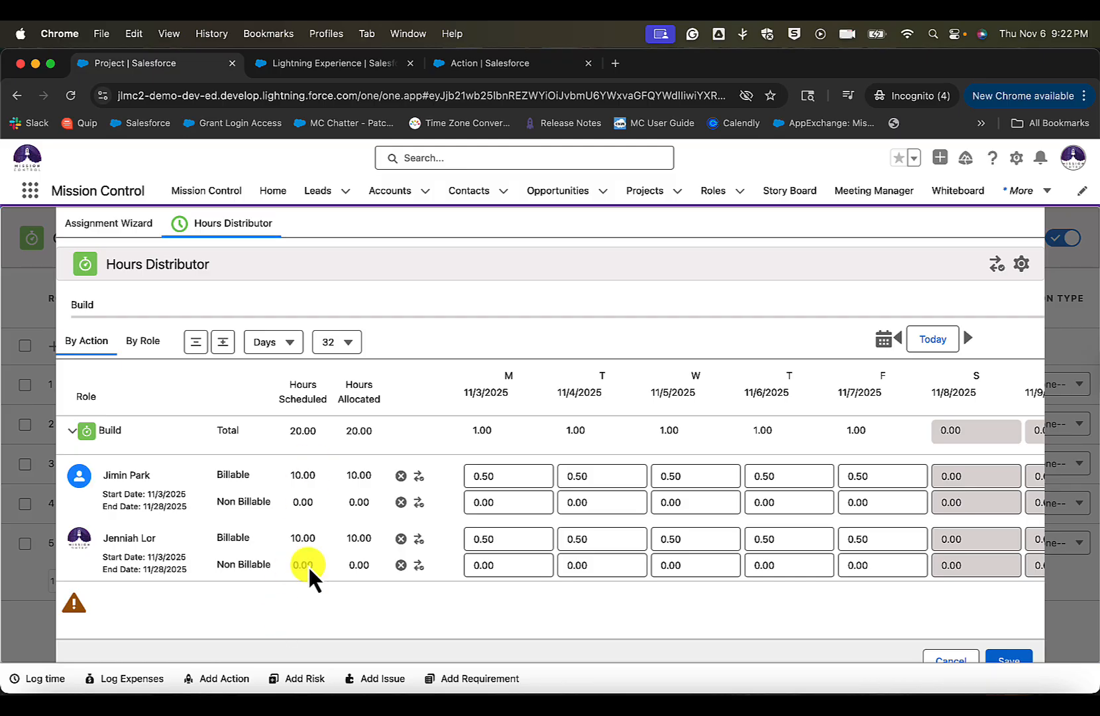
pyautogui.click(100, 225)
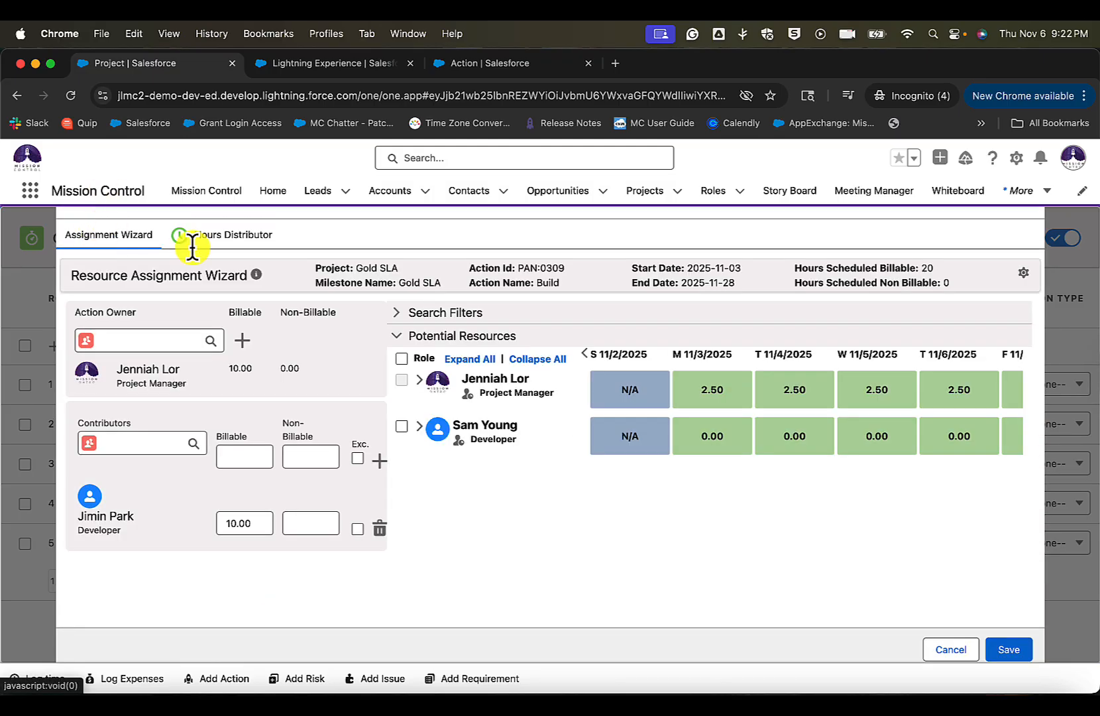
pyautogui.click(1011, 651)
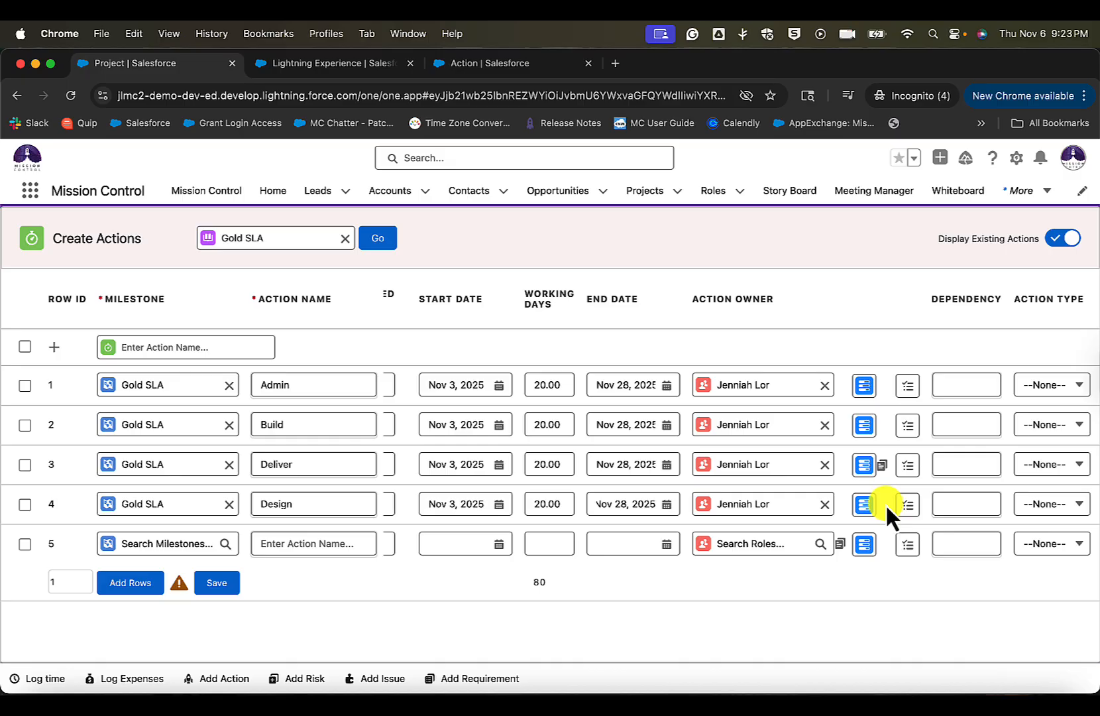
# - Examine the remaining Create Actions columns, from dependency and action type through to the recurrence settings
pyautogui.hscroll(2, 903, 507)
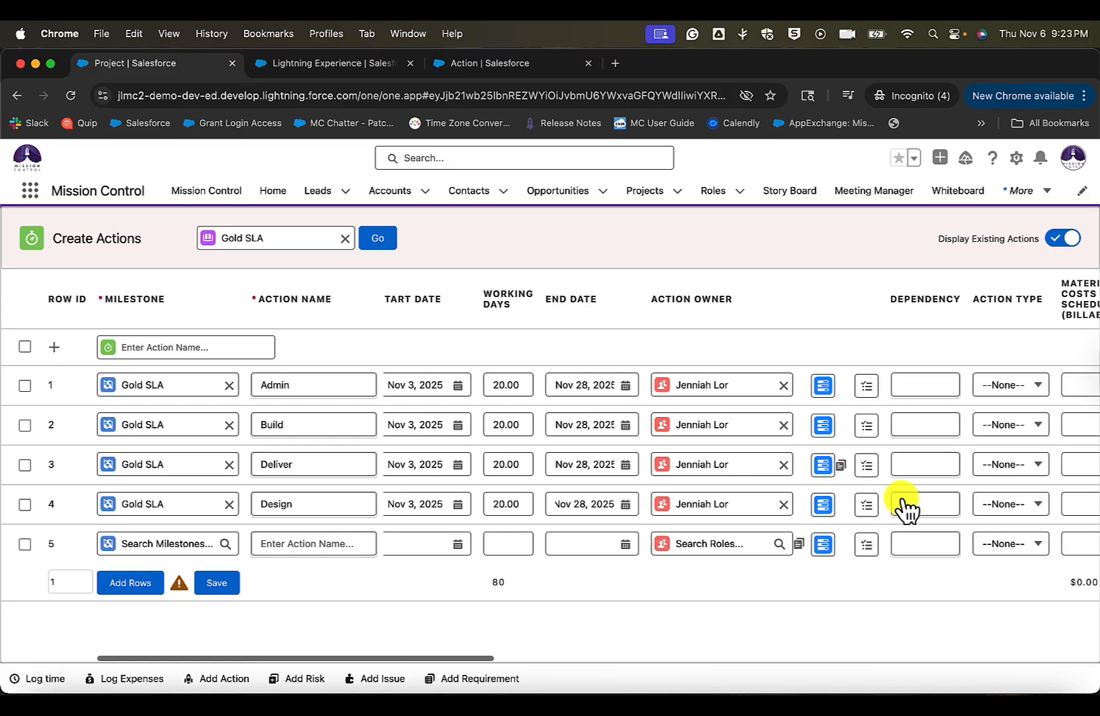
pyautogui.hscroll(10, 901, 499)
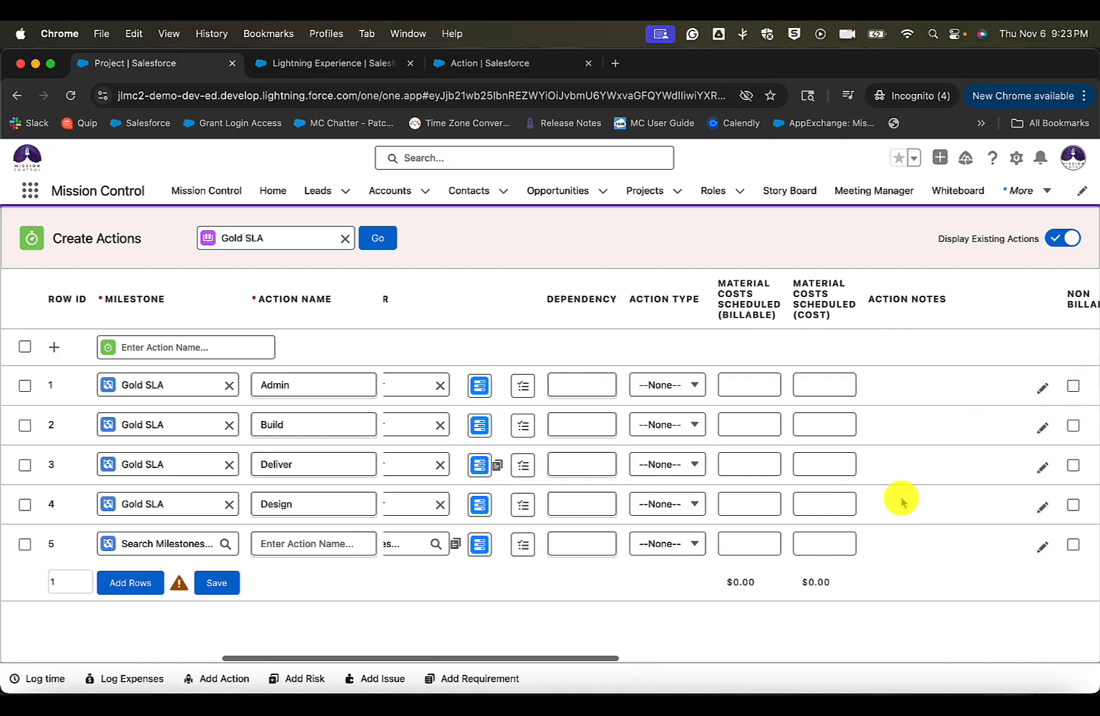
pyautogui.hscroll(3, 901, 501)
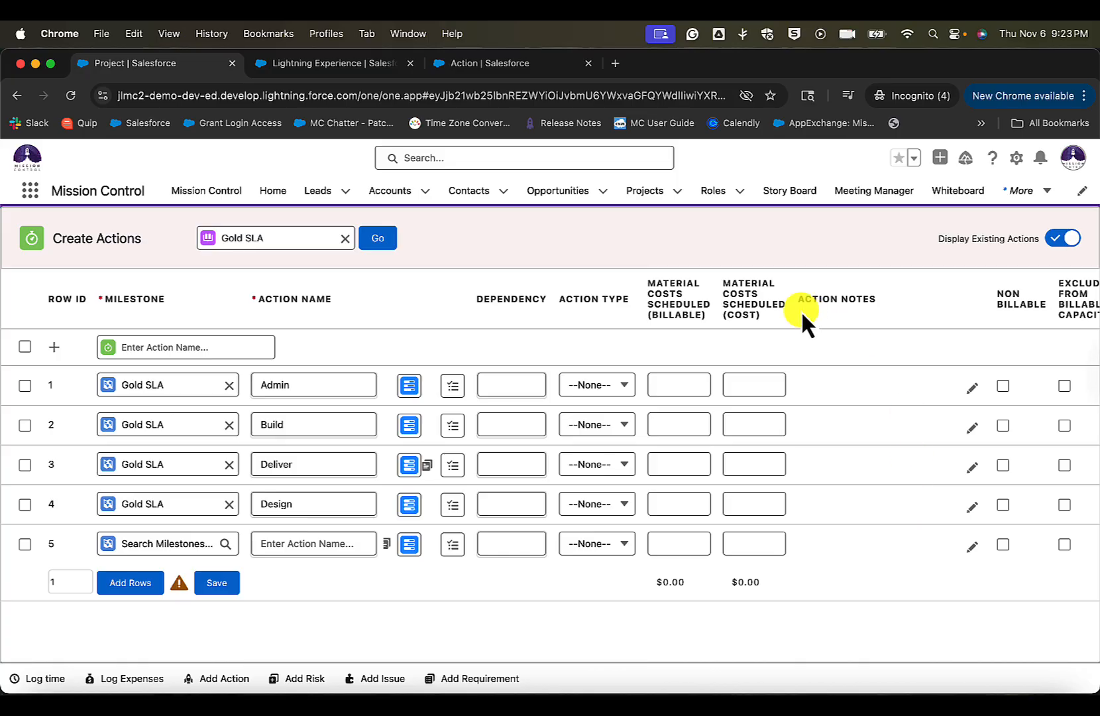
pyautogui.click(843, 343)
pyautogui.hscroll(11, 886, 319)
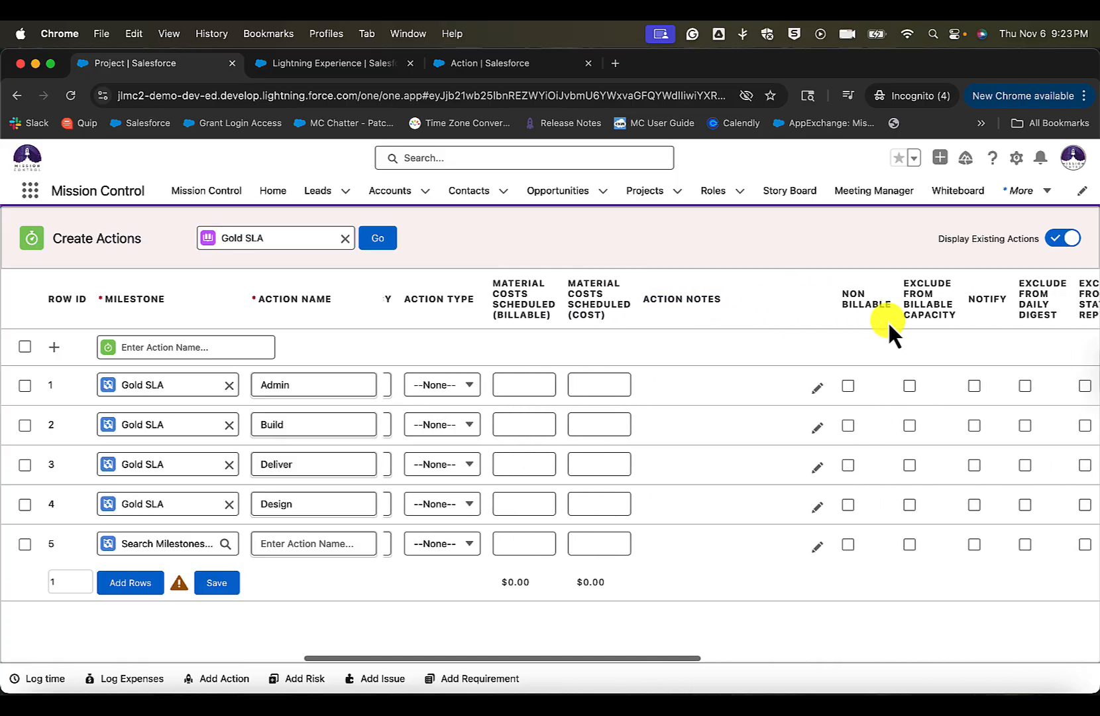
pyautogui.moveTo(629, 290); pyautogui.dragTo(887, 337)
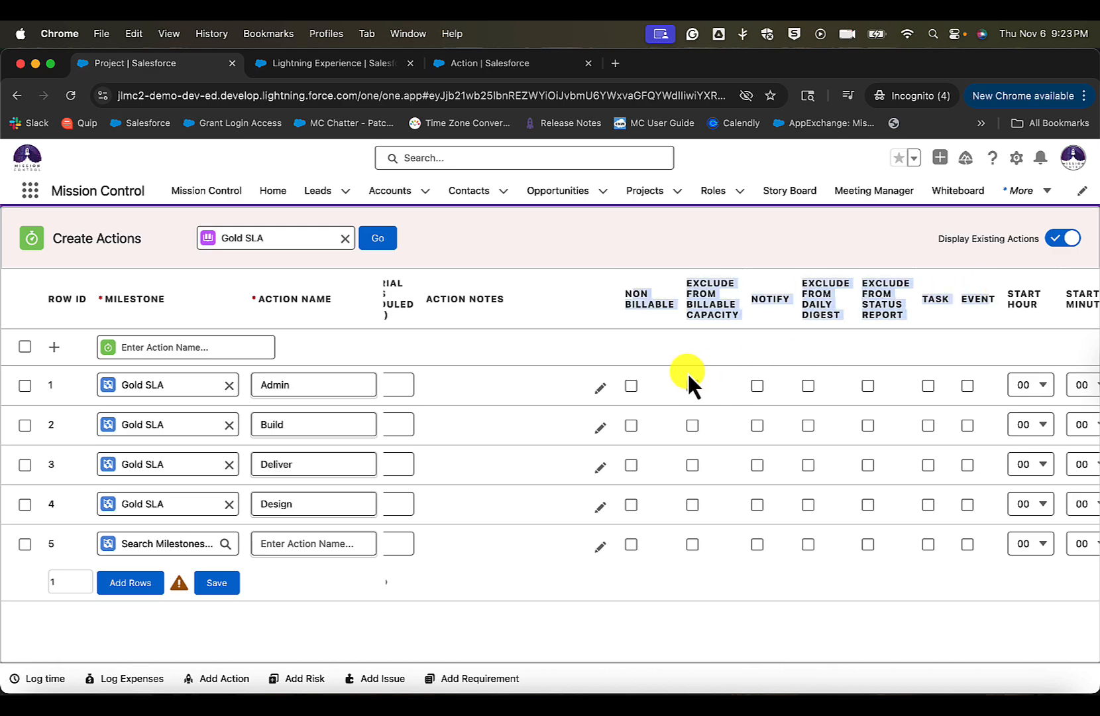
pyautogui.hscroll(11, 684, 371)
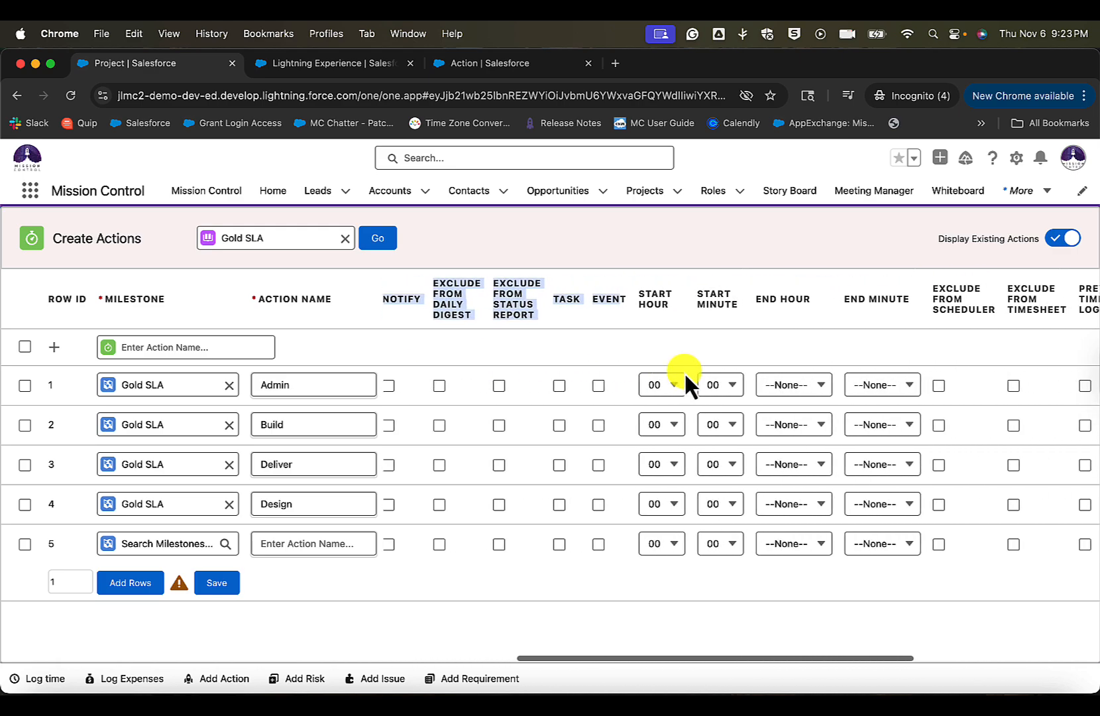
pyautogui.hscroll(14, 684, 371)
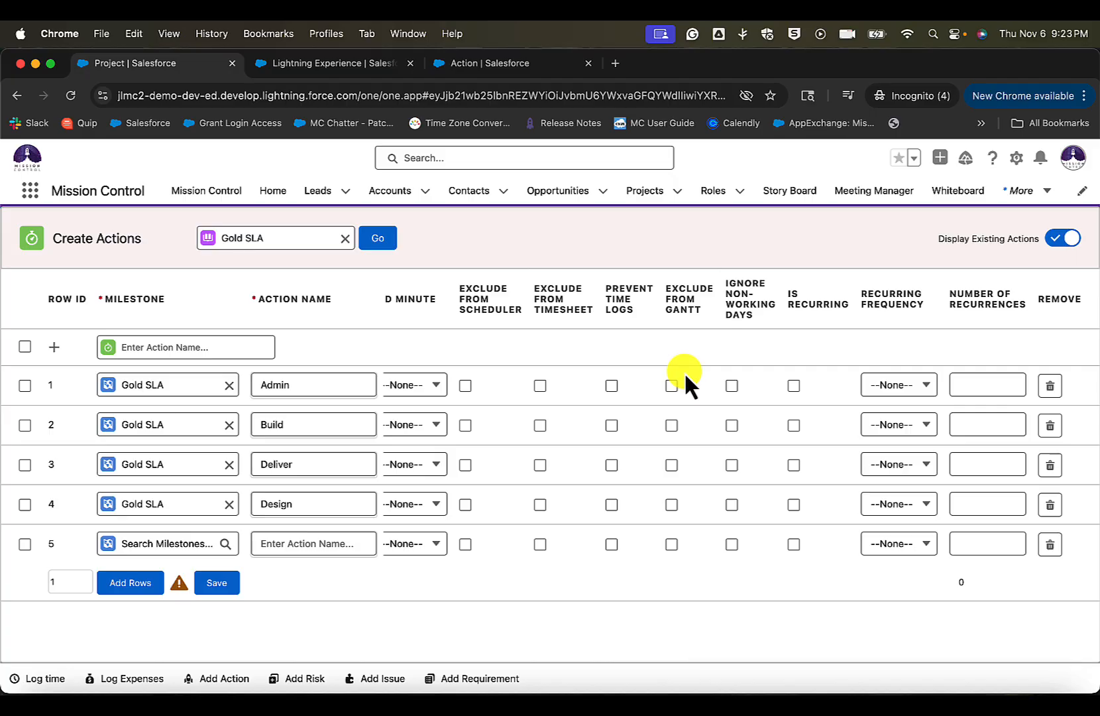
# - Open the Create Actions Fields field set of the Action object in Salesforce Setup
pyautogui.click(506, 64)
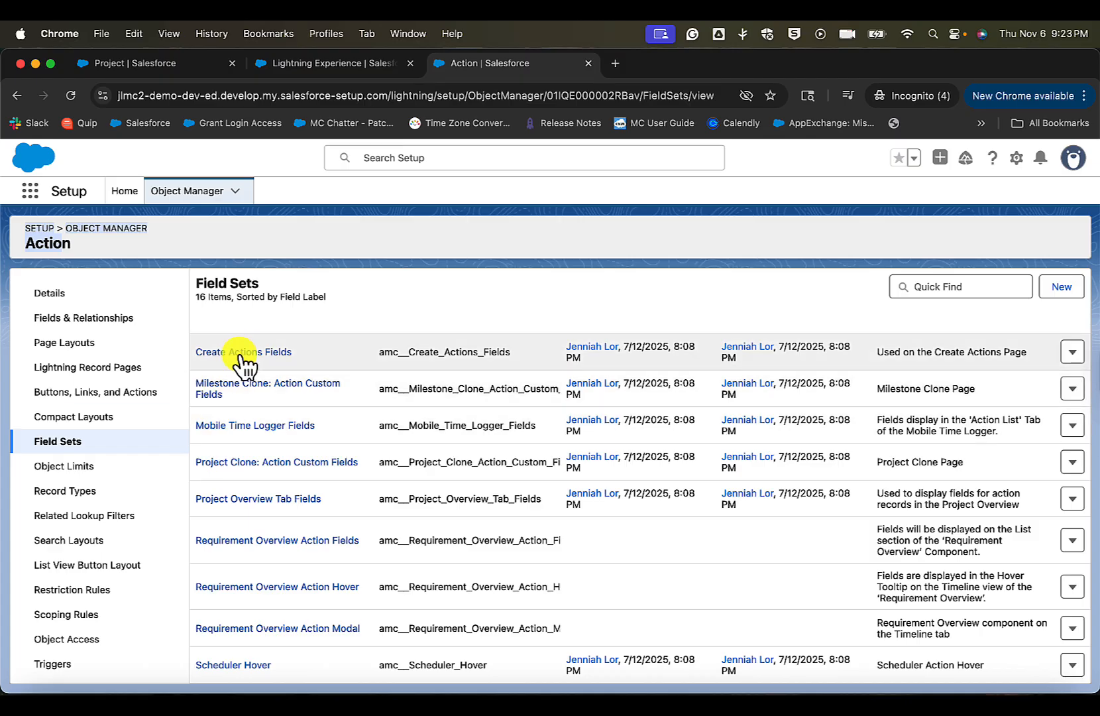
pyautogui.scroll(5, 267, 395)
pyautogui.scroll(-3, 270, 405)
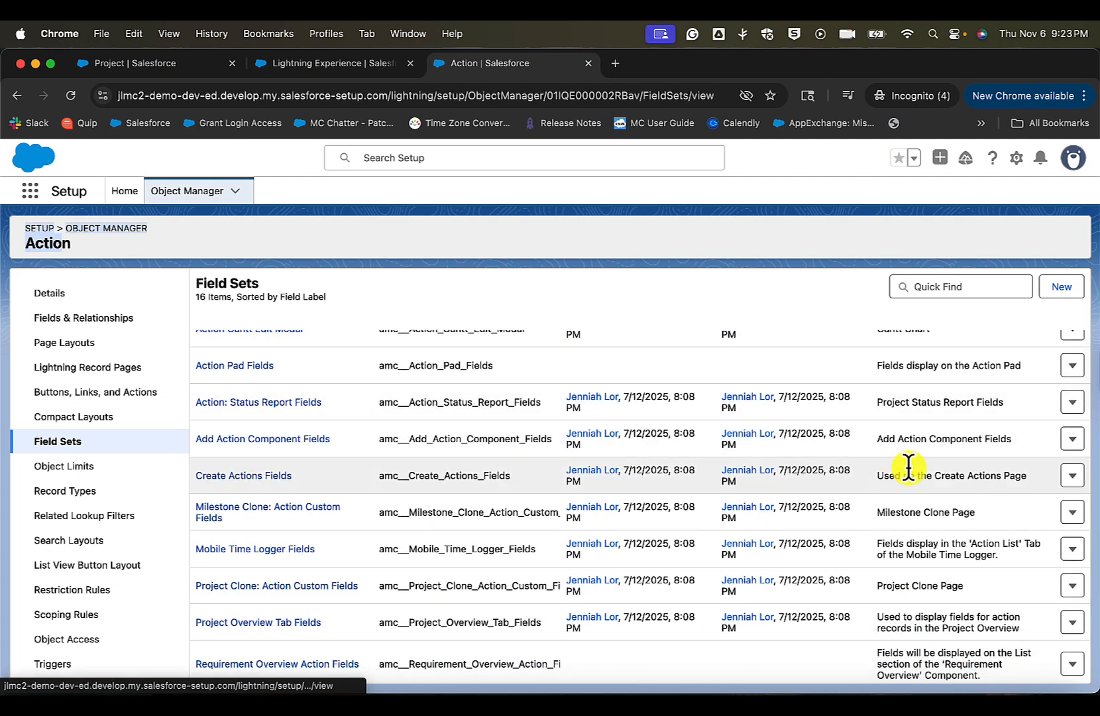
pyautogui.moveTo(1031, 485); pyautogui.dragTo(890, 473)
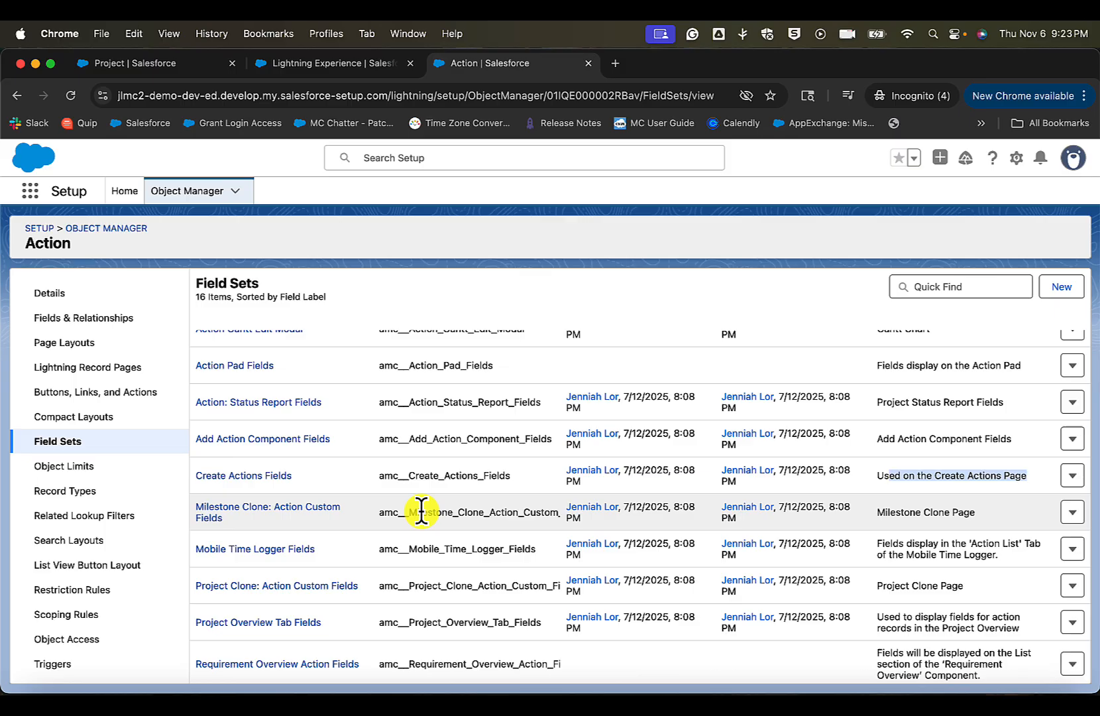
pyautogui.click(242, 476)
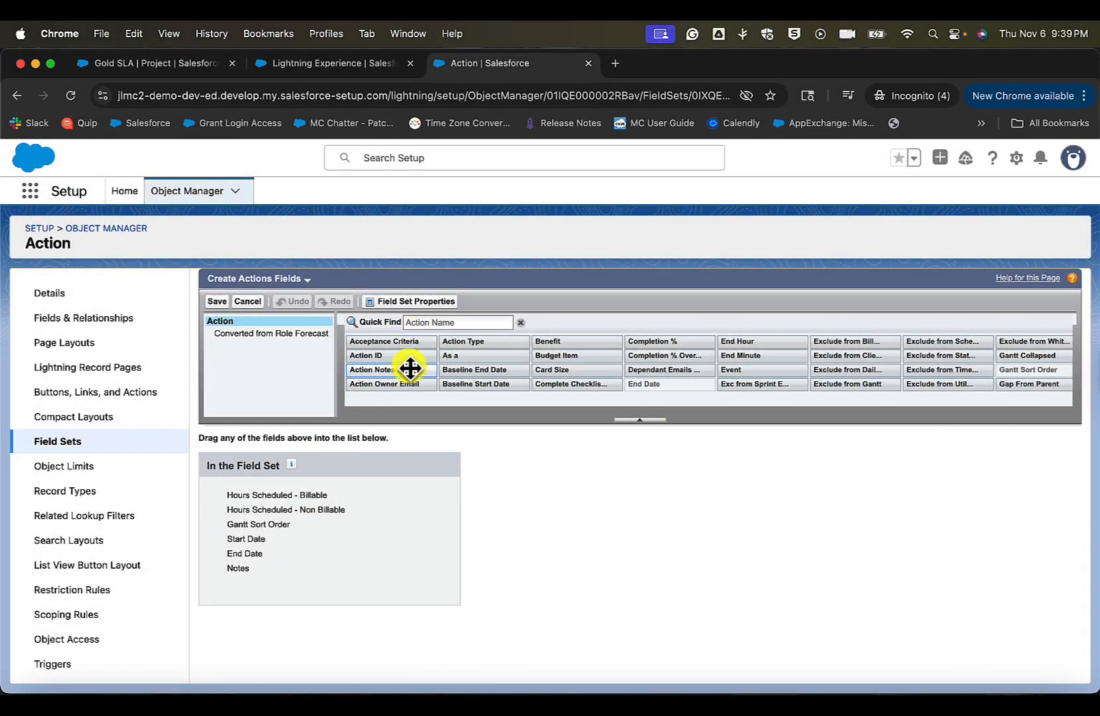
# - Move Start Date and End Date above the Hours Scheduled fields in the field set and save it
pyautogui.click(452, 322)
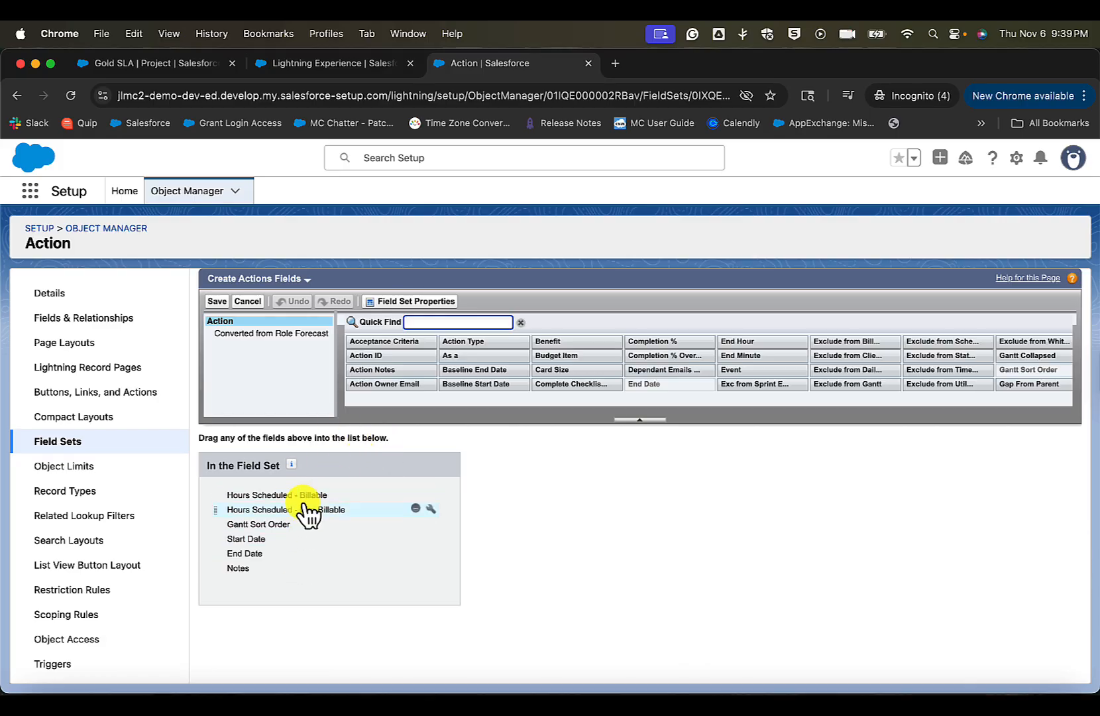
pyautogui.moveTo(283, 538); pyautogui.dragTo(280, 491)
pyautogui.moveTo(270, 554); pyautogui.dragTo(277, 517)
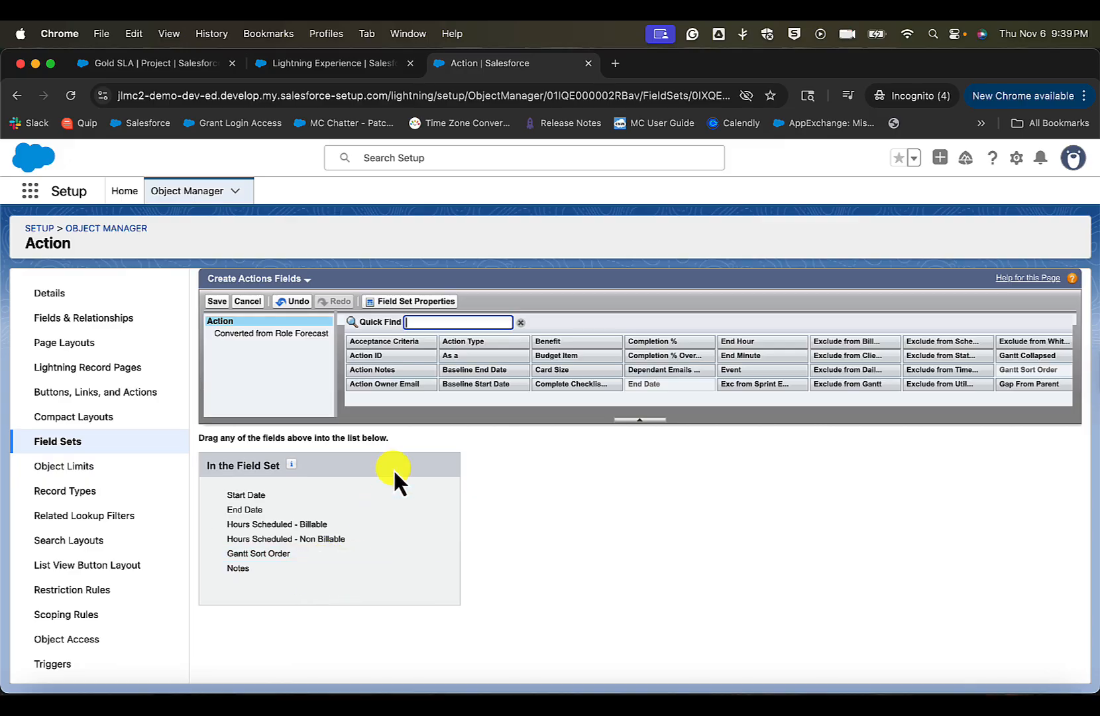
pyautogui.click(218, 303)
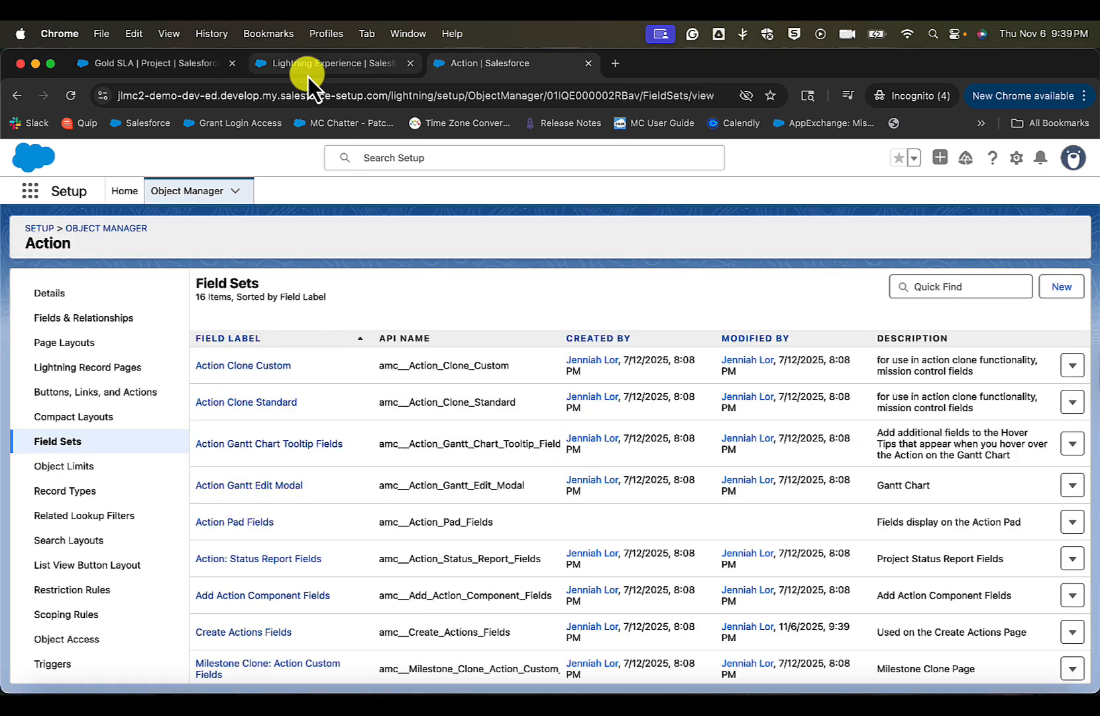
# - Switch to the Mission Control Console and find the Create Actions Page Settings in the Control Pad
pyautogui.click(325, 74)
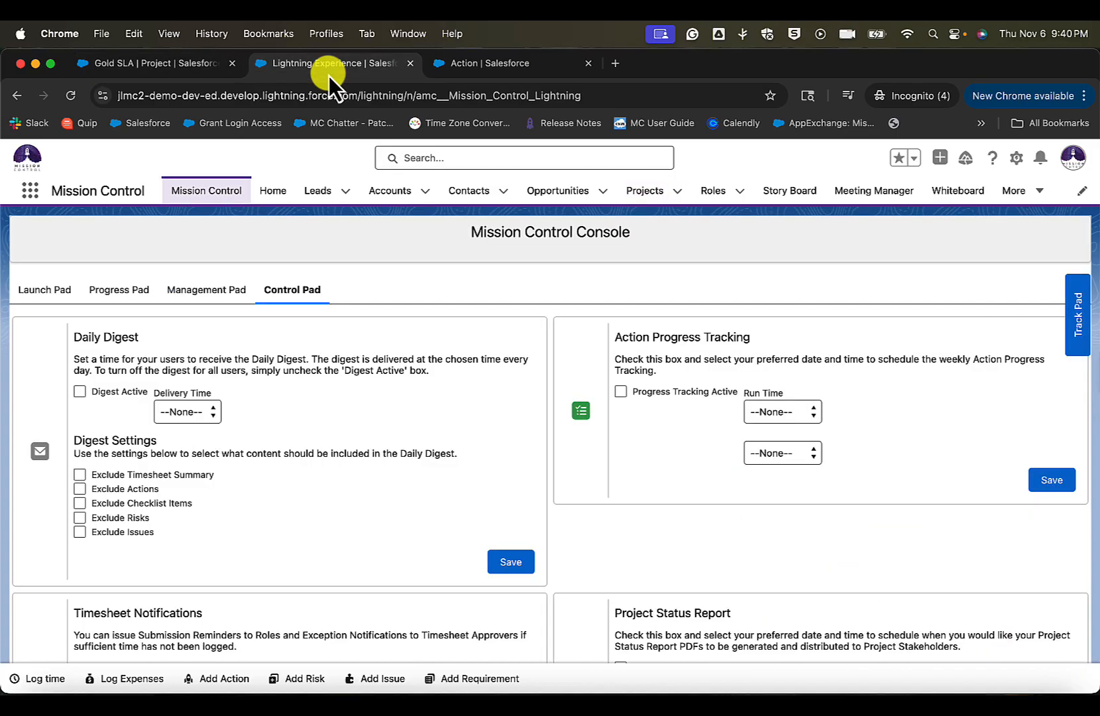
pyautogui.moveTo(475, 237); pyautogui.dragTo(639, 247)
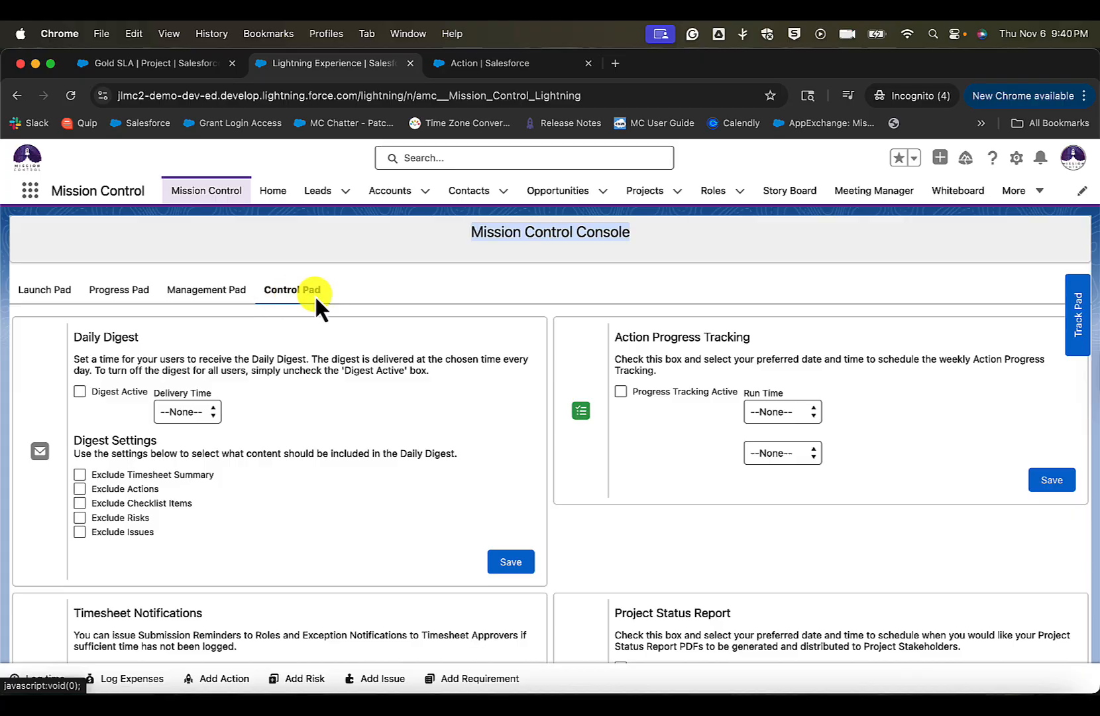
pyautogui.scroll(-4, 473, 436)
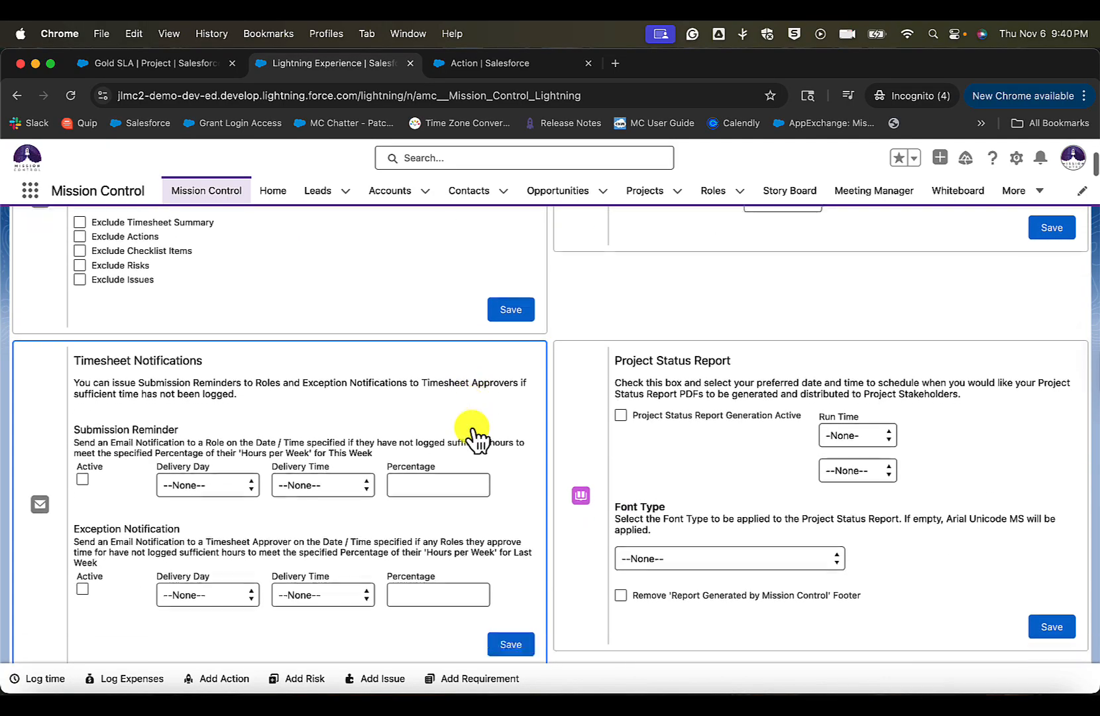
pyautogui.scroll(-20, 472, 432)
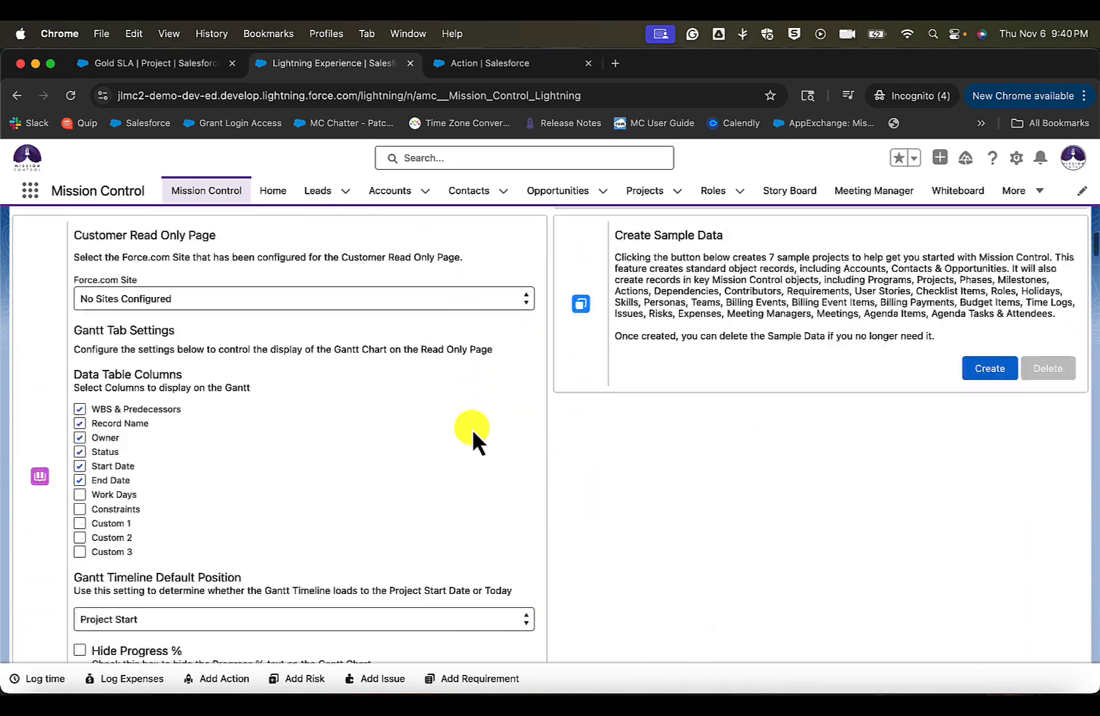
pyautogui.scroll(-15, 472, 427)
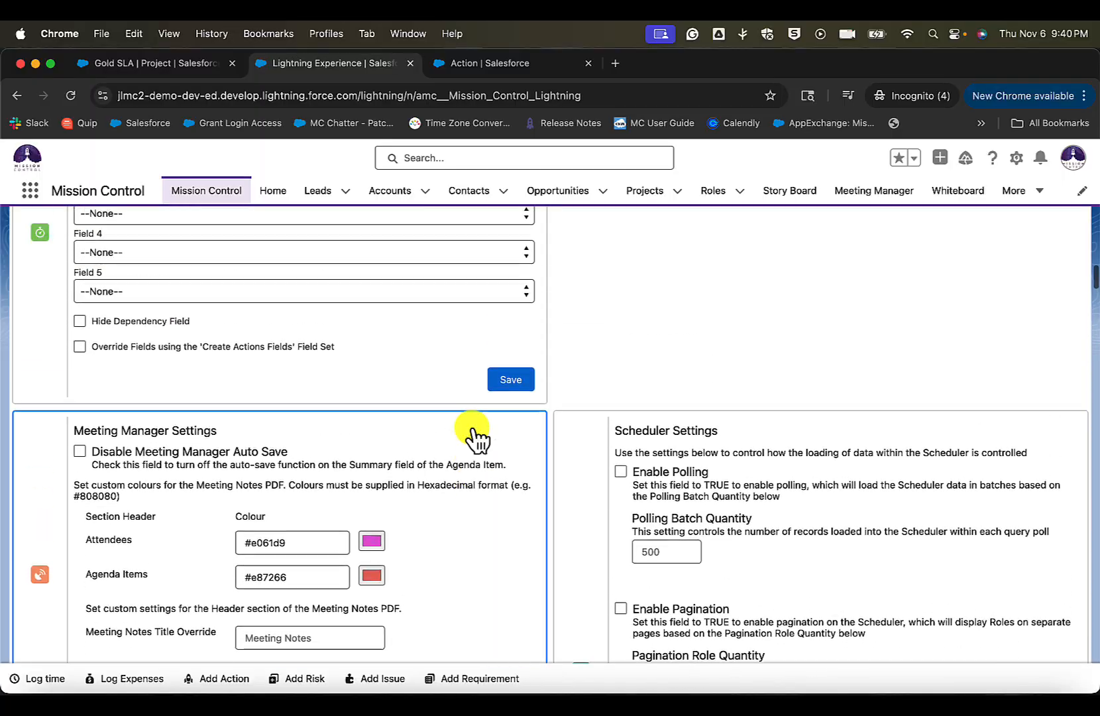
pyautogui.scroll(3, 474, 436)
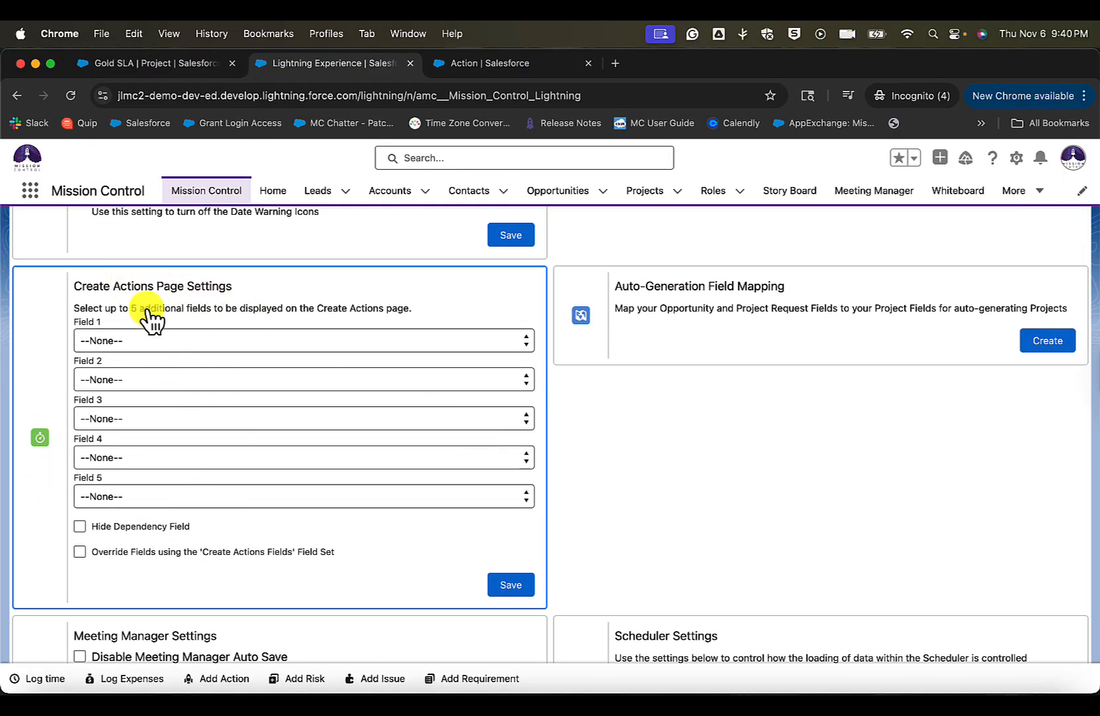
pyautogui.moveTo(131, 308); pyautogui.dragTo(368, 317)
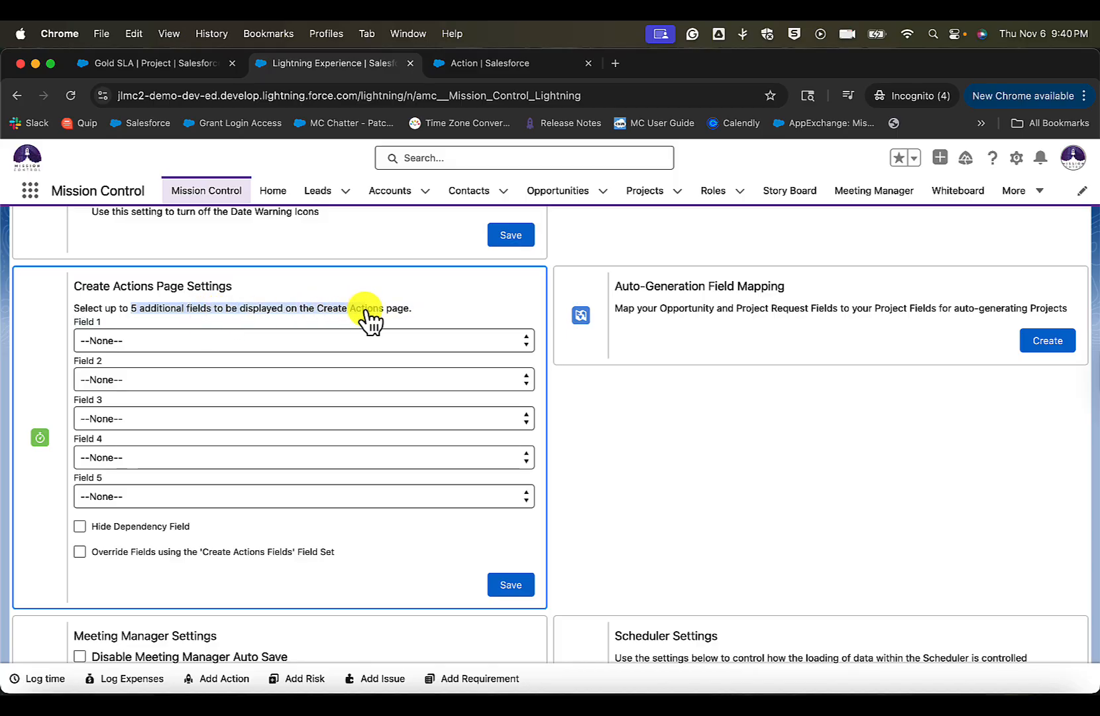
pyautogui.click(213, 313)
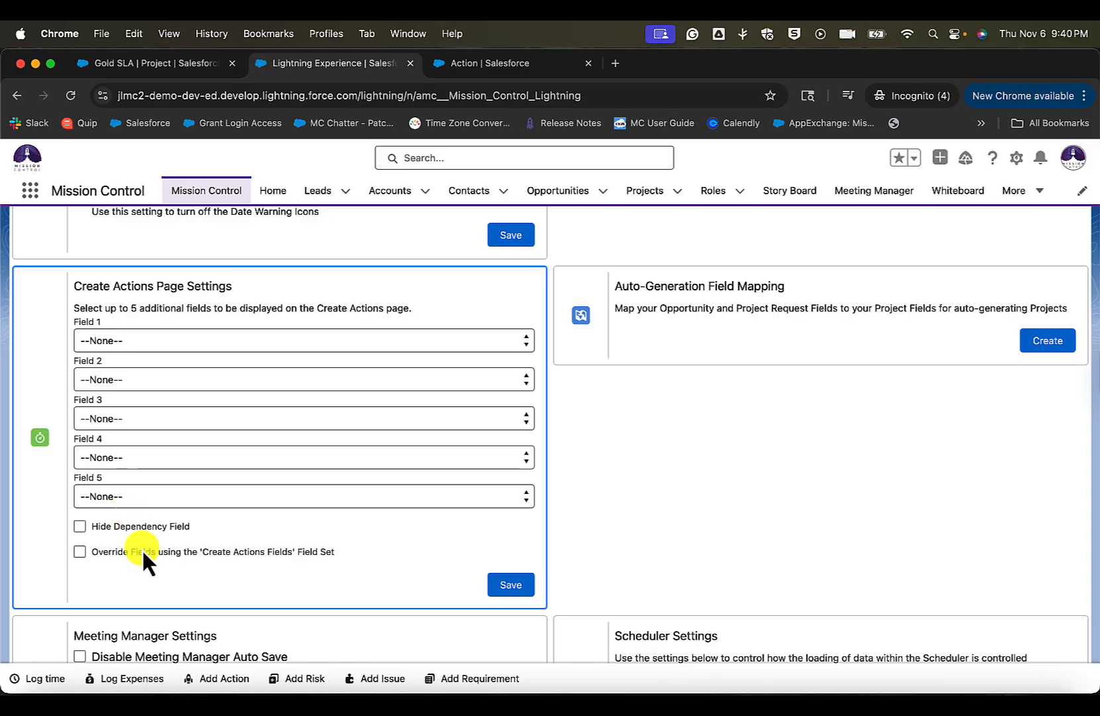
# - Enable Override Fields using the 'Create Actions Fields' Field Set in the Create Actions Page Settings and save them
pyautogui.click(104, 554)
pyautogui.click(336, 554)
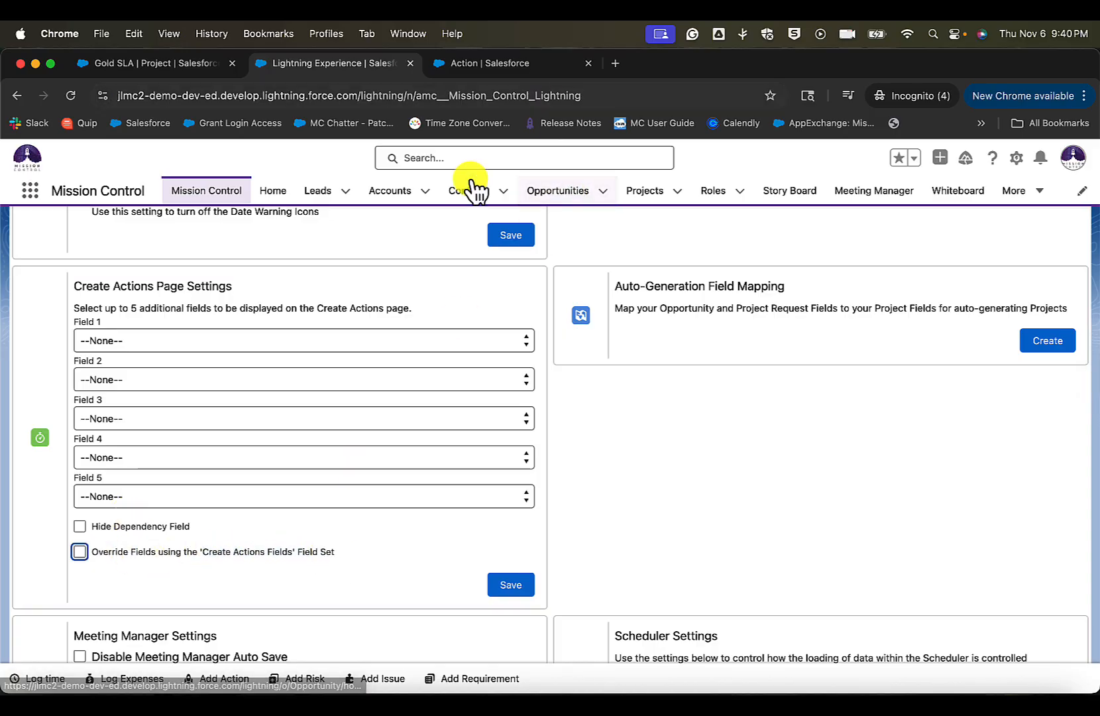
pyautogui.click(310, 552)
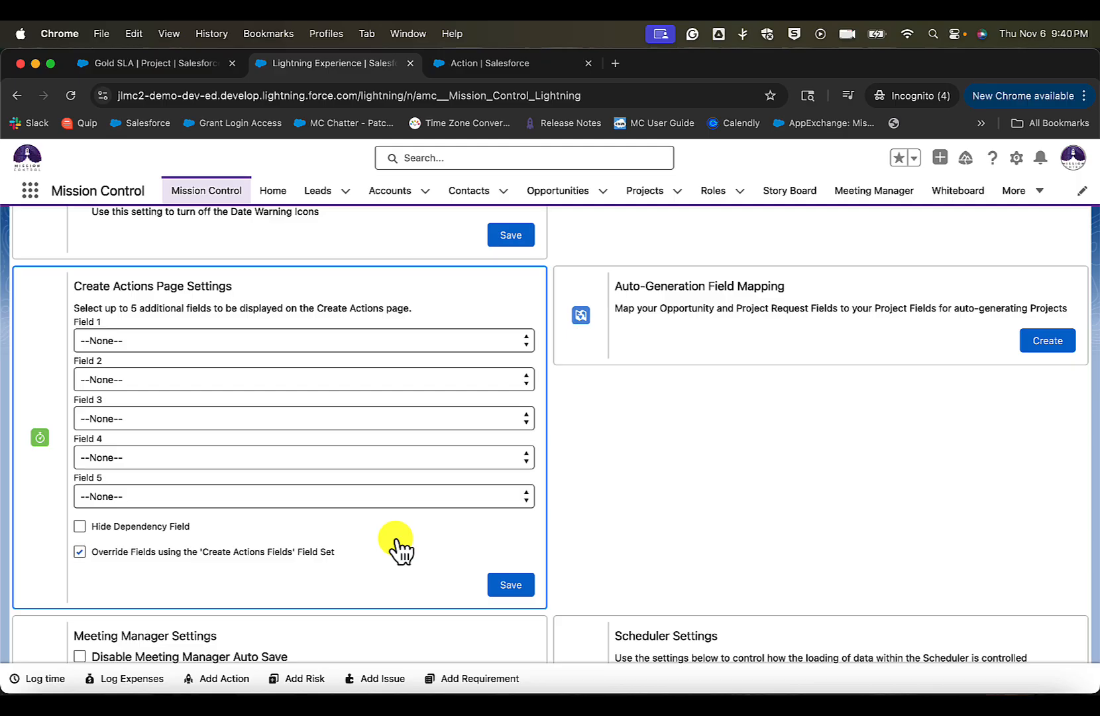
pyautogui.click(496, 590)
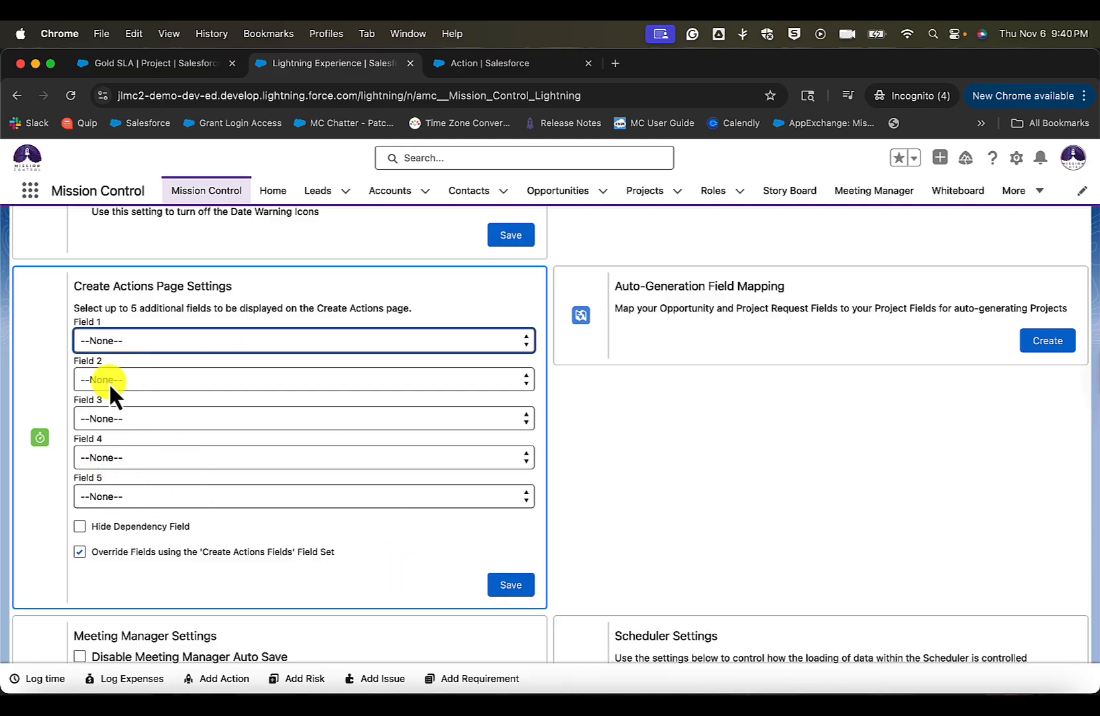
pyautogui.moveTo(317, 309); pyautogui.dragTo(383, 309)
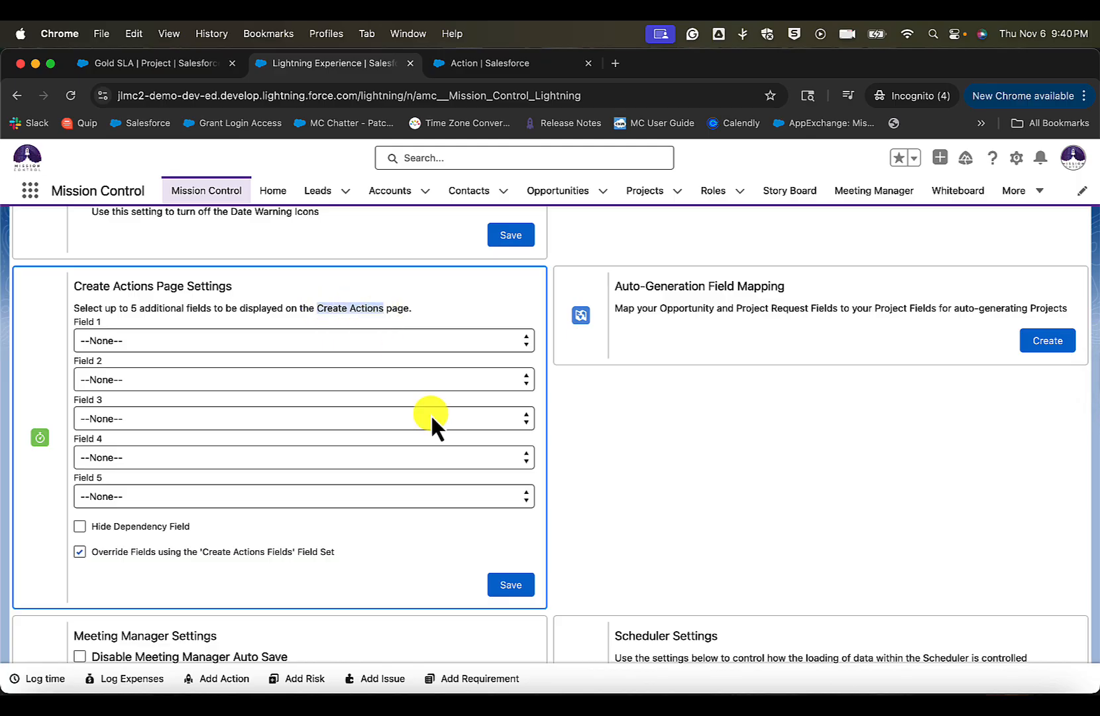
pyautogui.click(511, 583)
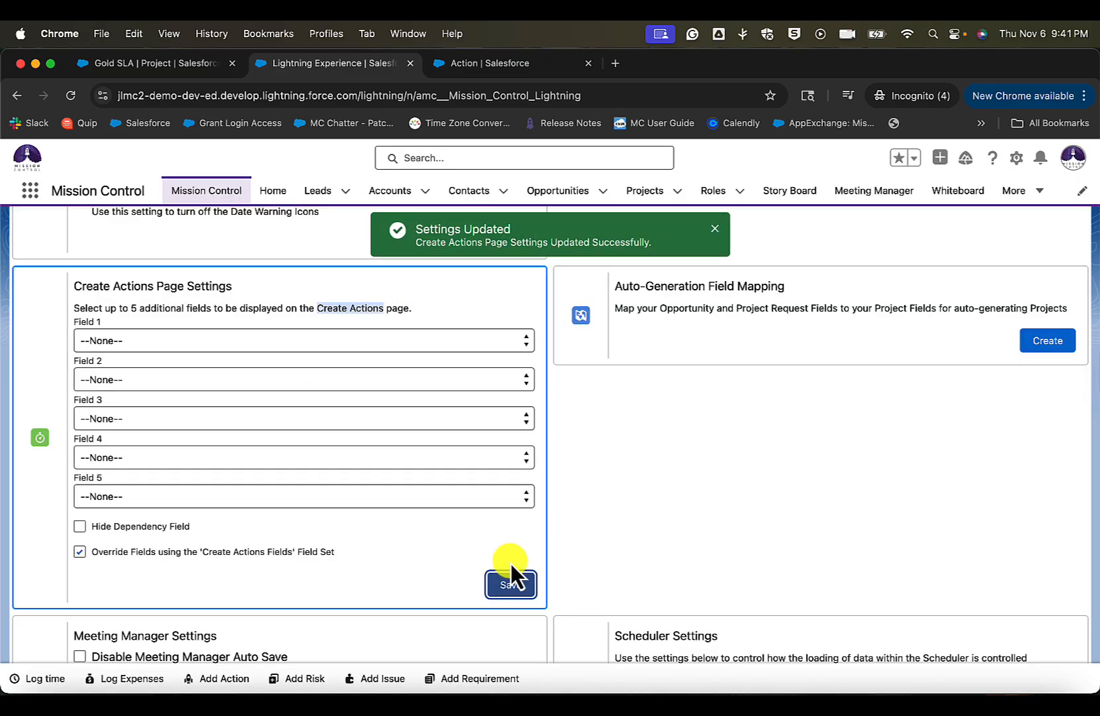
# - Reopen Create Actions from the Gold SLA project, looking up the Create Actions Fields field set in Setup while it loads
pyautogui.click(190, 66)
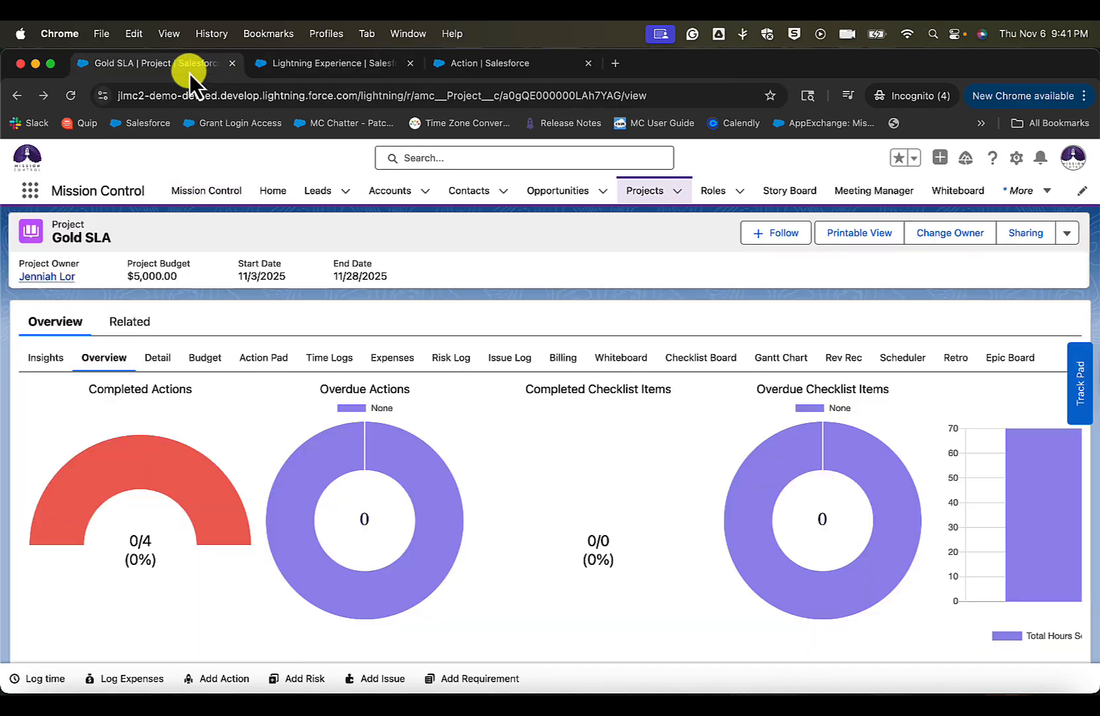
pyautogui.click(1068, 234)
pyautogui.click(1037, 414)
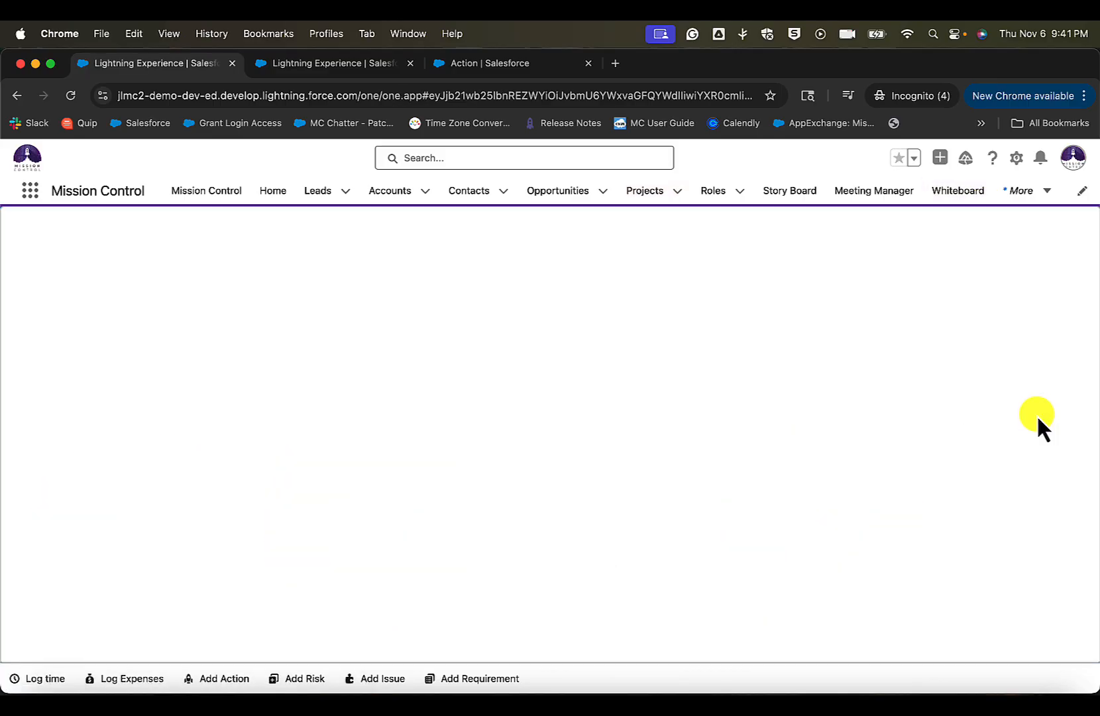
pyautogui.click(489, 63)
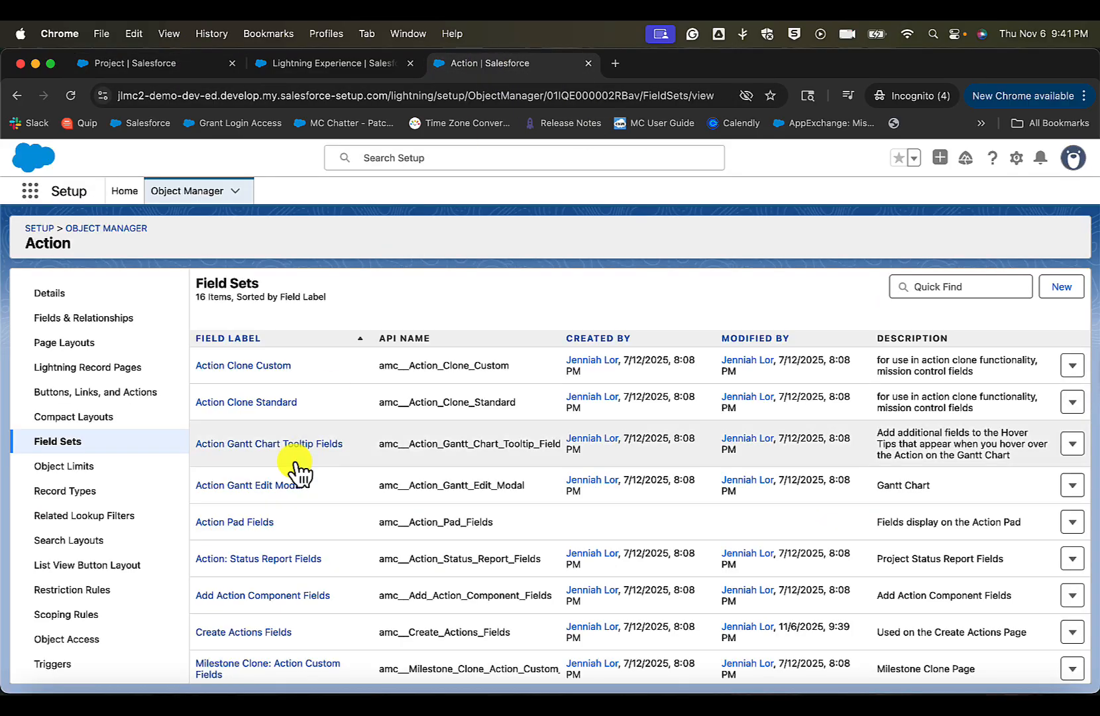
pyautogui.scroll(-3, 249, 603)
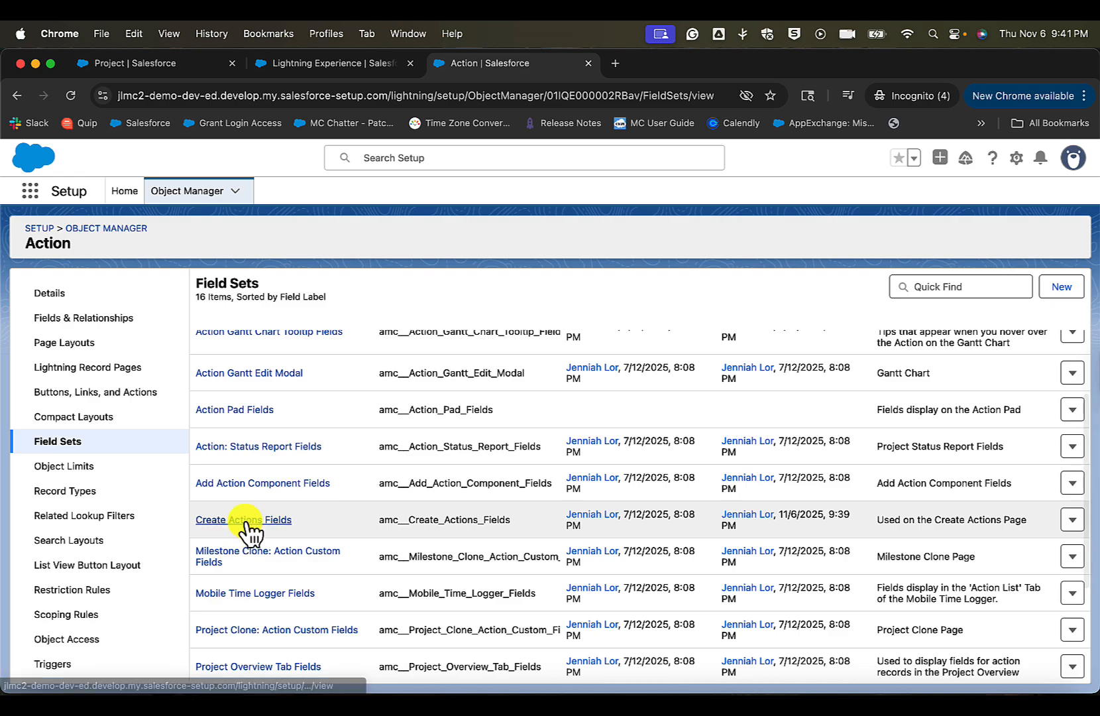
pyautogui.click(249, 520)
pyautogui.click(167, 70)
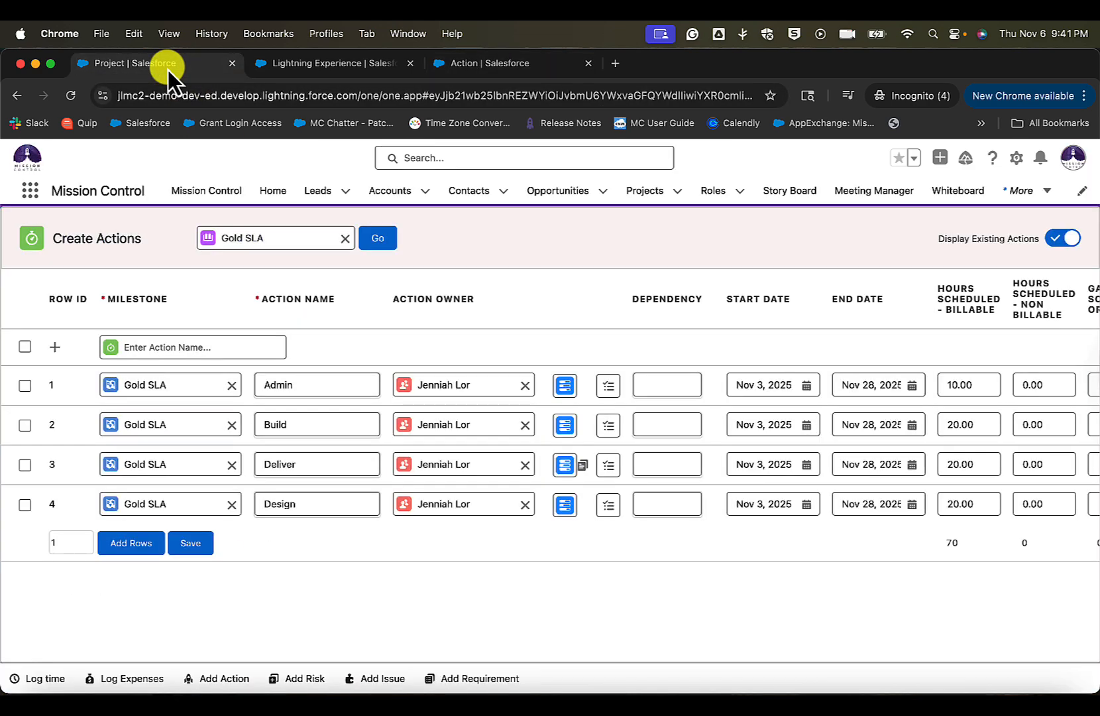
# - Examine the Create Actions column layout for Gold SLA, from Milestone, Action Name and Action Owner through to Gantt Sort Order and Notes
pyautogui.hscroll(10, 736, 450)
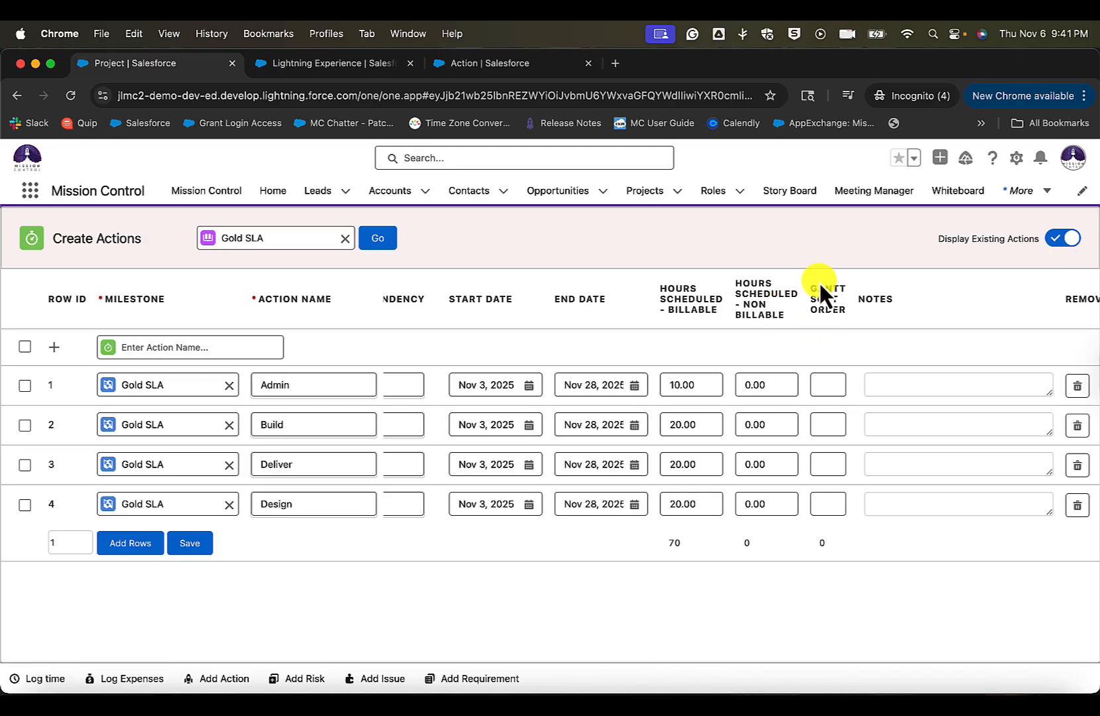
pyautogui.hscroll(2, 897, 325)
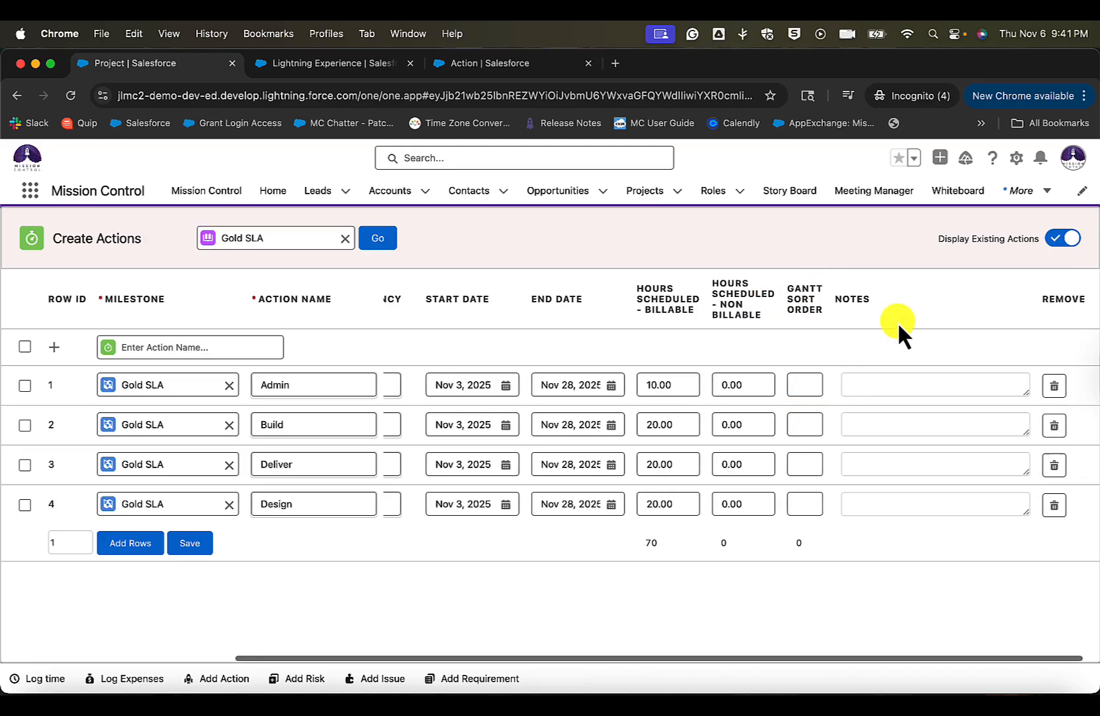
pyautogui.hscroll(-3, 737, 433)
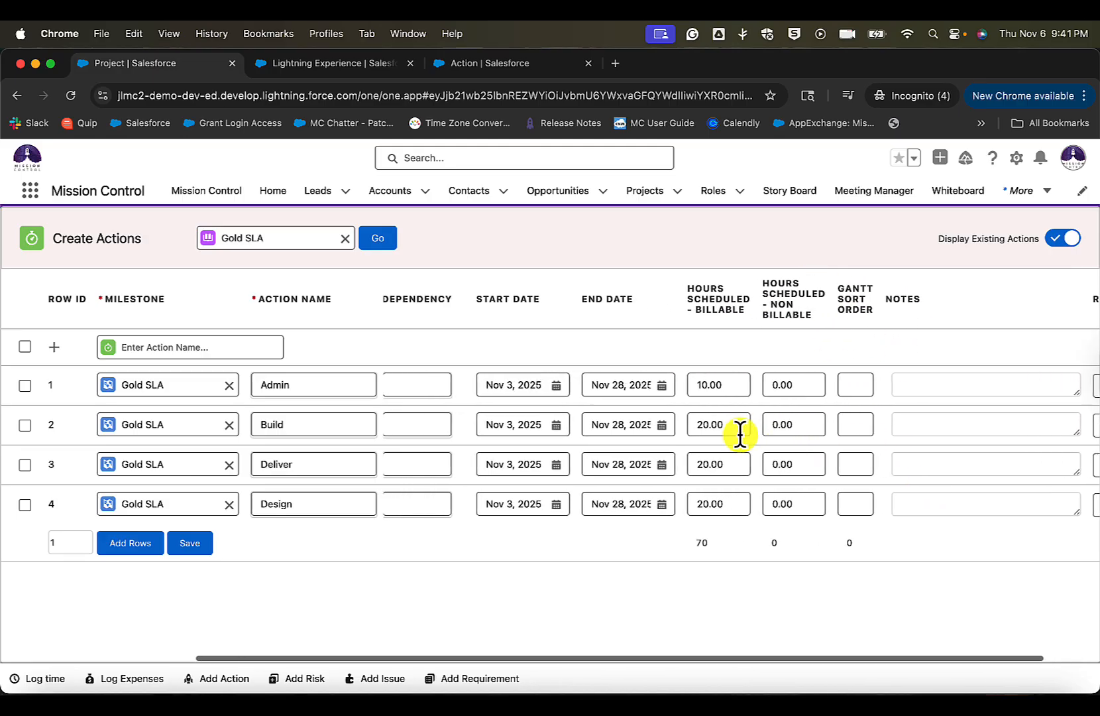
pyautogui.hscroll(3, 737, 433)
pyautogui.hscroll(-5, 740, 434)
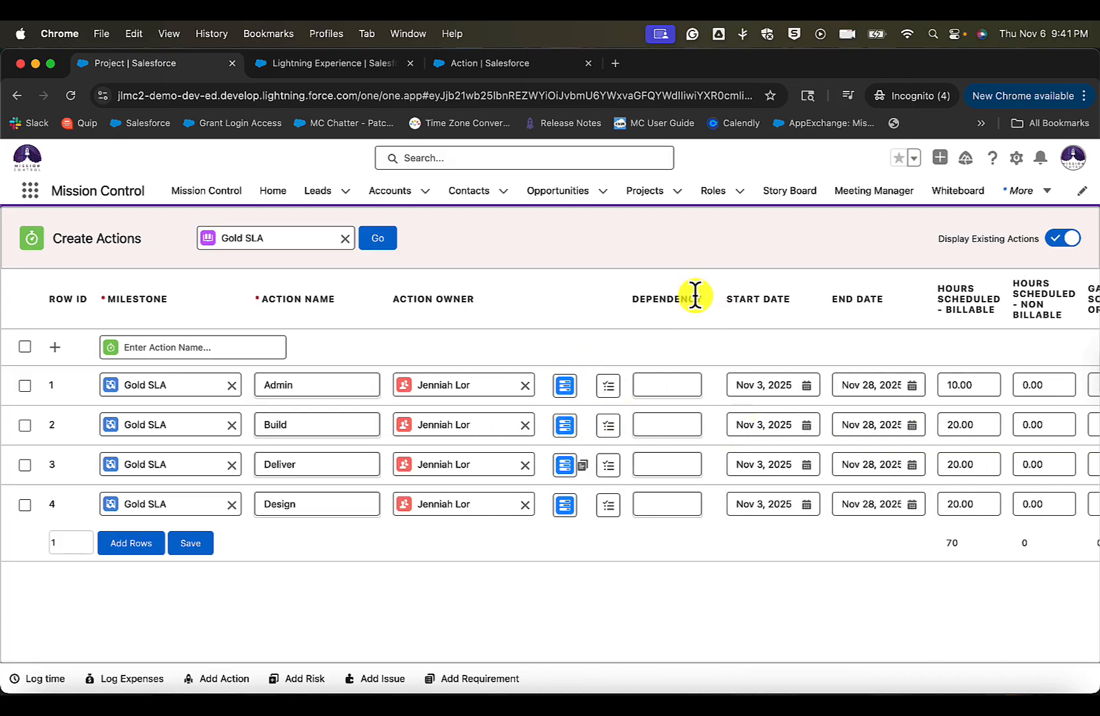
pyautogui.click(567, 300)
pyautogui.moveTo(471, 308); pyautogui.dragTo(103, 298)
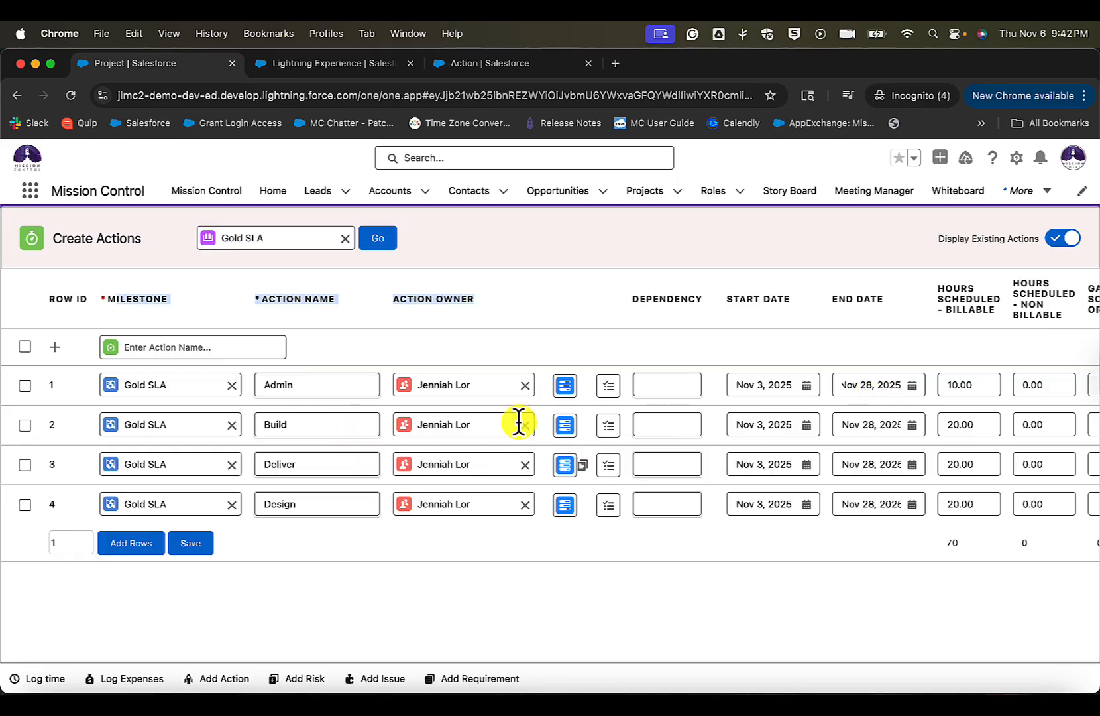
# - Set the Gantt Sort Order to 0 for Admin, 1 for Design, 2 for Build and 3 for Deliver
pyautogui.click(310, 465)
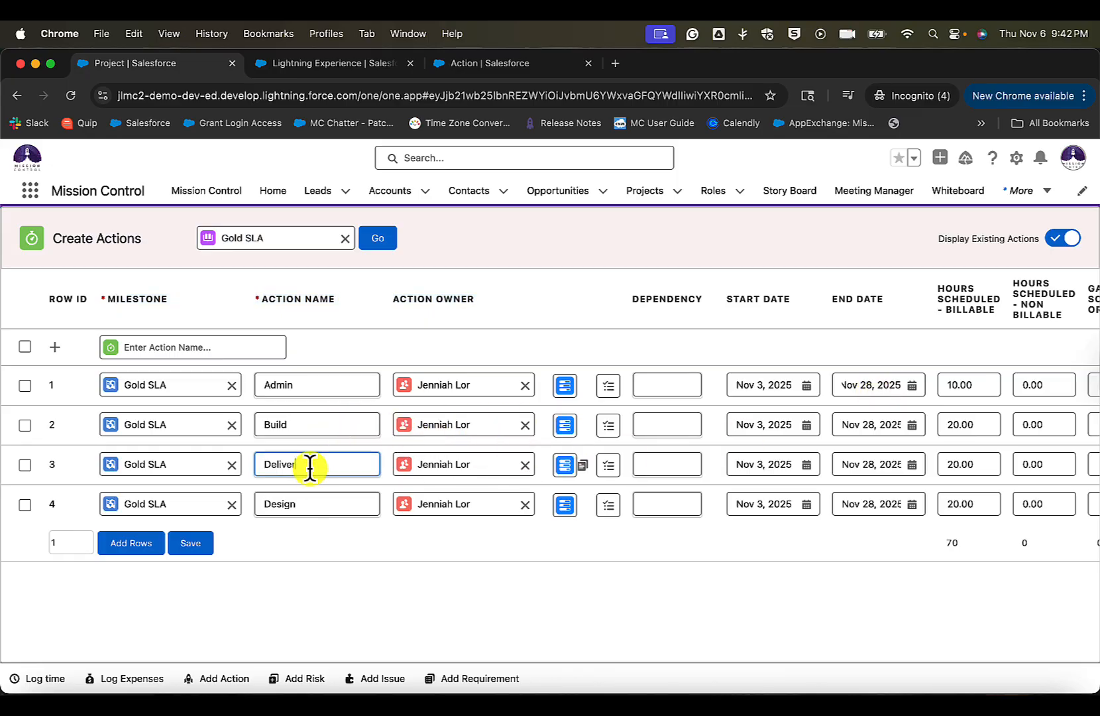
pyautogui.click(314, 504)
pyautogui.hscroll(2, 1020, 485)
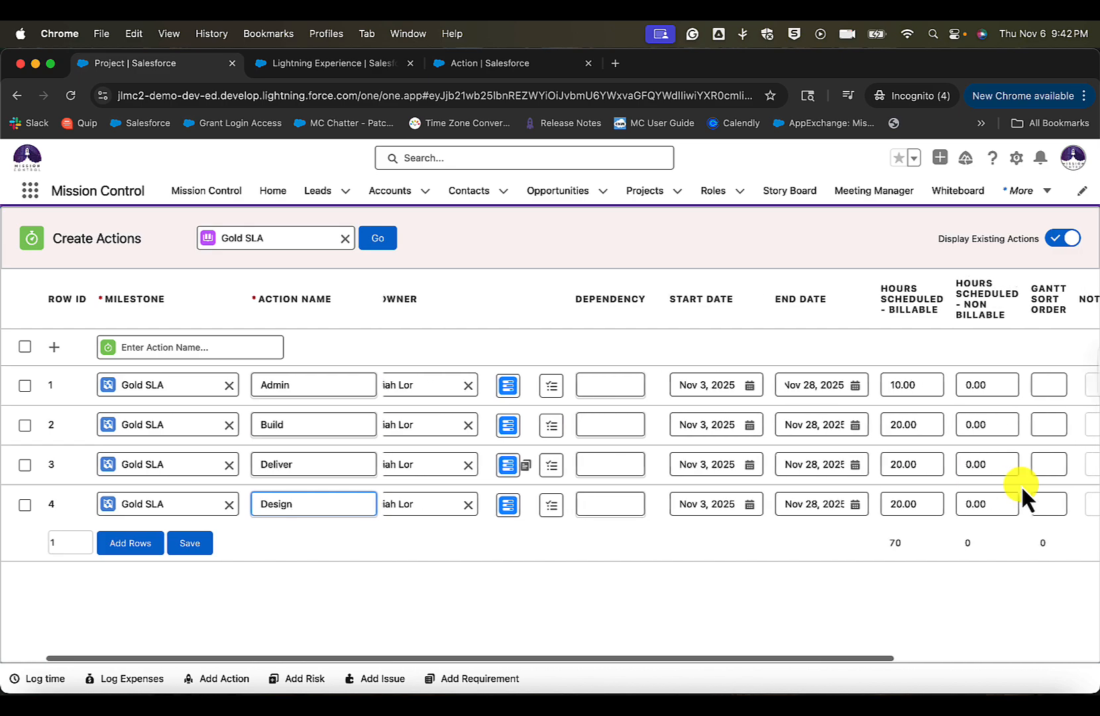
pyautogui.hscroll(3, 1020, 485)
pyautogui.click(981, 502)
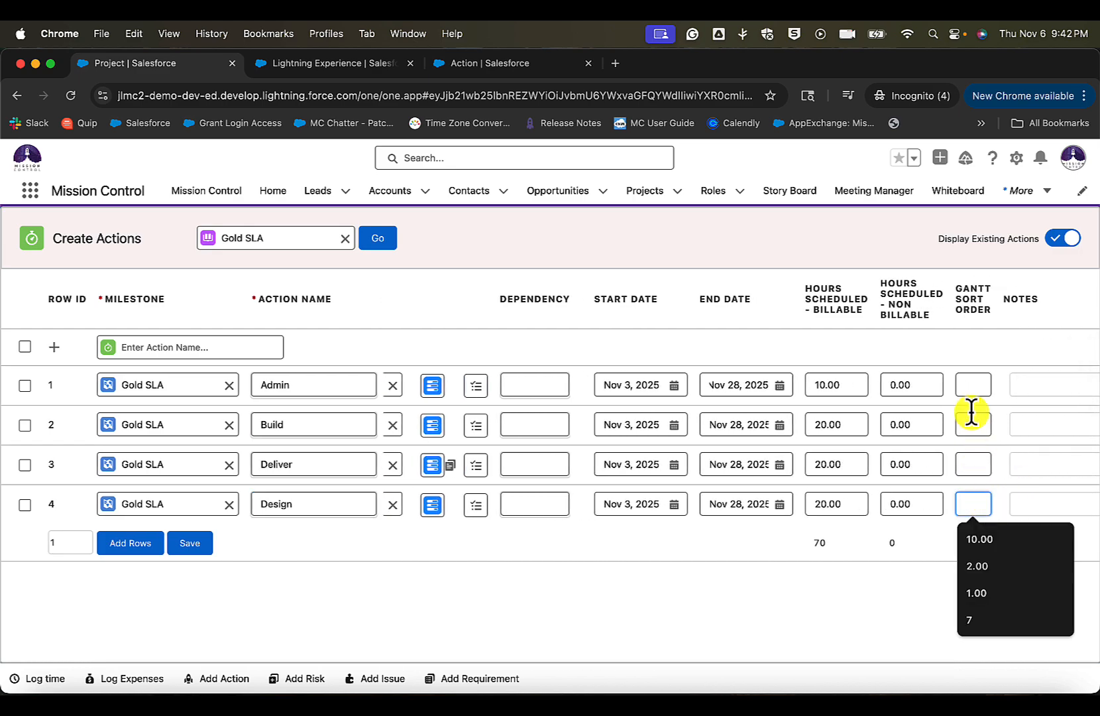
pyautogui.click(974, 388)
pyautogui.write('0')
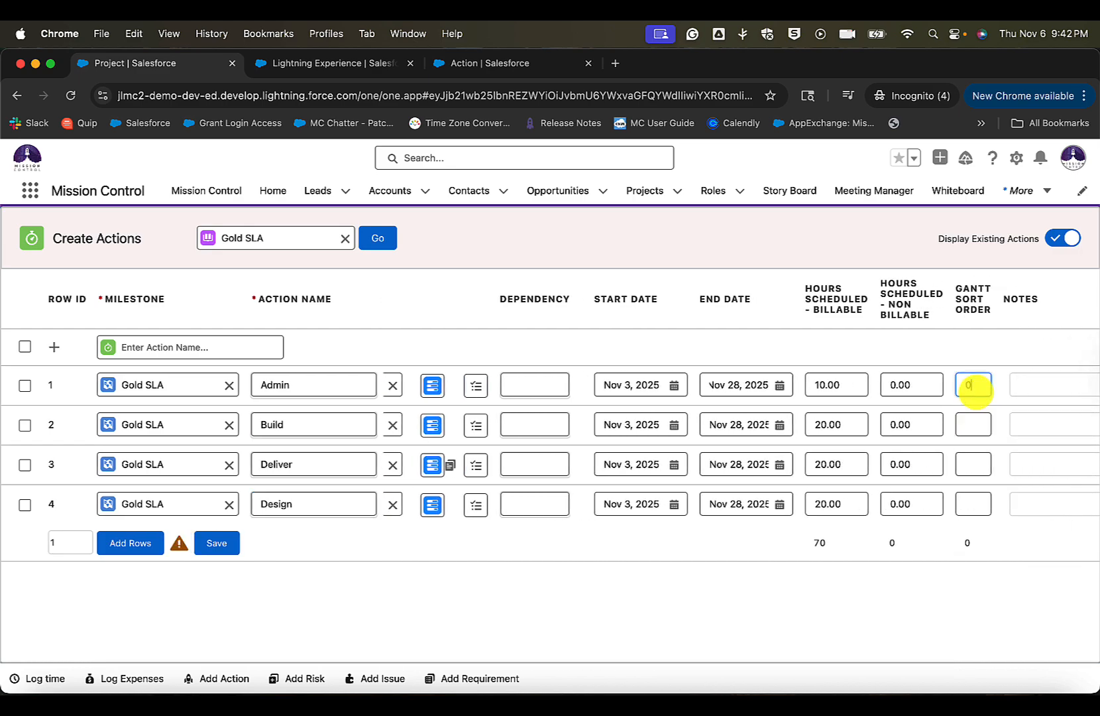
pyautogui.click(980, 512)
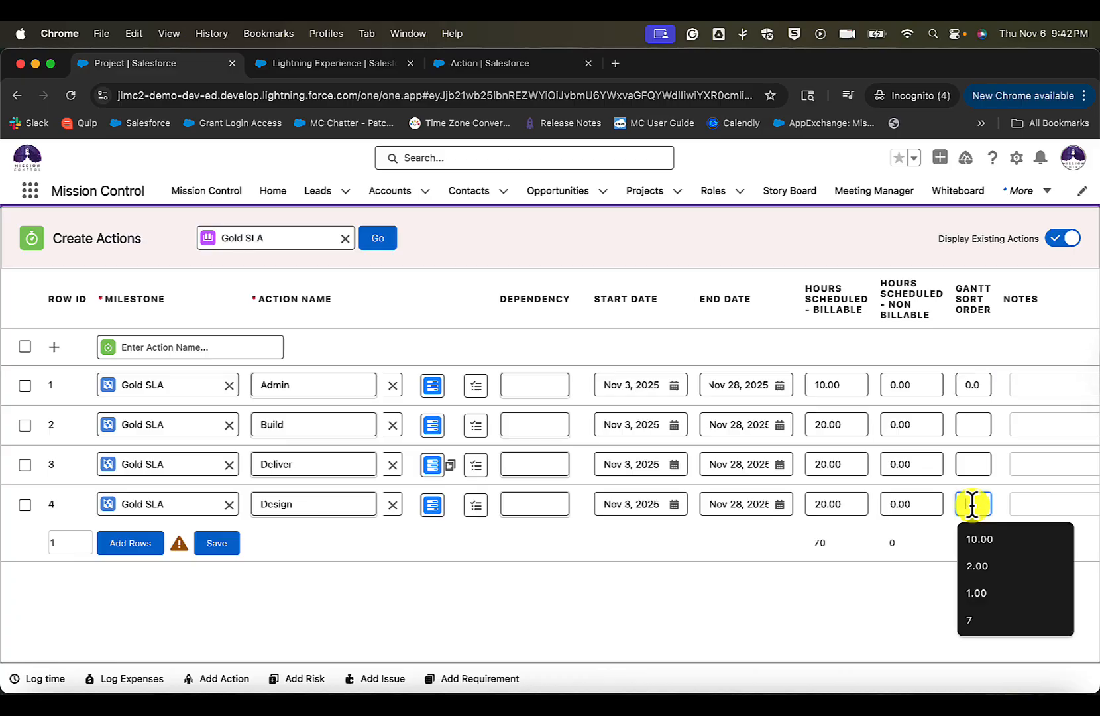
pyautogui.write('1')
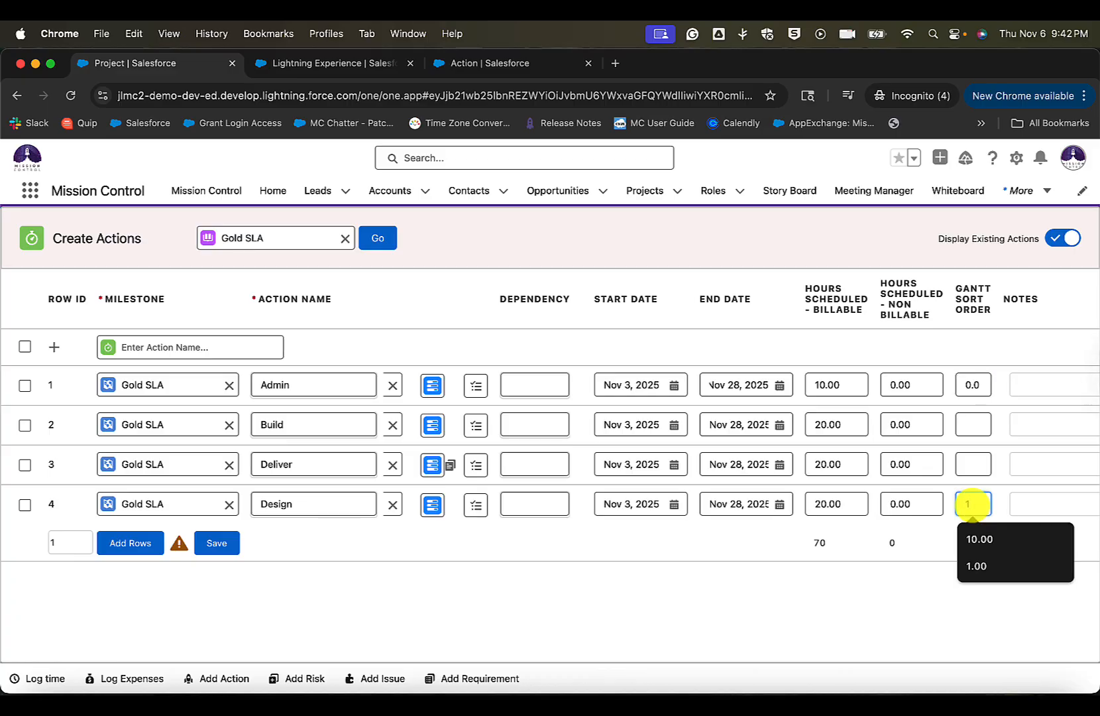
pyautogui.click(971, 424)
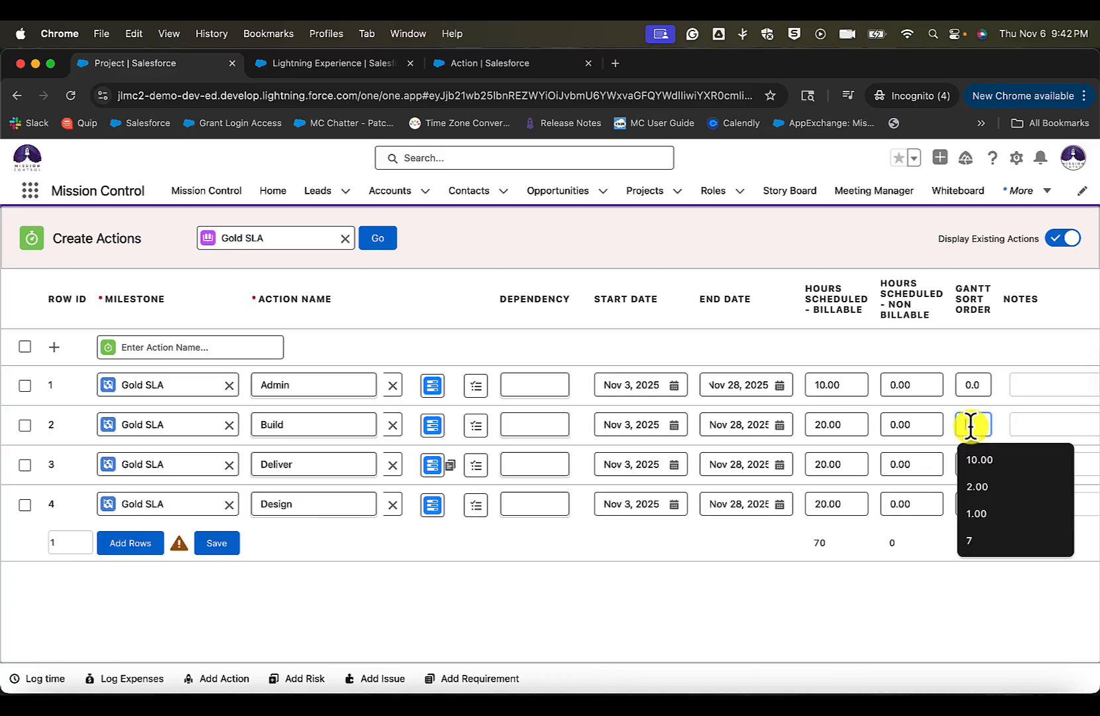
pyautogui.write('2')
pyautogui.click(961, 464)
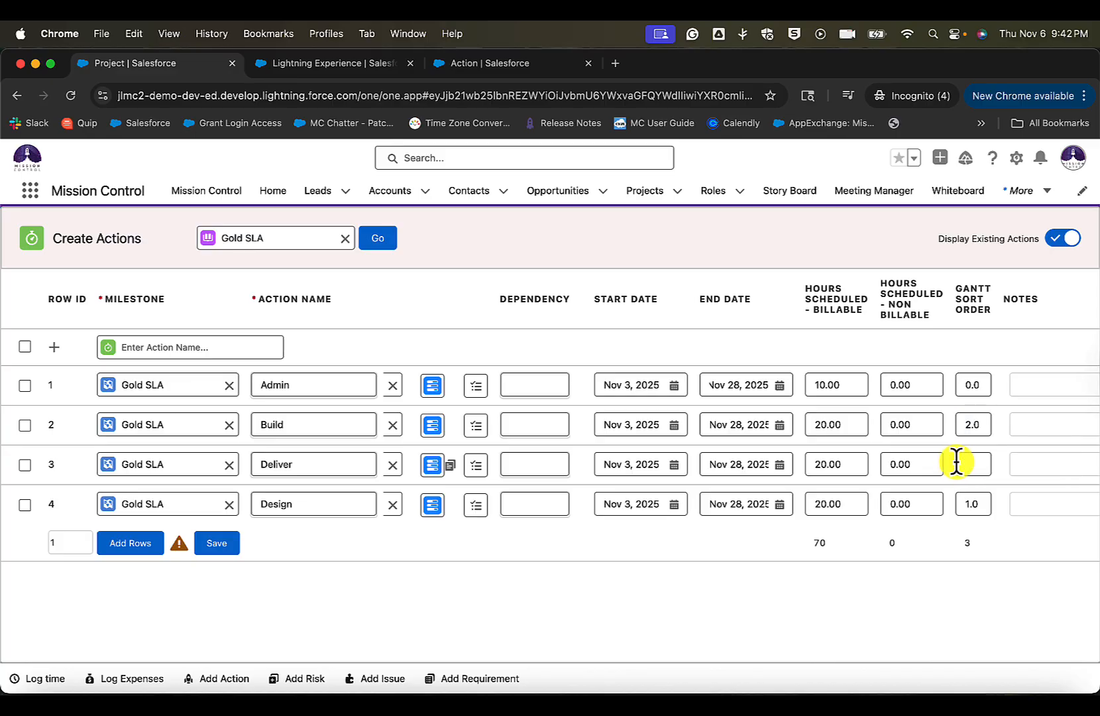
pyautogui.write('3')
# - Look at the Notes column and open the Action Checklist of the Admin action
pyautogui.hscroll(3, 937, 489)
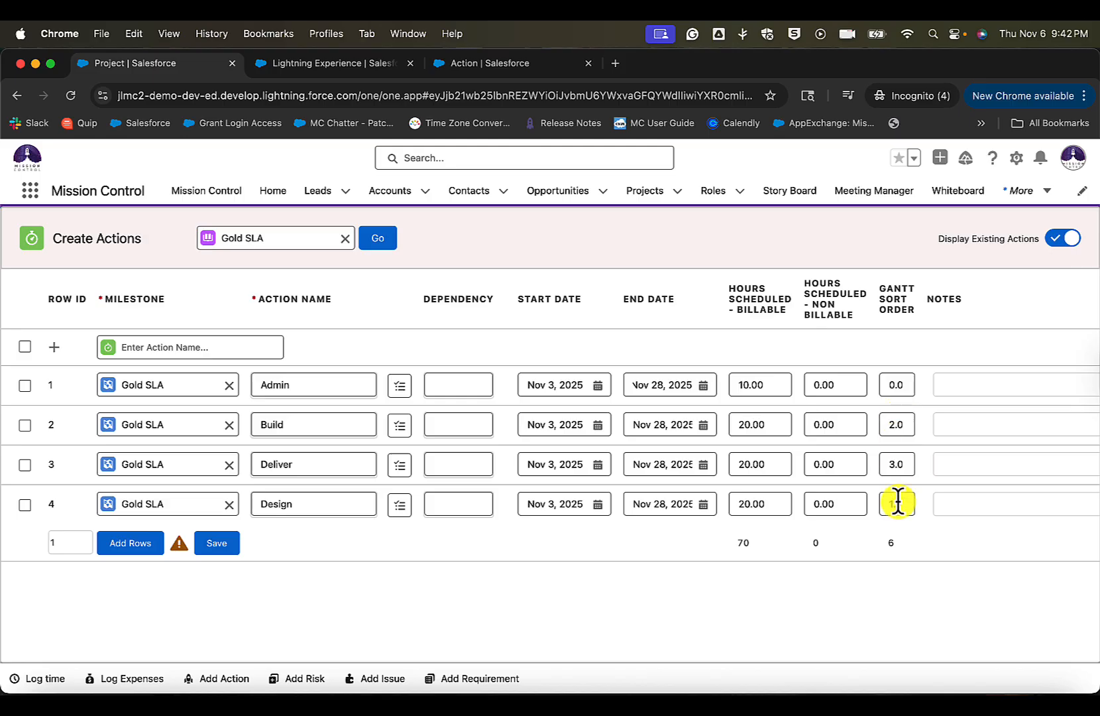
pyautogui.hscroll(3, 860, 495)
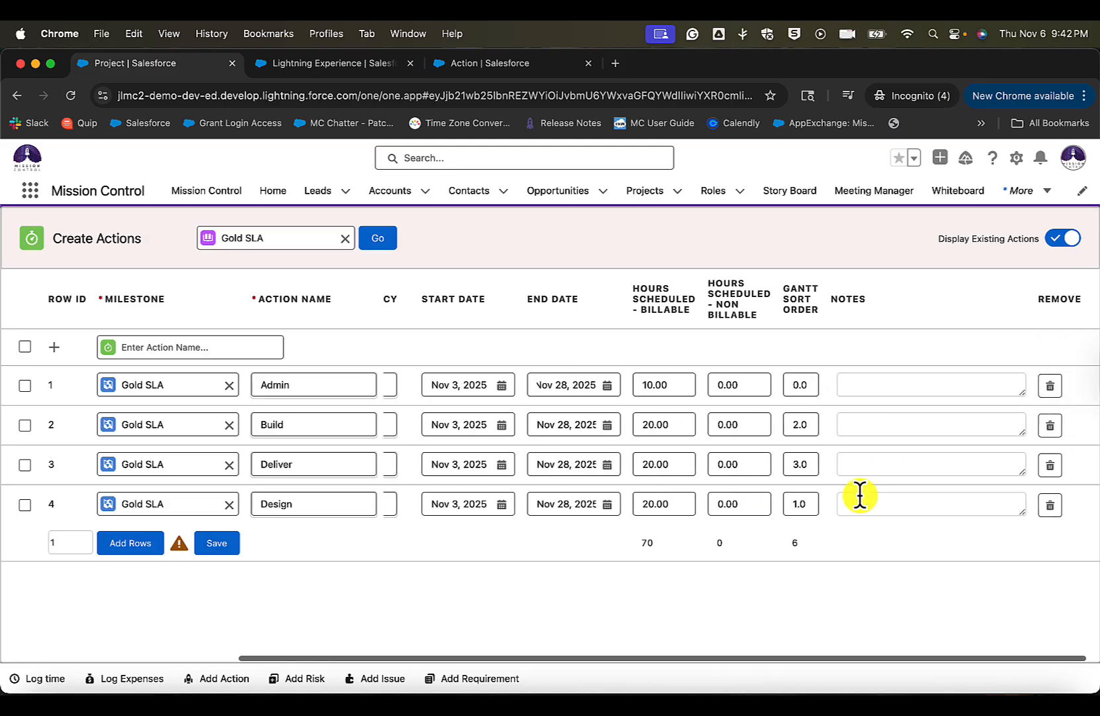
pyautogui.click(878, 426)
pyautogui.hscroll(-5, 645, 467)
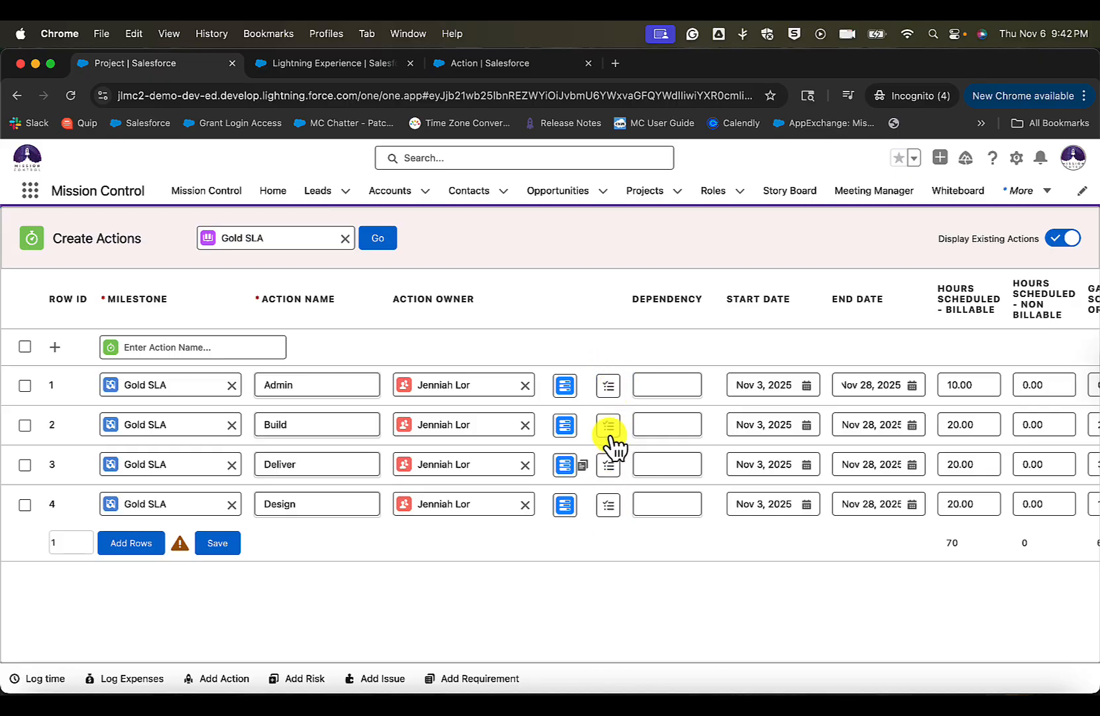
pyautogui.click(611, 387)
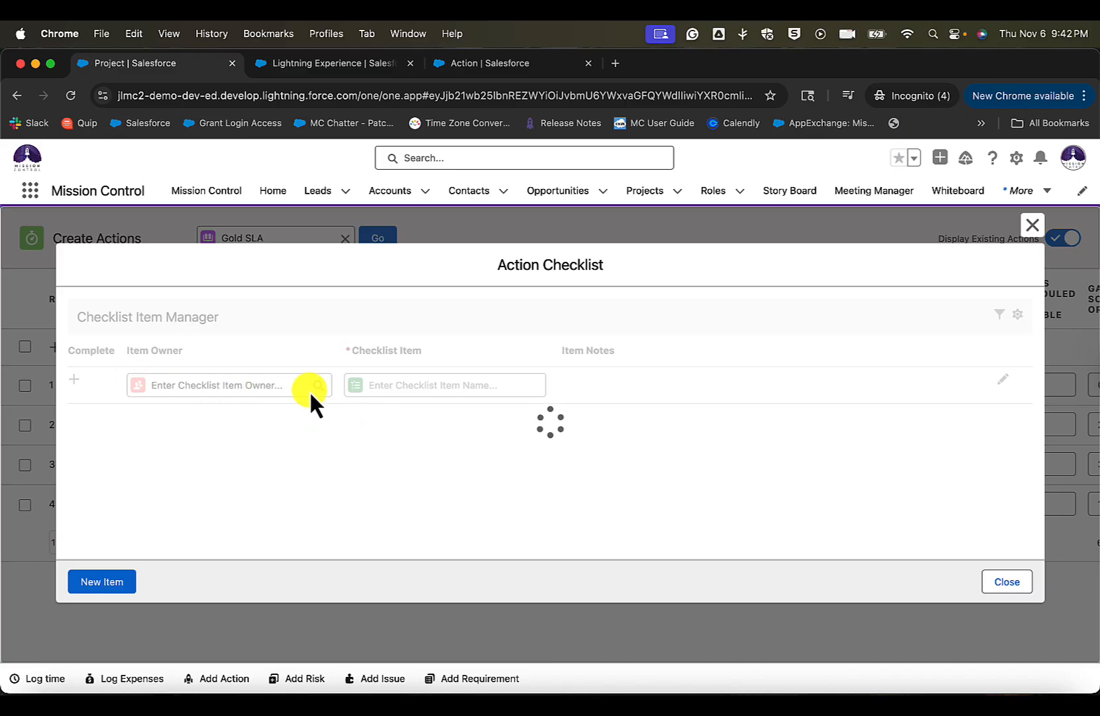
# - Add two checklist items, Call Customer and Confirm Build, to the Admin action's checklist
pyautogui.click(391, 384)
pyautogui.write('Call Customer')
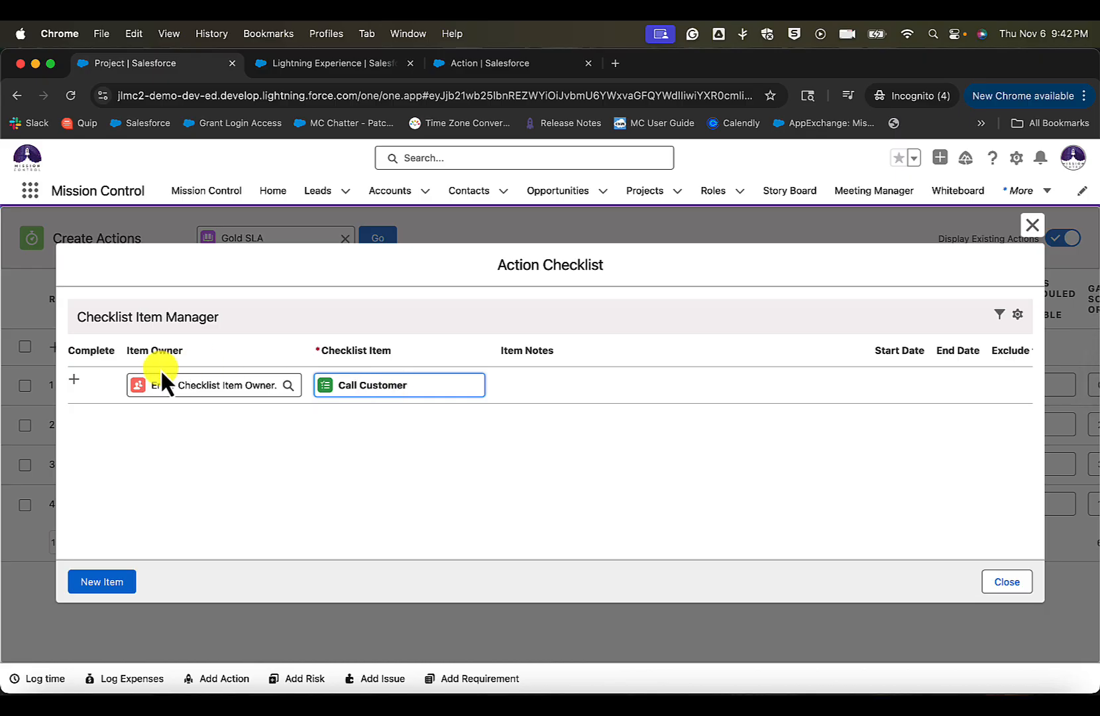
pyautogui.click(75, 378)
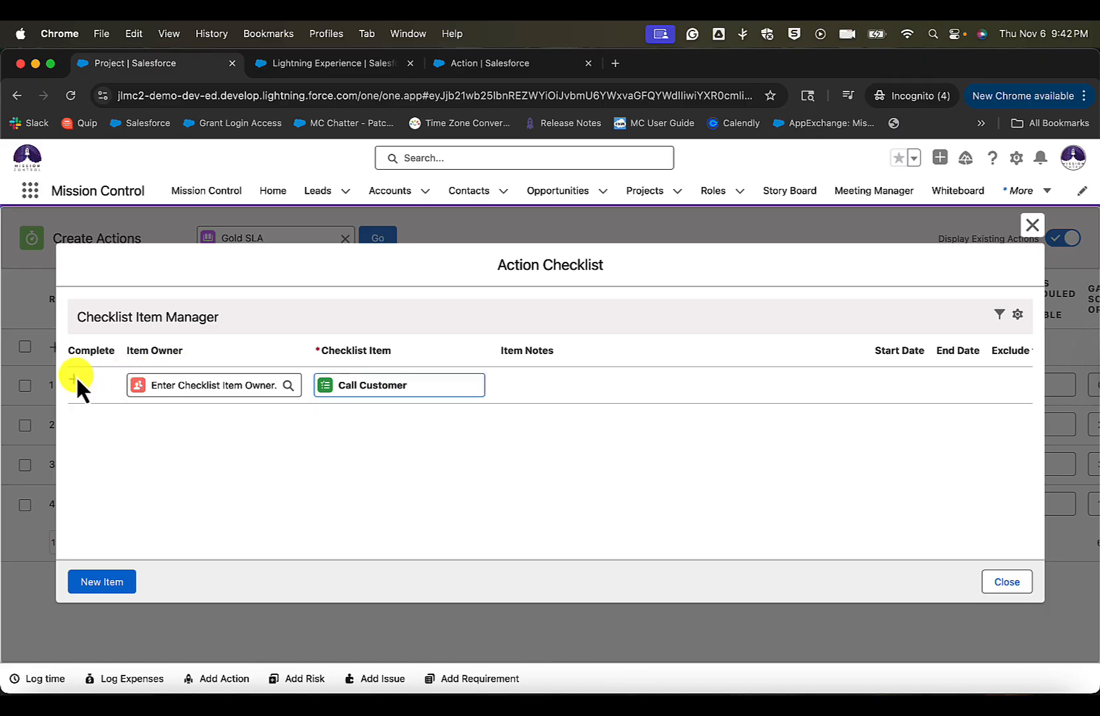
pyautogui.click(393, 392)
pyautogui.write('Conf')
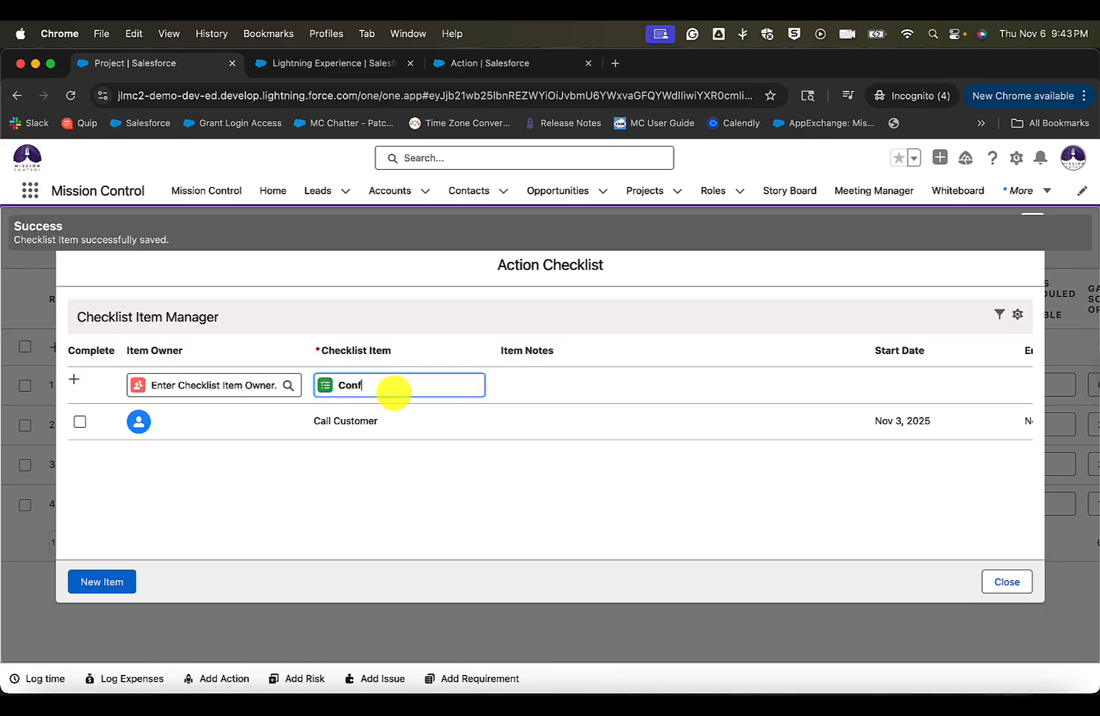
pyautogui.write('irm Build')
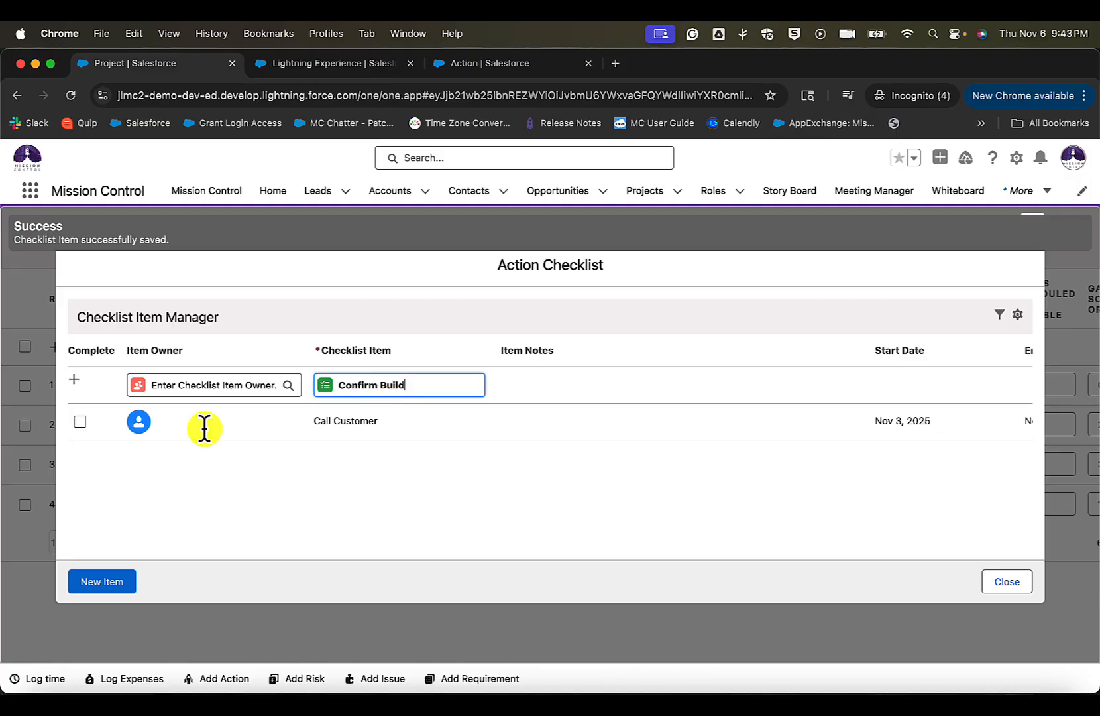
pyautogui.click(73, 378)
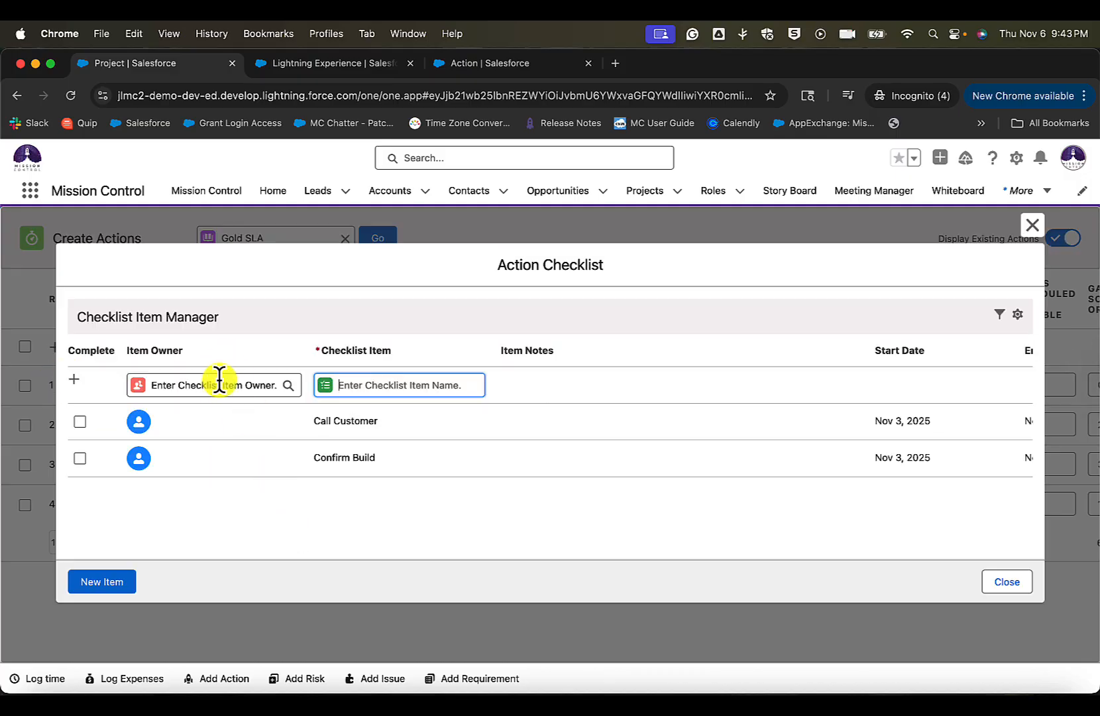
# - Edit the Call Customer checklist item, assign it to the same team member who owns the Gold SLA actions, and save it
pyautogui.click(219, 383)
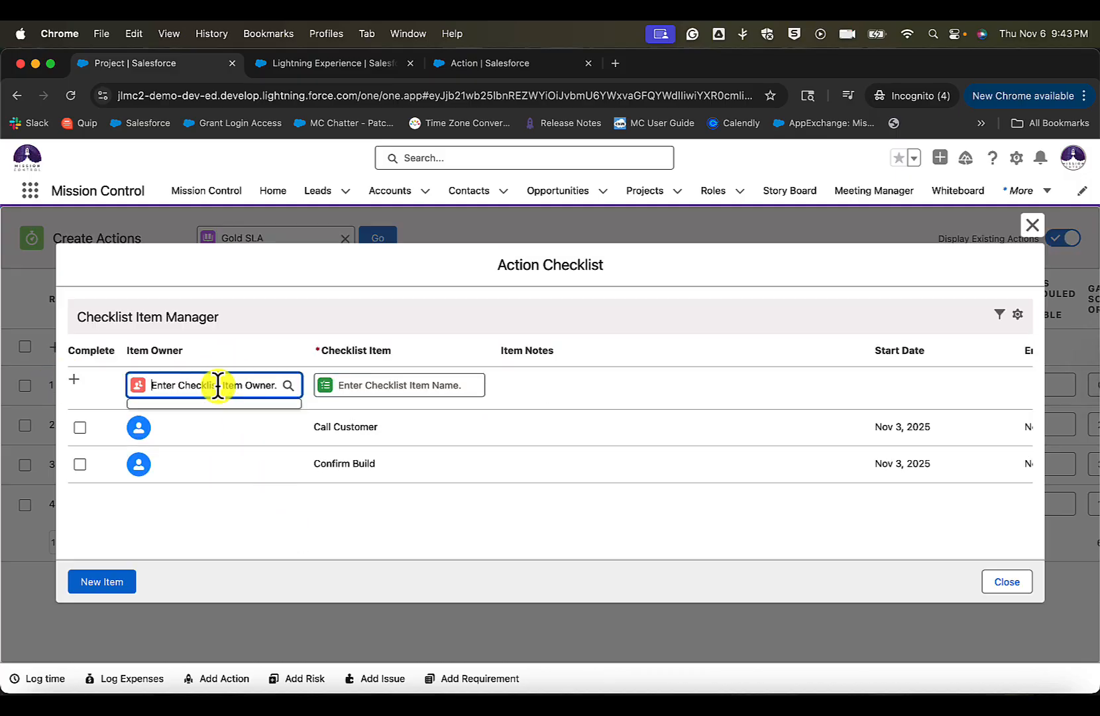
pyautogui.click(442, 424)
pyautogui.hscroll(5, 442, 425)
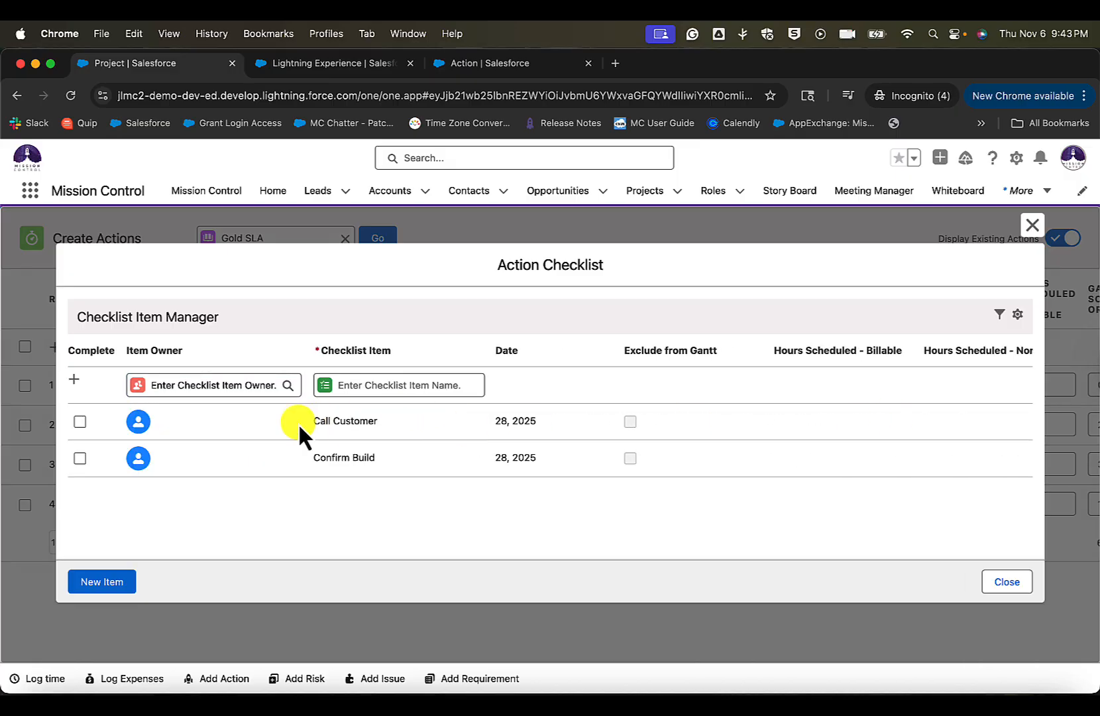
pyautogui.hscroll(5, 617, 439)
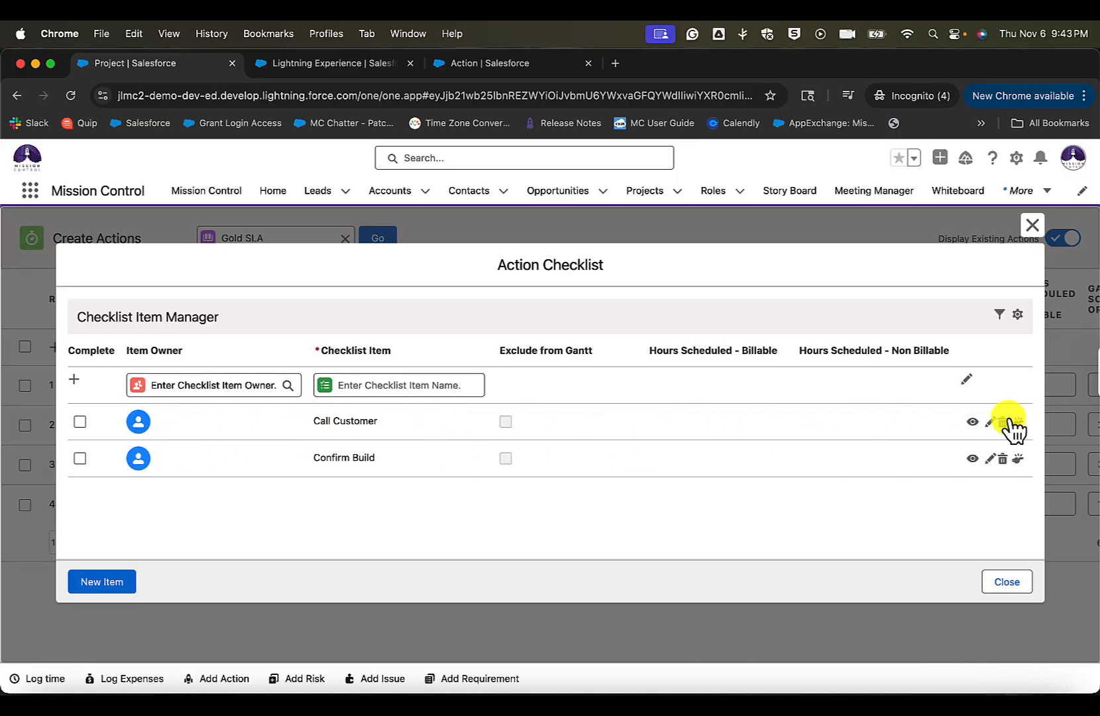
pyautogui.click(991, 422)
pyautogui.click(217, 428)
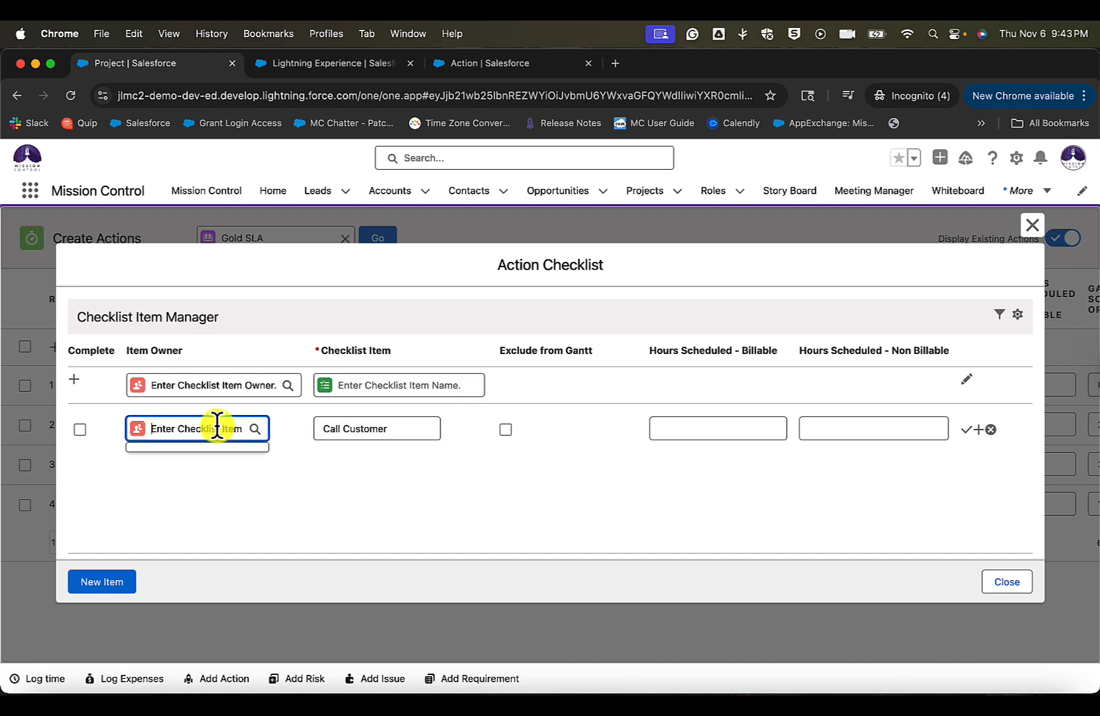
pyautogui.write('jen')
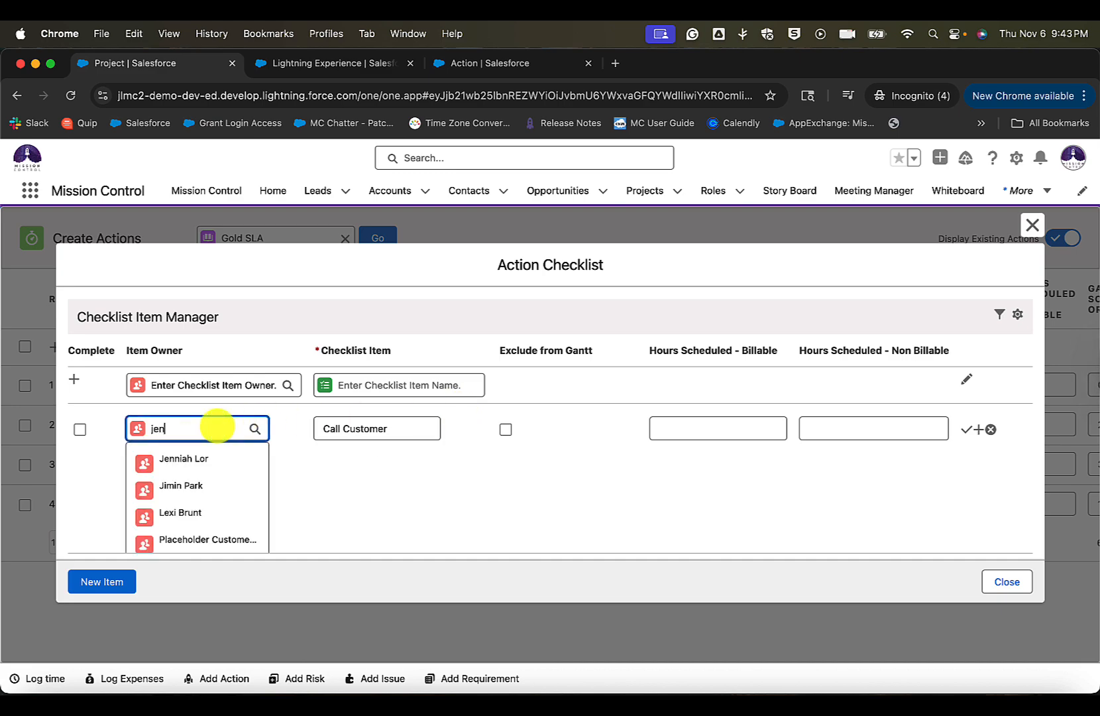
pyautogui.write('ni')
pyautogui.click(199, 460)
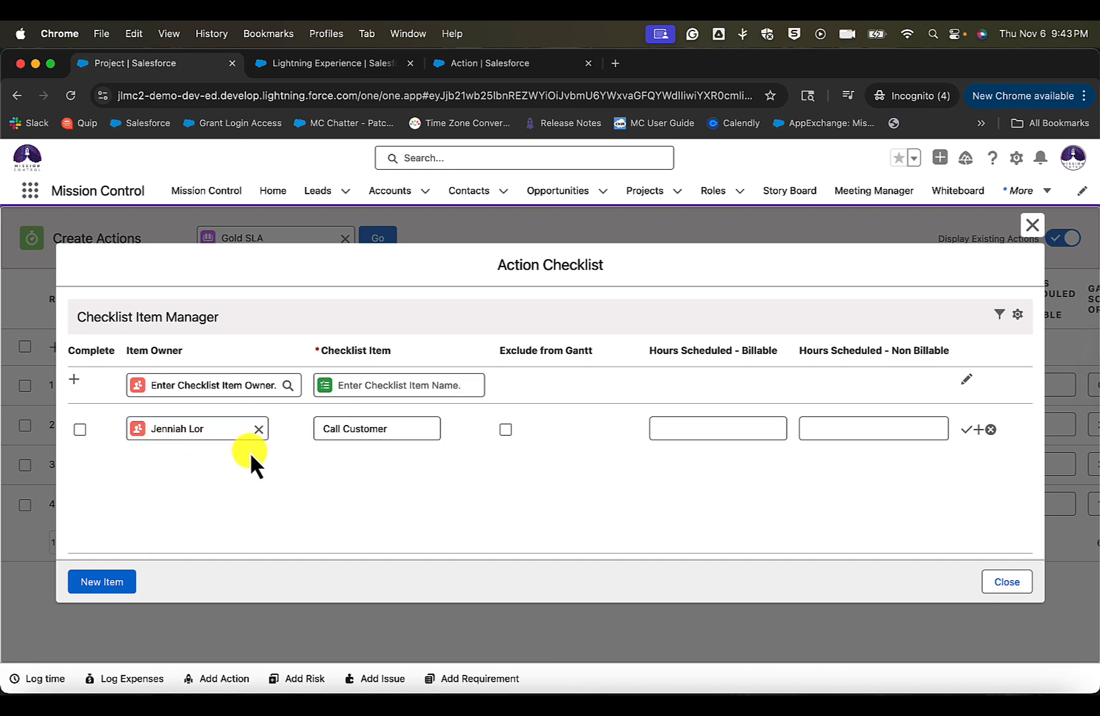
pyautogui.click(969, 429)
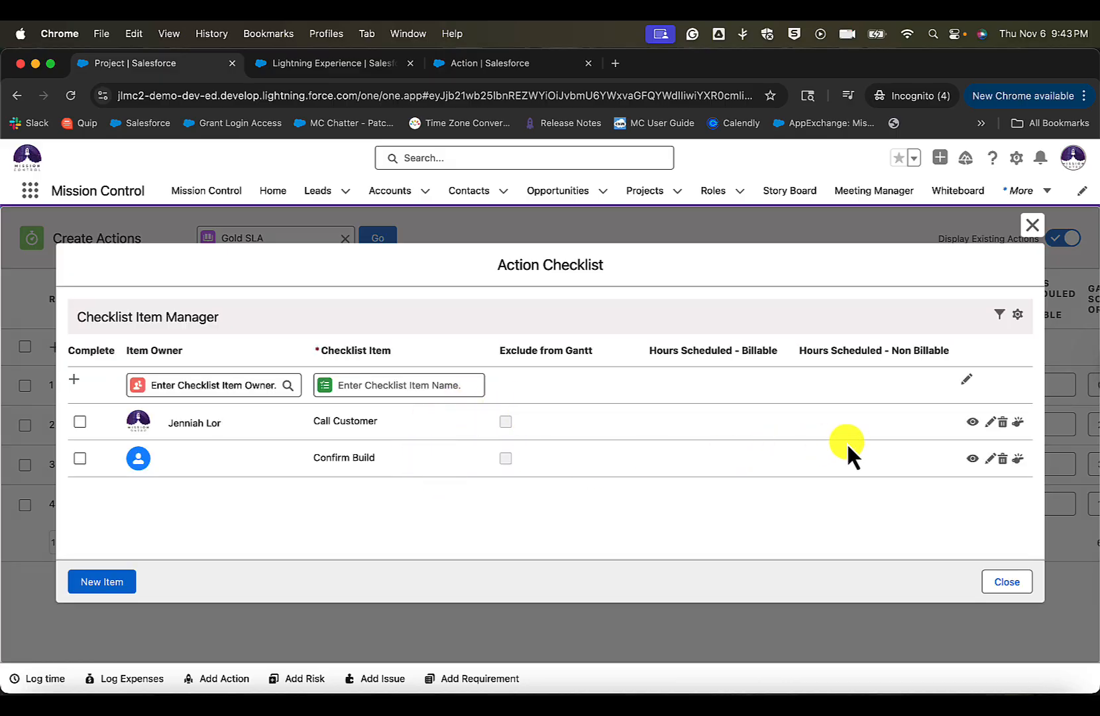
# - Assign the Confirm Build checklist item to the second suggested team member, save it and close the Action Checklist
pyautogui.click(991, 461)
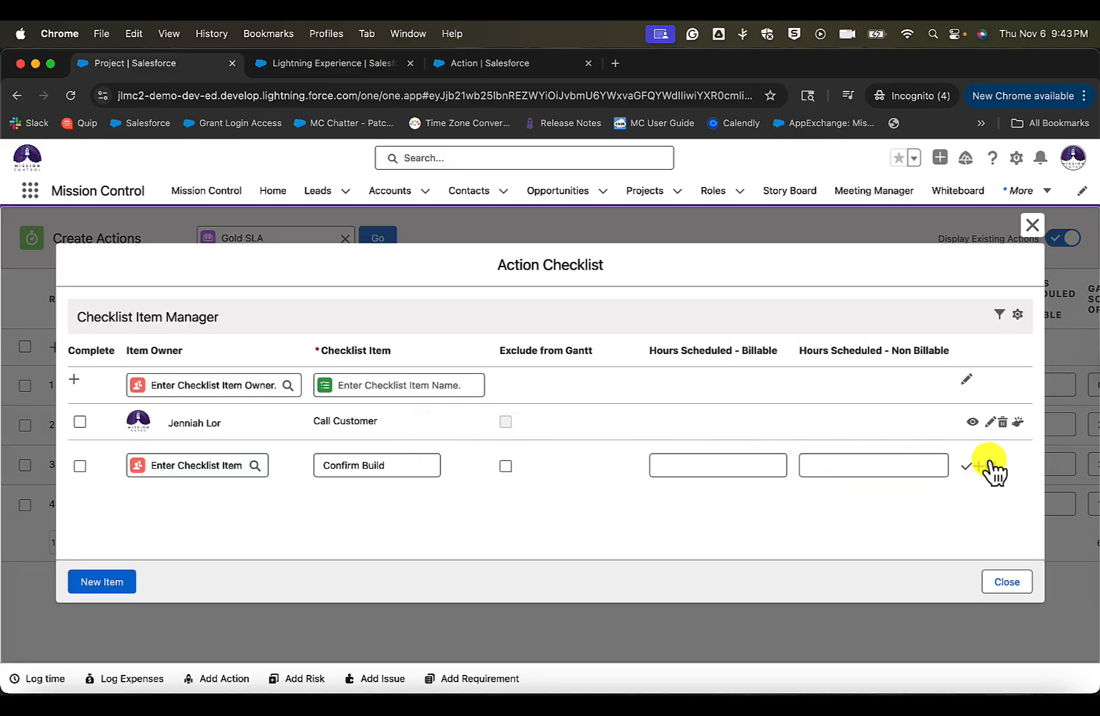
pyautogui.click(212, 466)
pyautogui.click(213, 521)
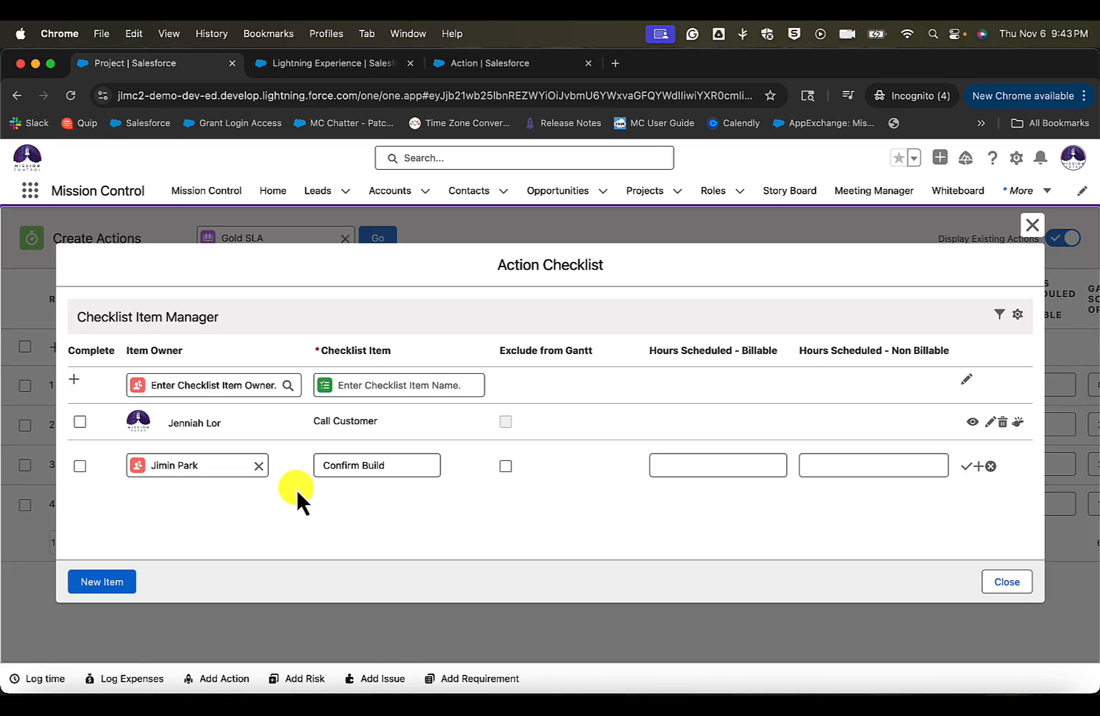
pyautogui.hscroll(2, 420, 453)
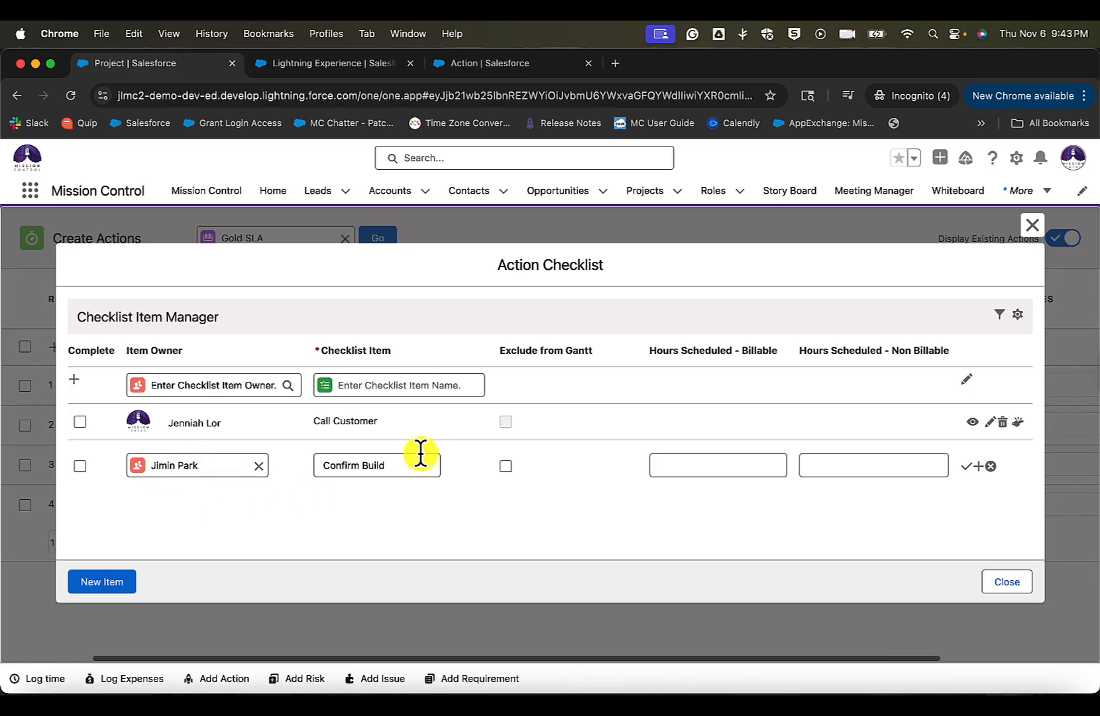
pyautogui.click(967, 468)
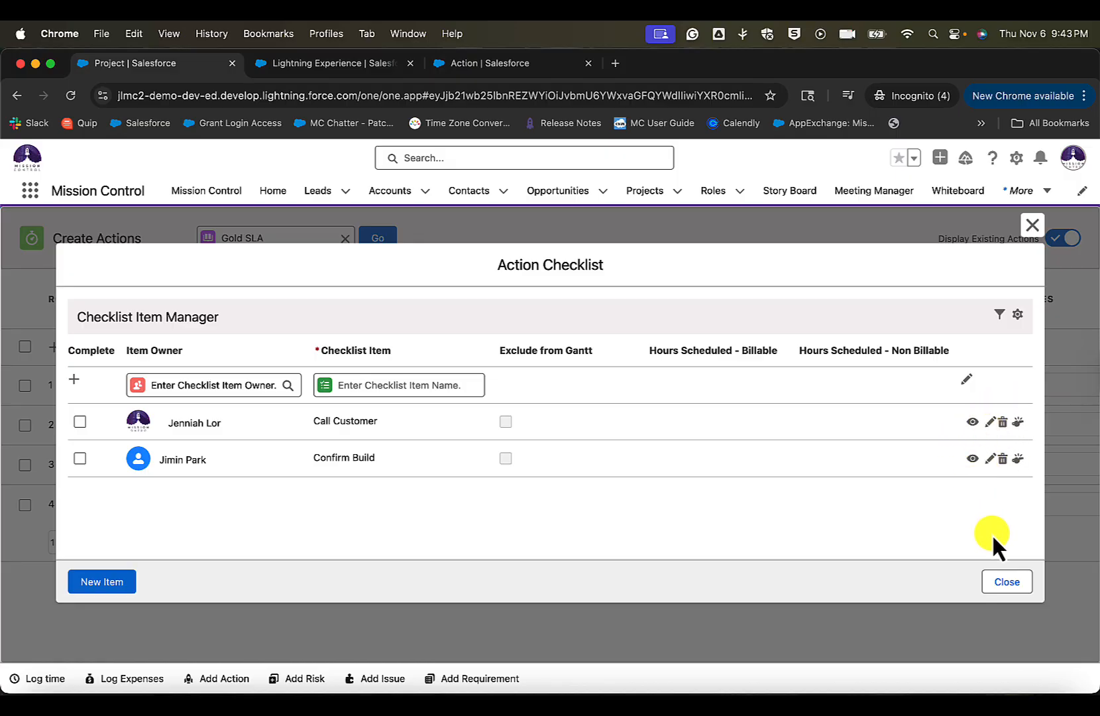
pyautogui.click(1014, 580)
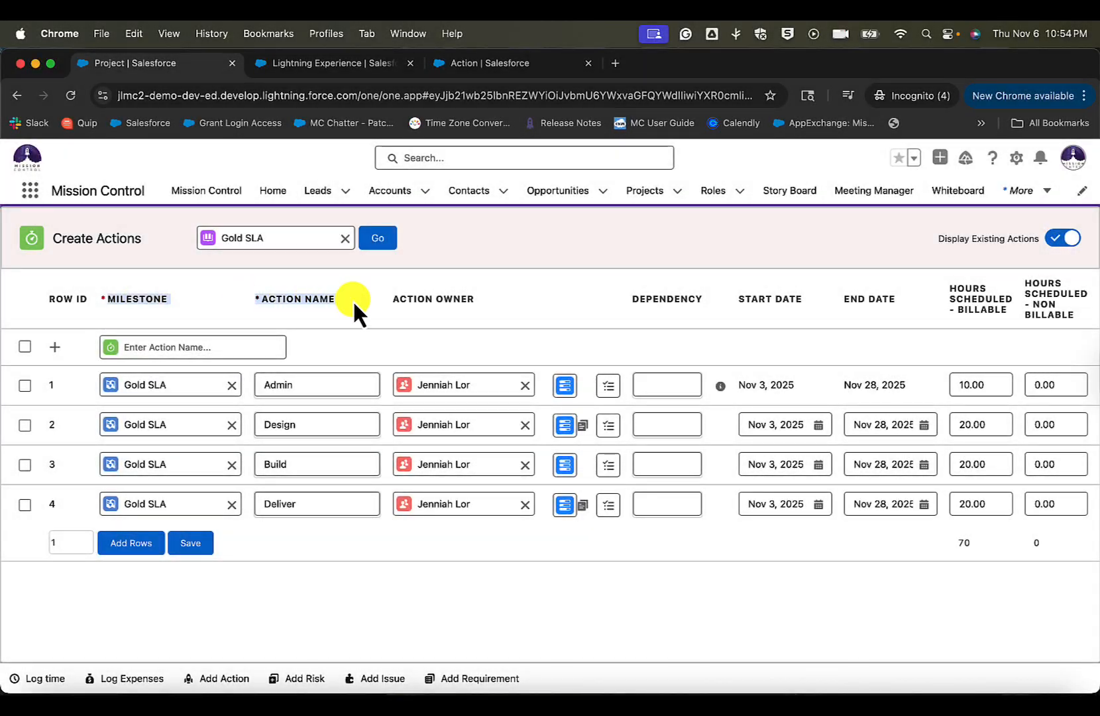
# - Enable Hide Dependency Field in the Create Actions Page Settings and save the settings
pyautogui.moveTo(354, 305); pyautogui.dragTo(468, 302)
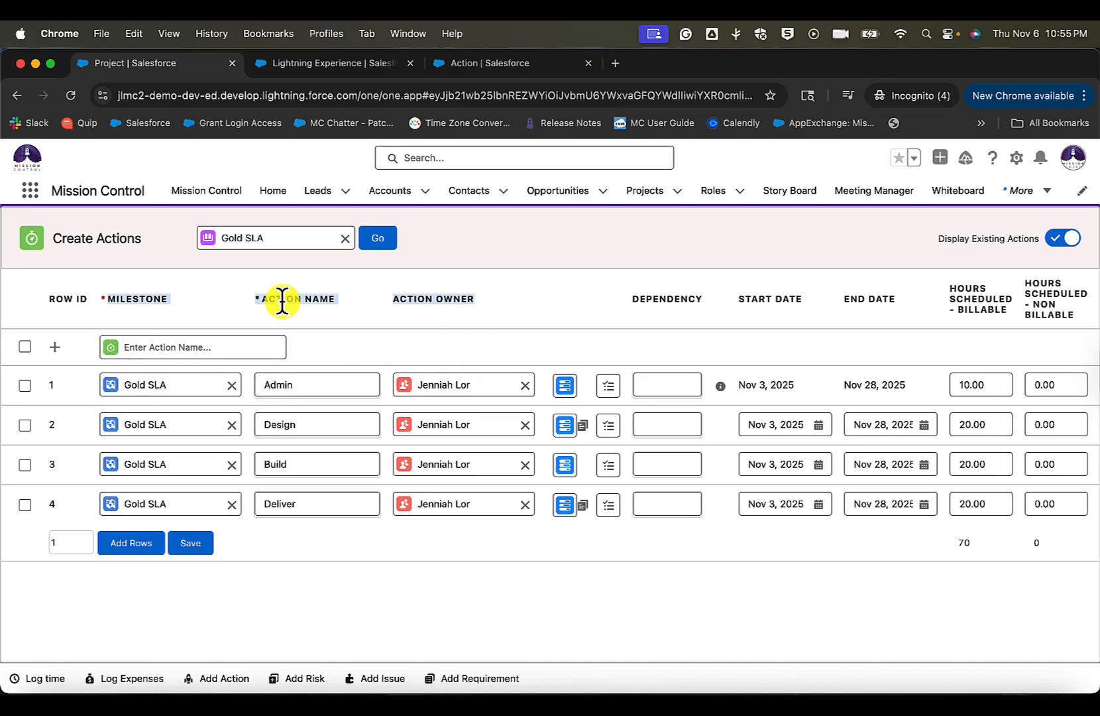
pyautogui.click(601, 320)
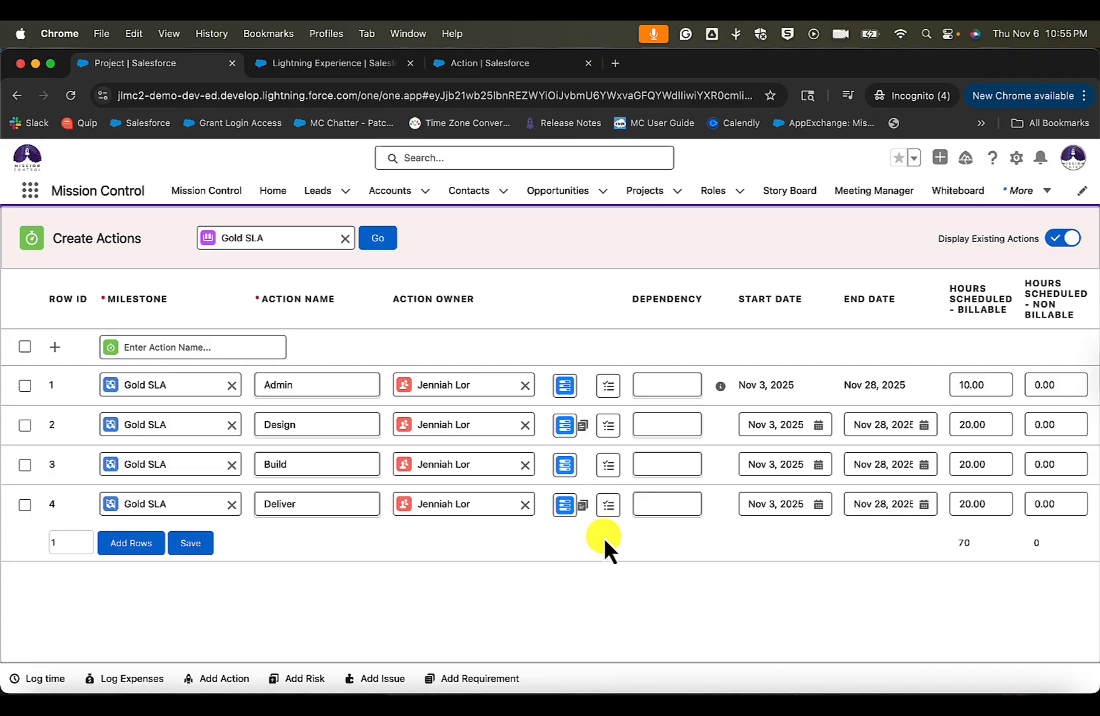
pyautogui.moveTo(633, 297); pyautogui.dragTo(704, 304)
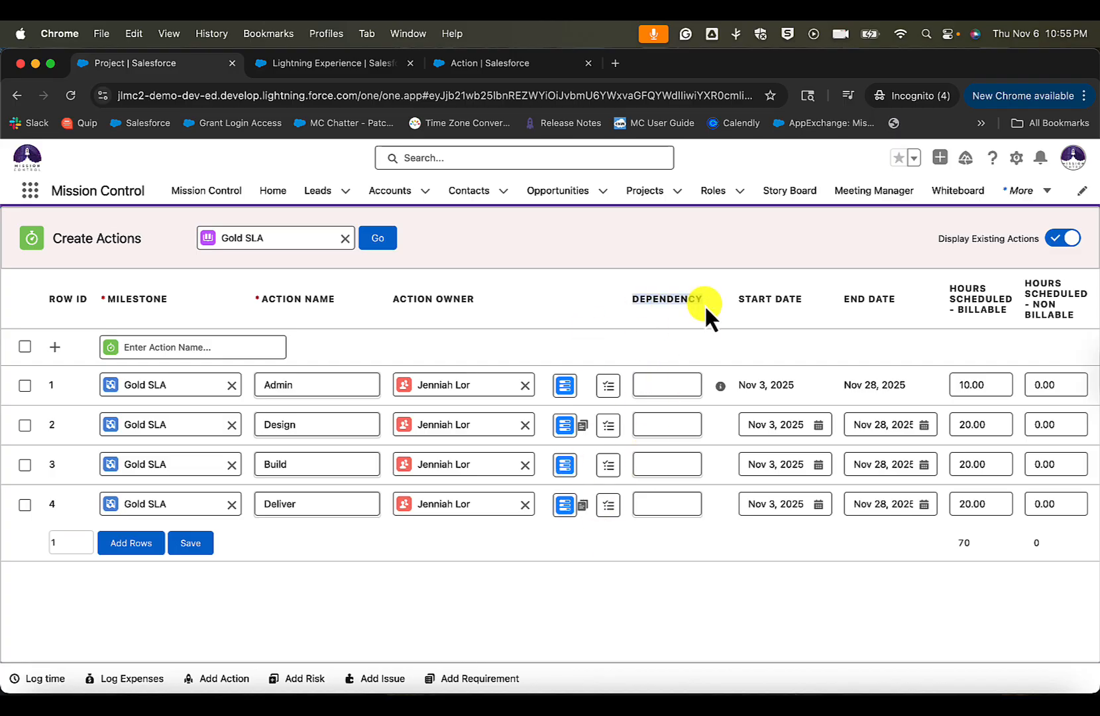
pyautogui.click(651, 300)
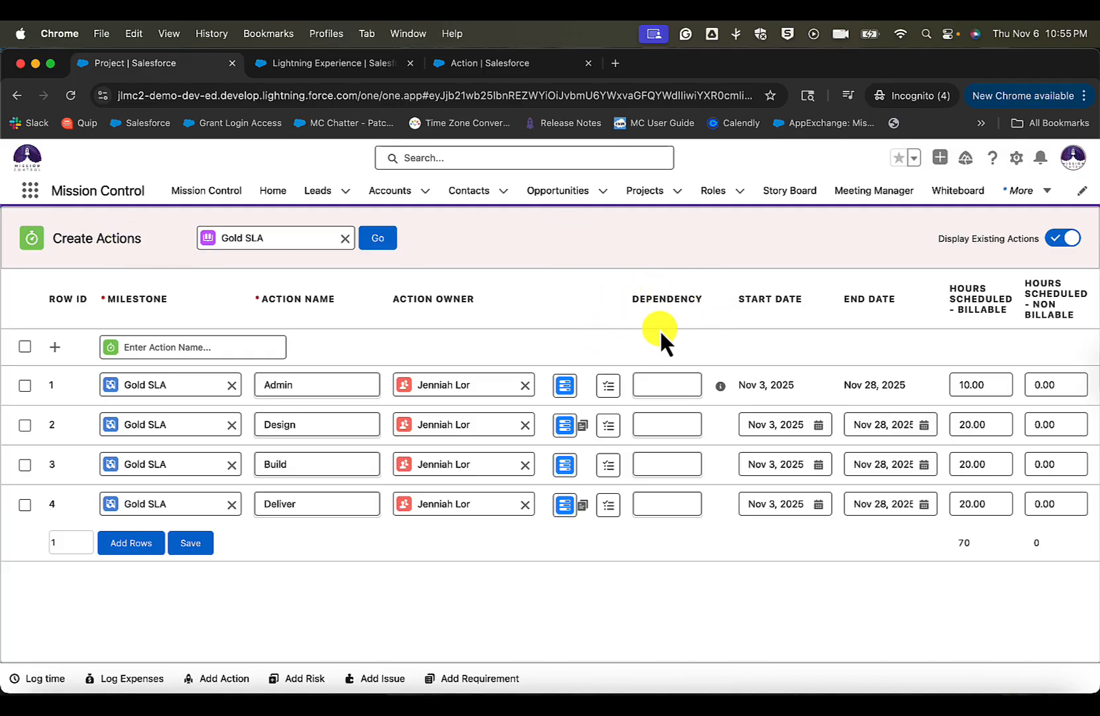
pyautogui.click(297, 64)
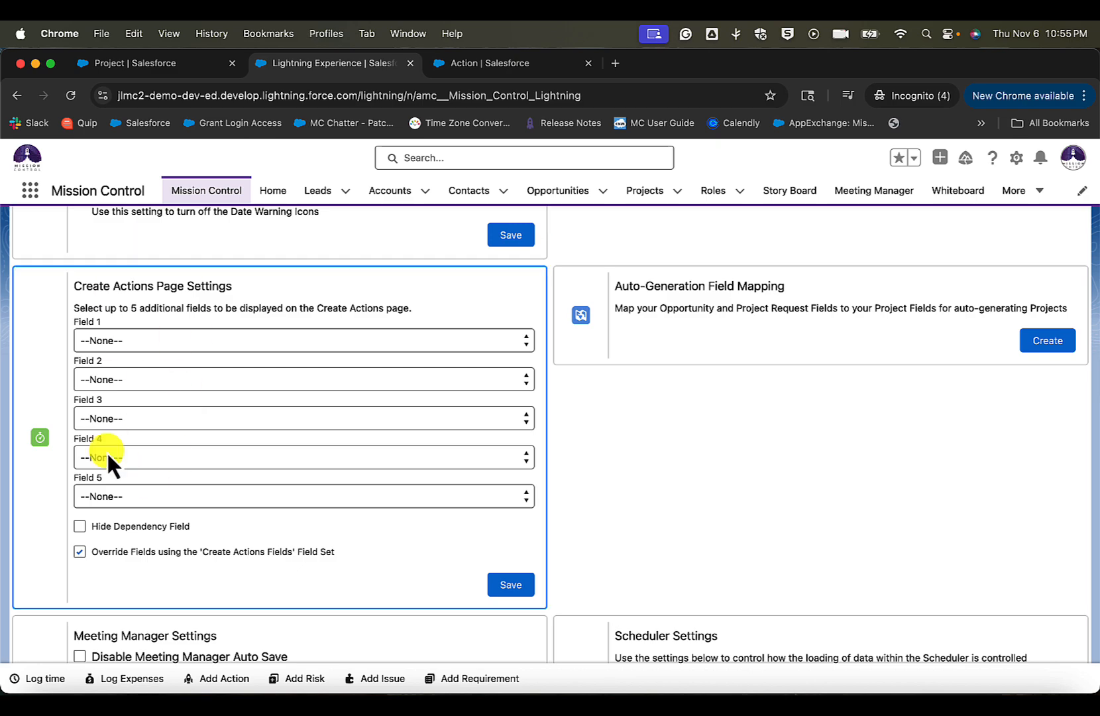
pyautogui.click(114, 528)
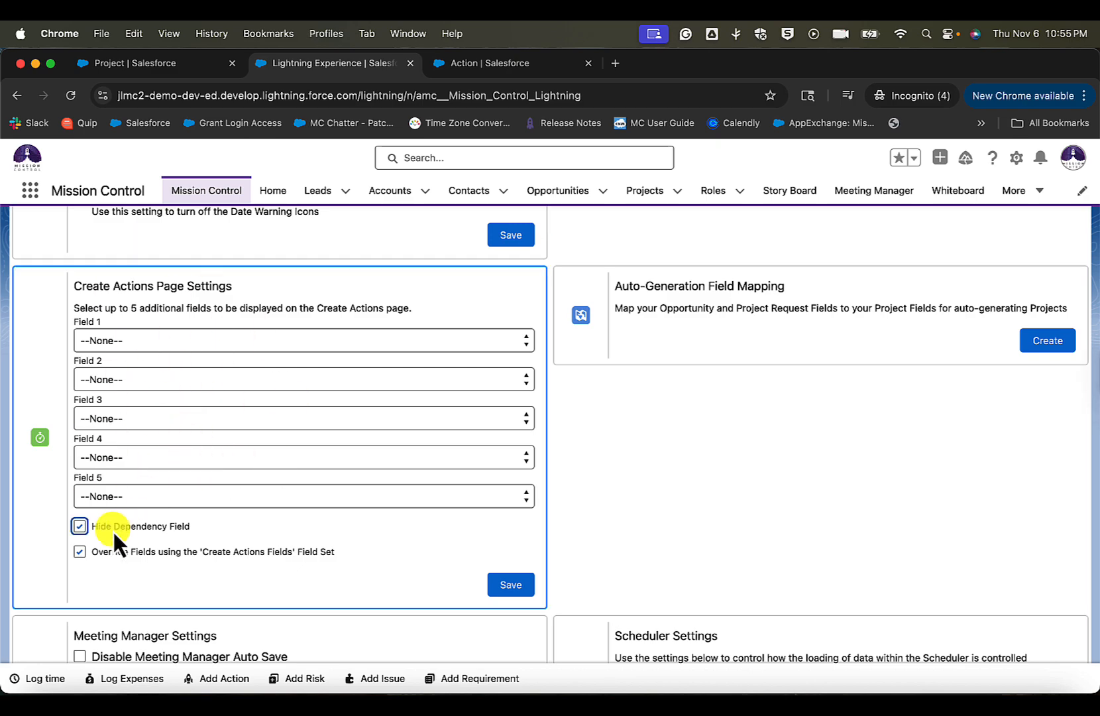
pyautogui.click(521, 587)
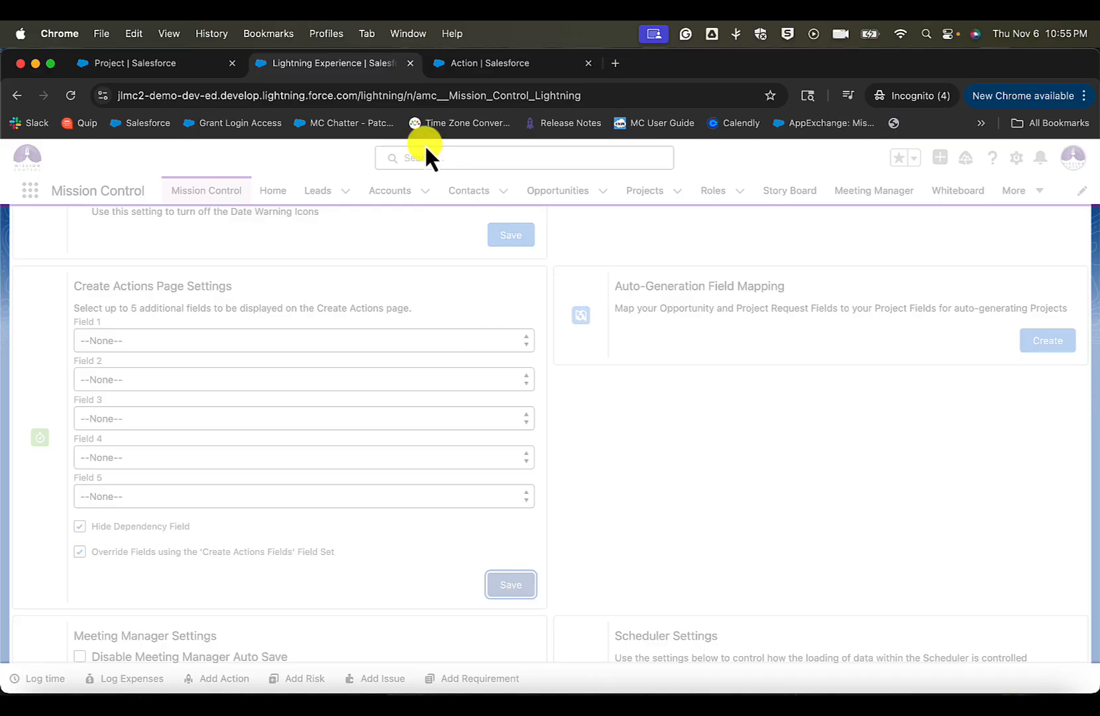
# - Reload Create Actions for Gold SLA and check its columns from Milestone through to Notes and Remove
pyautogui.click(160, 64)
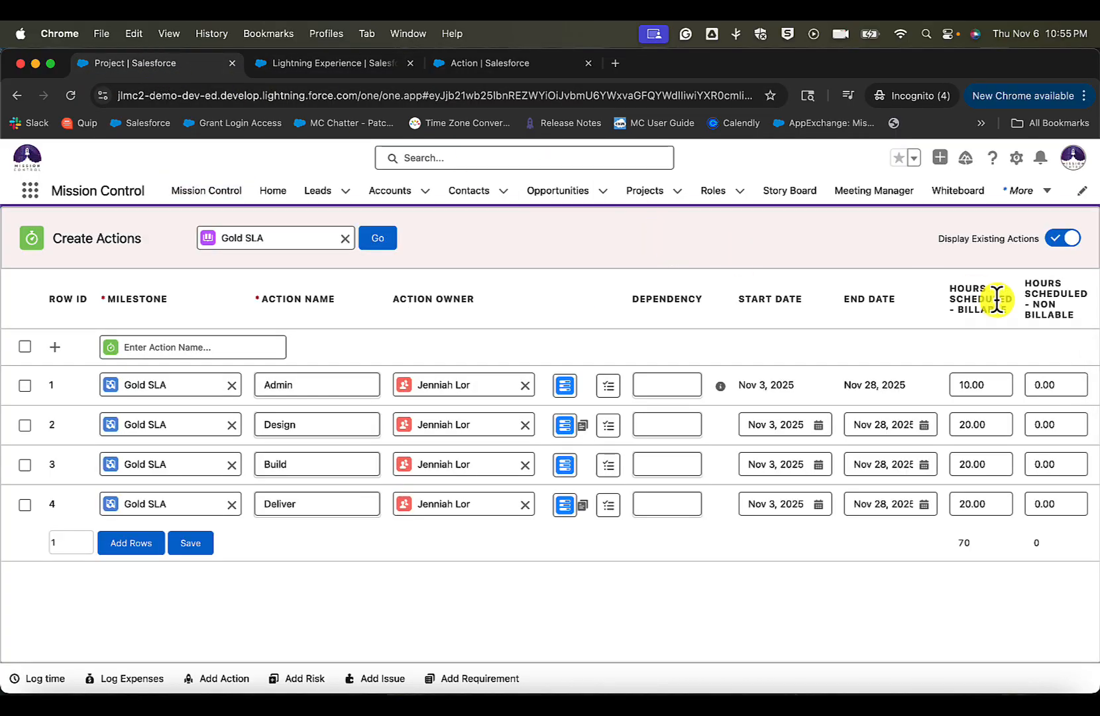
pyautogui.click(71, 96)
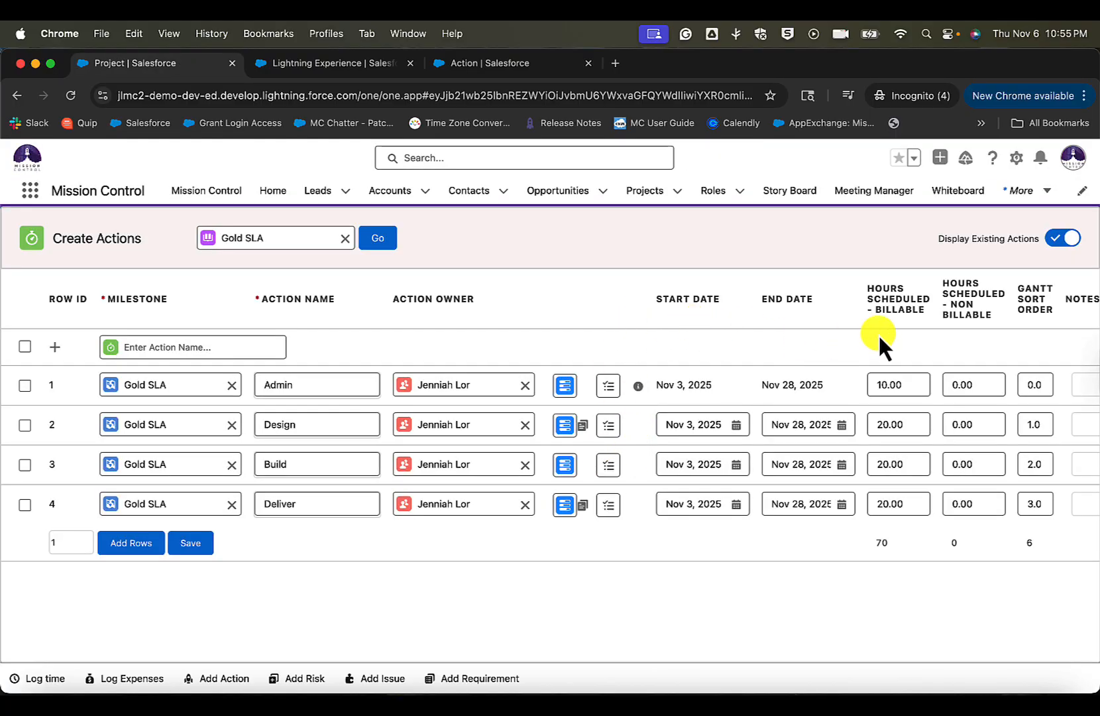
pyautogui.hscroll(7, 879, 334)
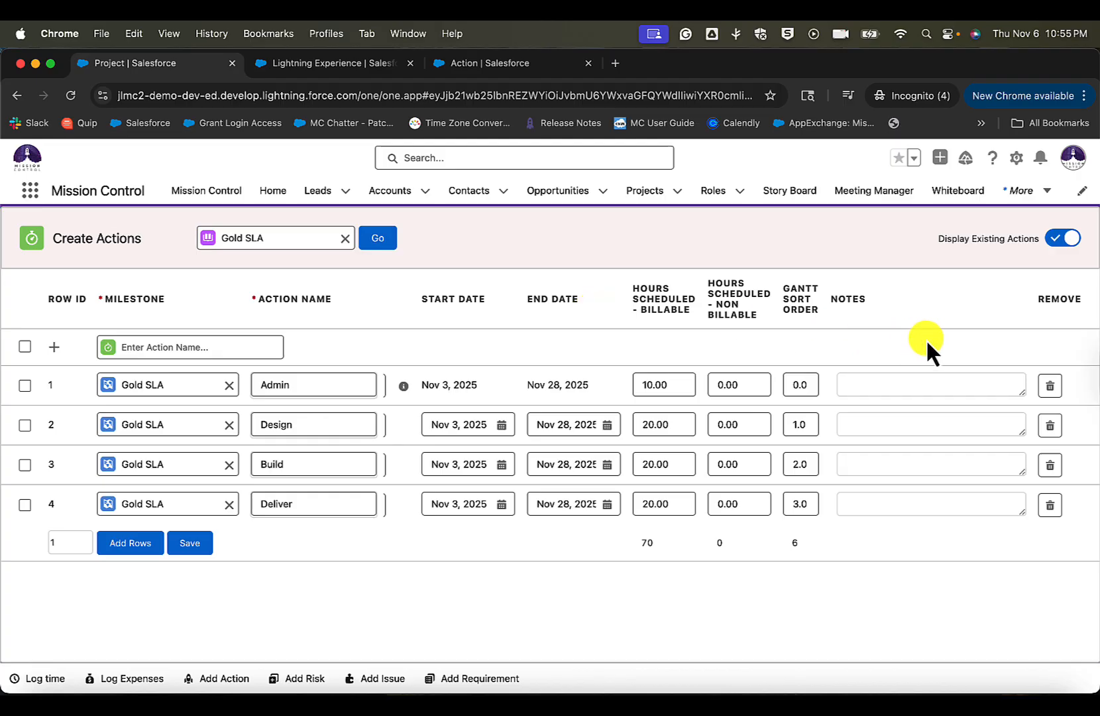
pyautogui.hscroll(-7, 729, 384)
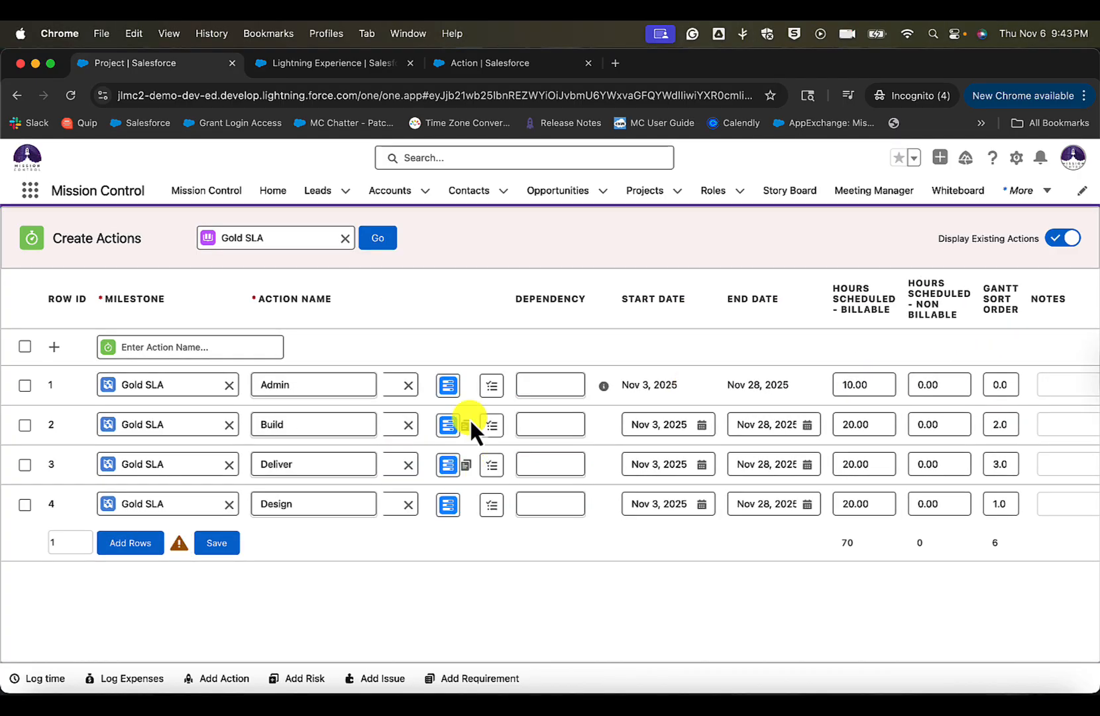
# - Save the Gold SLA actions and check the order of Design, Build and Deliver in the project's Work Breakdown Structure
pyautogui.click(219, 545)
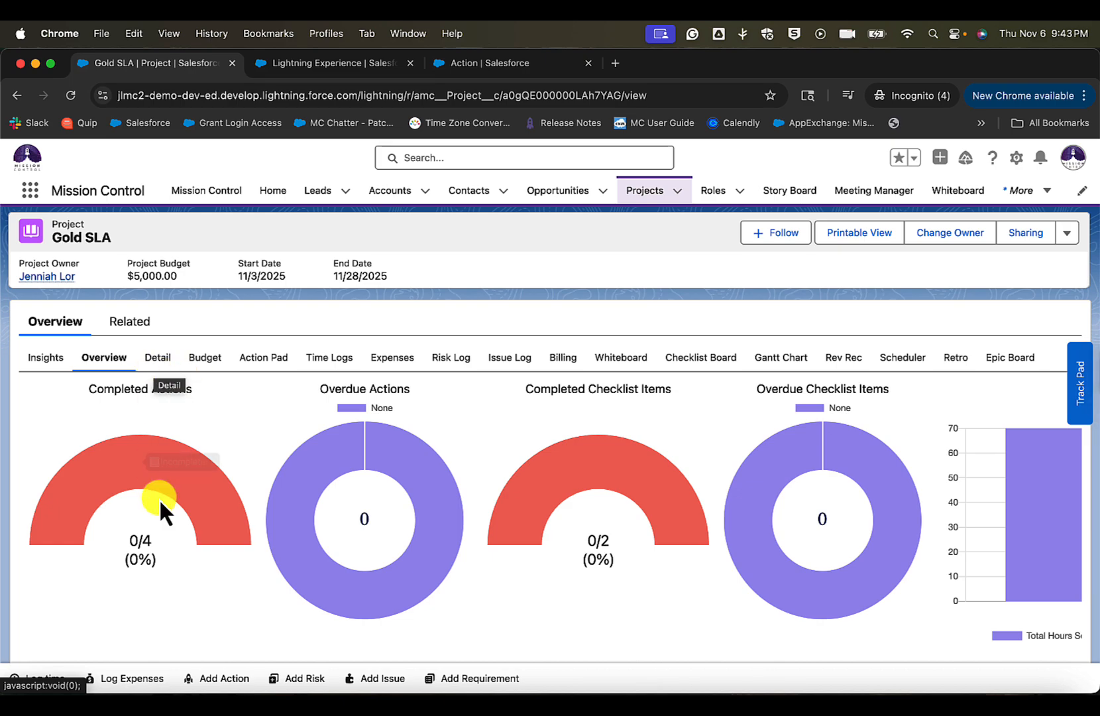
pyautogui.scroll(-5, 159, 499)
pyautogui.scroll(-1, 159, 499)
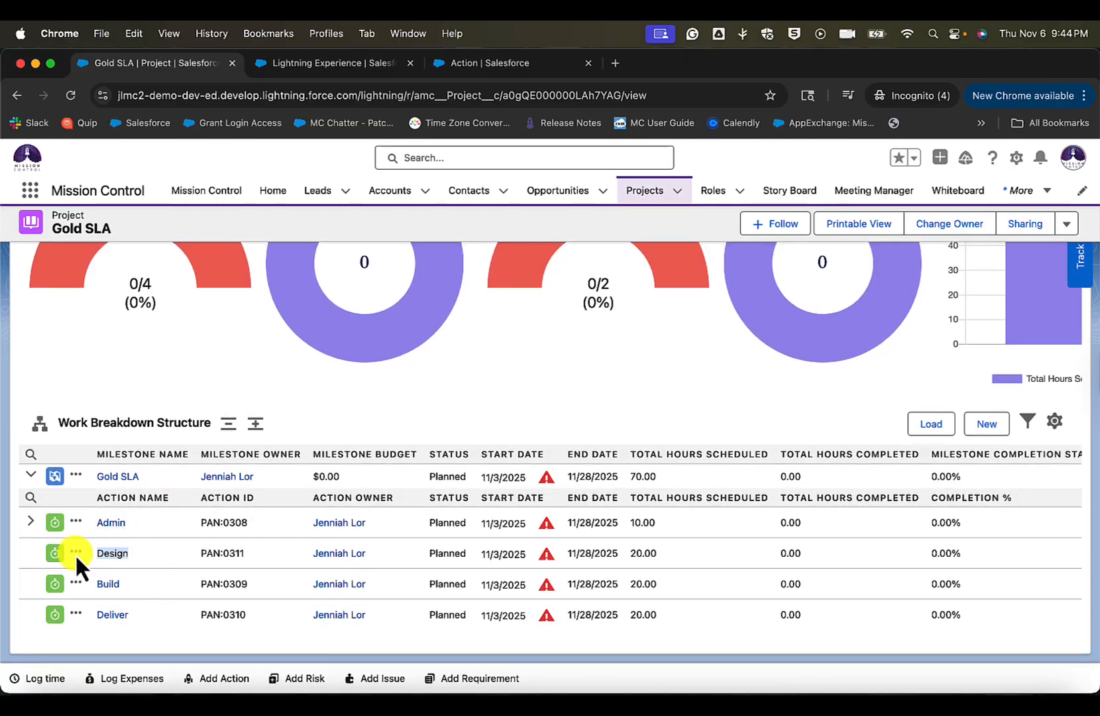
pyautogui.moveTo(142, 589); pyautogui.dragTo(67, 584)
pyautogui.moveTo(143, 617); pyautogui.dragTo(80, 622)
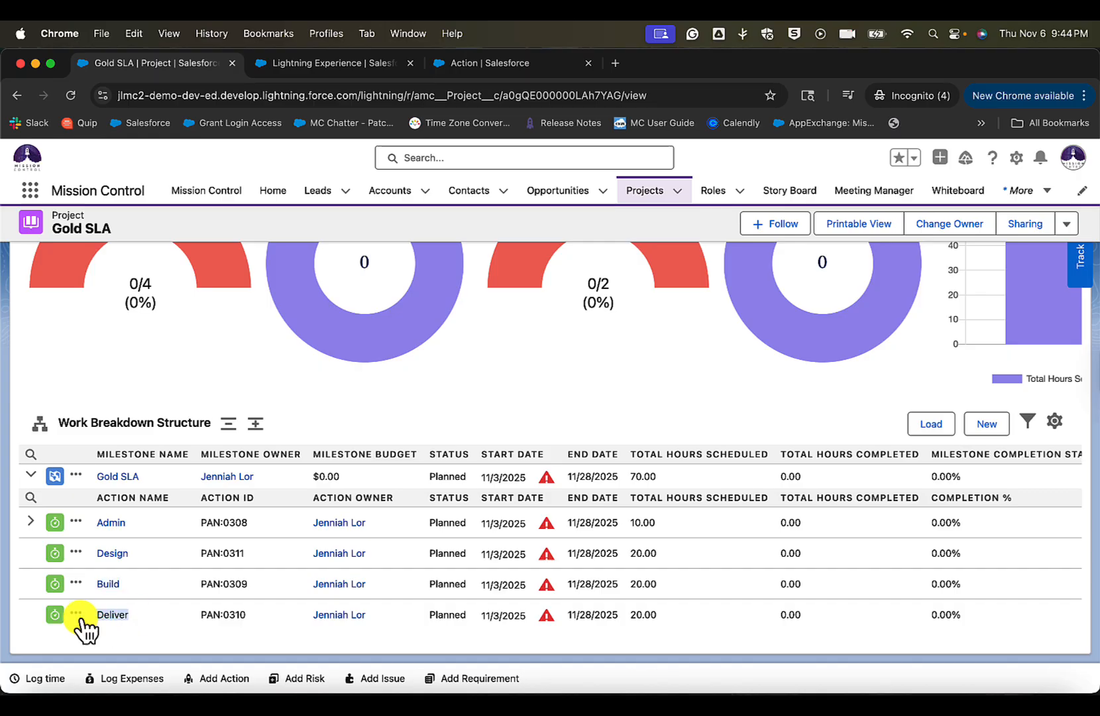
pyautogui.click(149, 613)
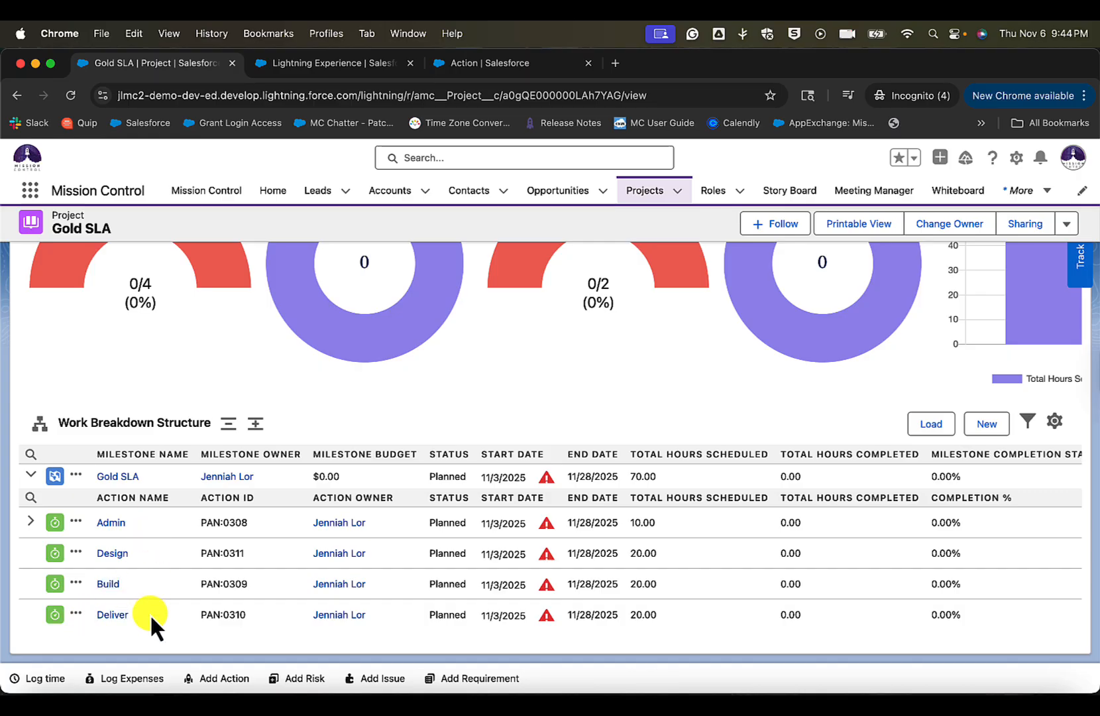
# - Expand the Admin action in the Work Breakdown Structure and mark its Call Customer checklist item complete
pyautogui.click(31, 521)
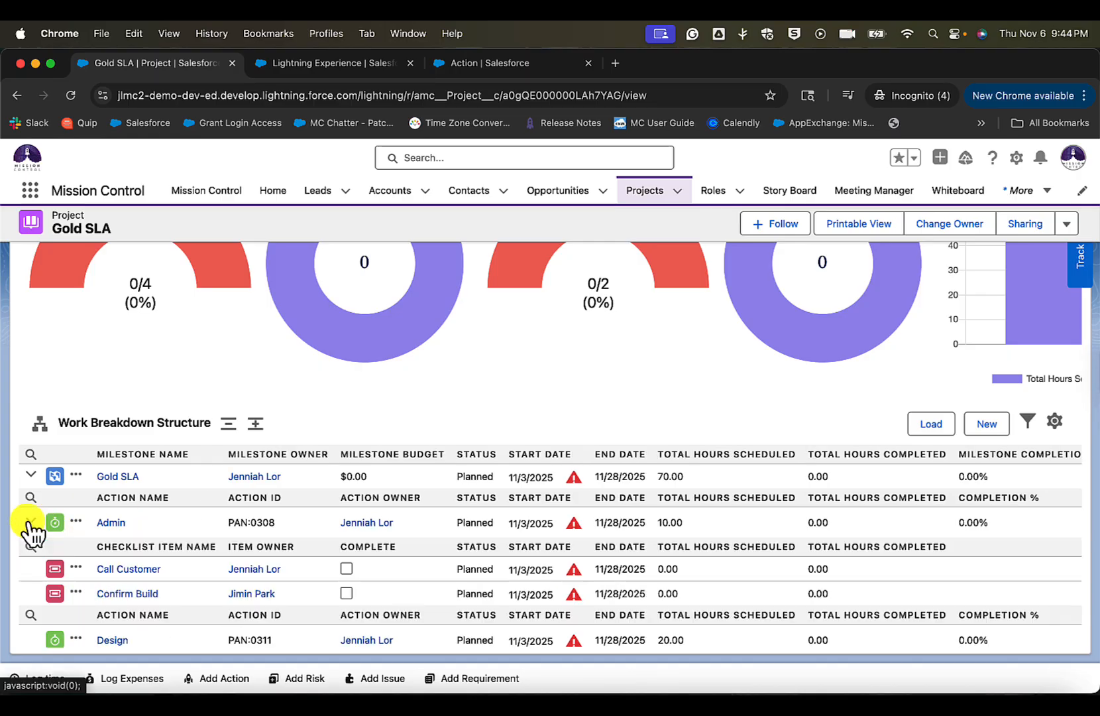
pyautogui.scroll(-3, 109, 577)
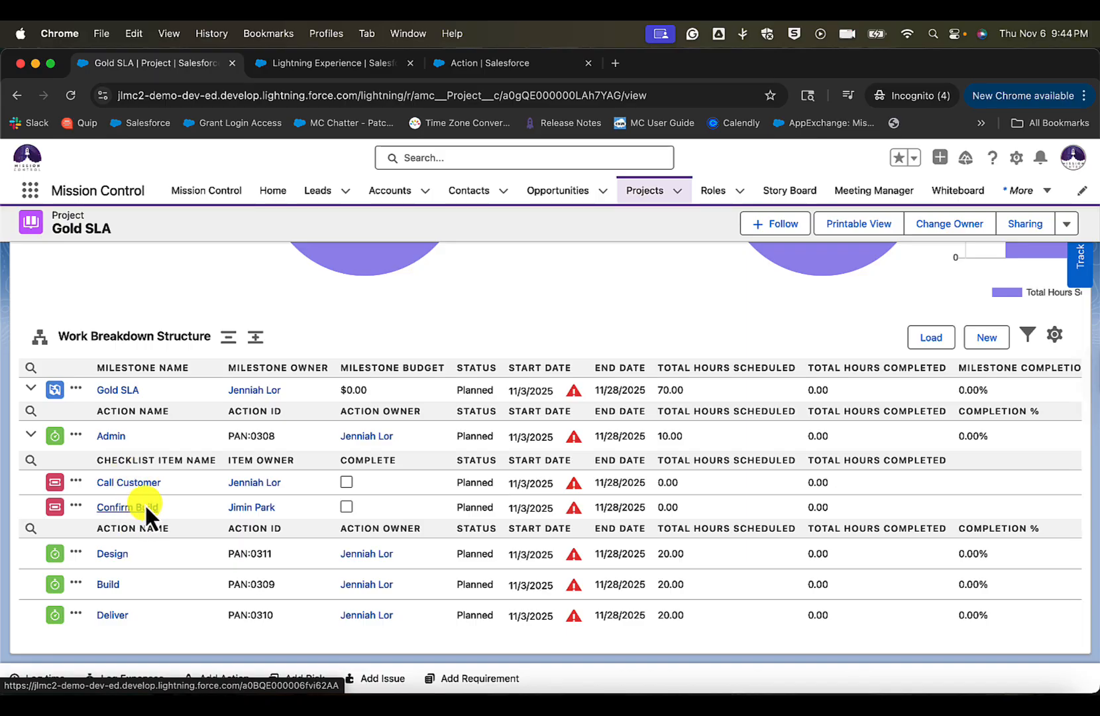
pyautogui.click(346, 482)
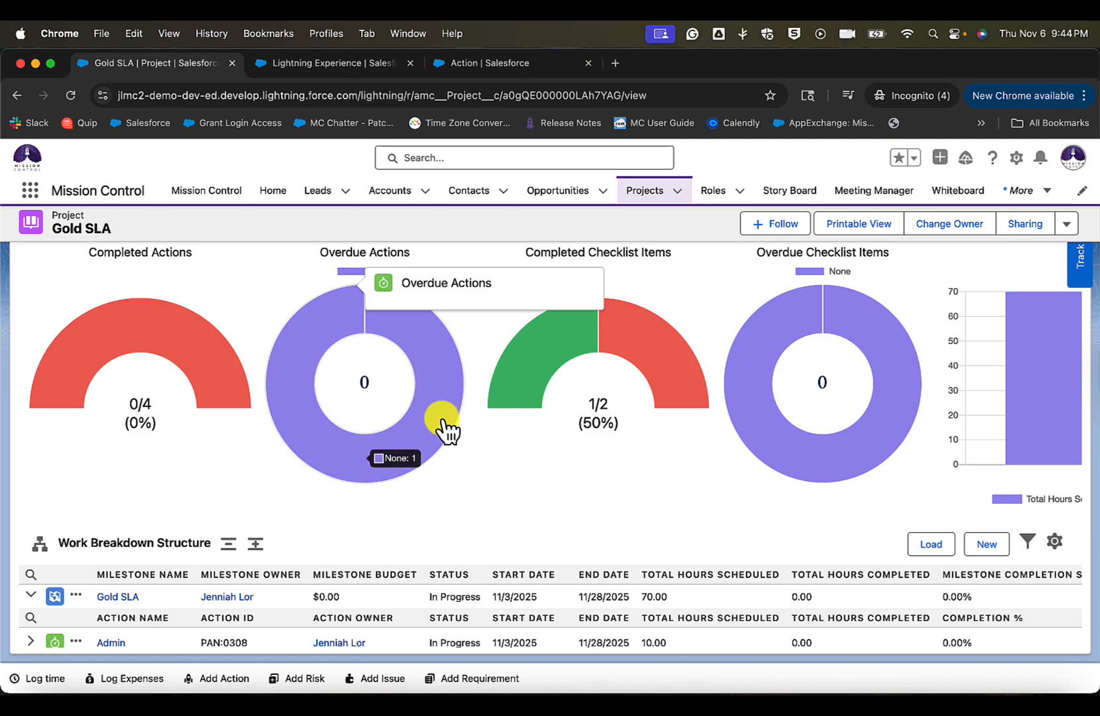
pyautogui.scroll(-3, 443, 423)
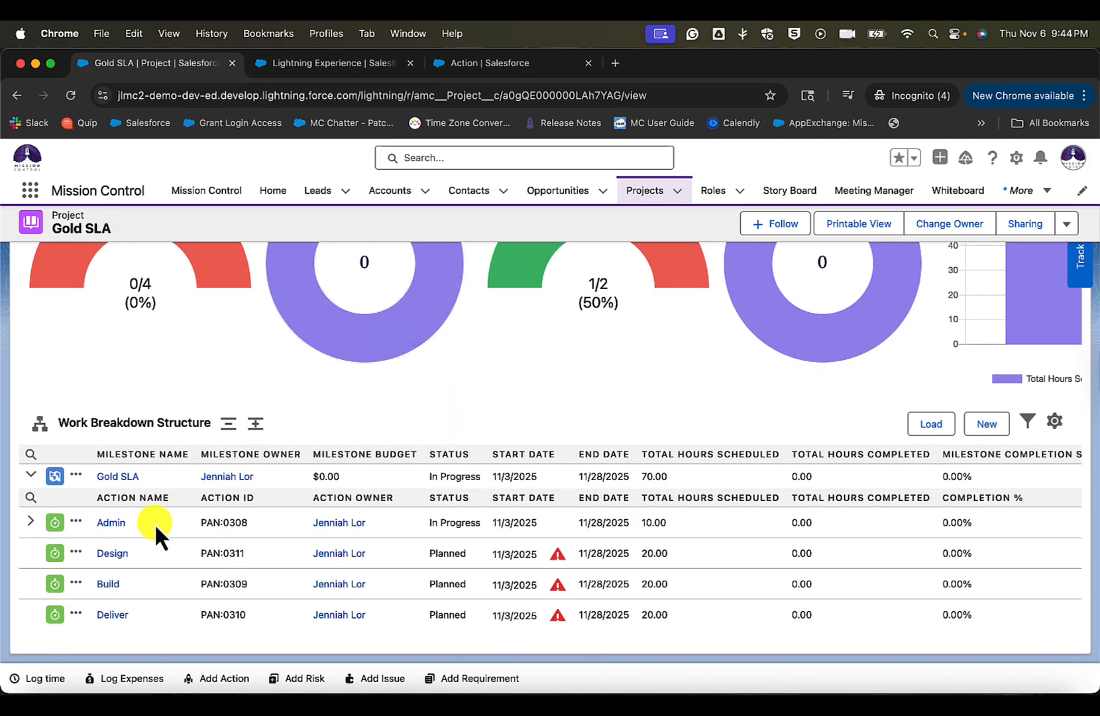